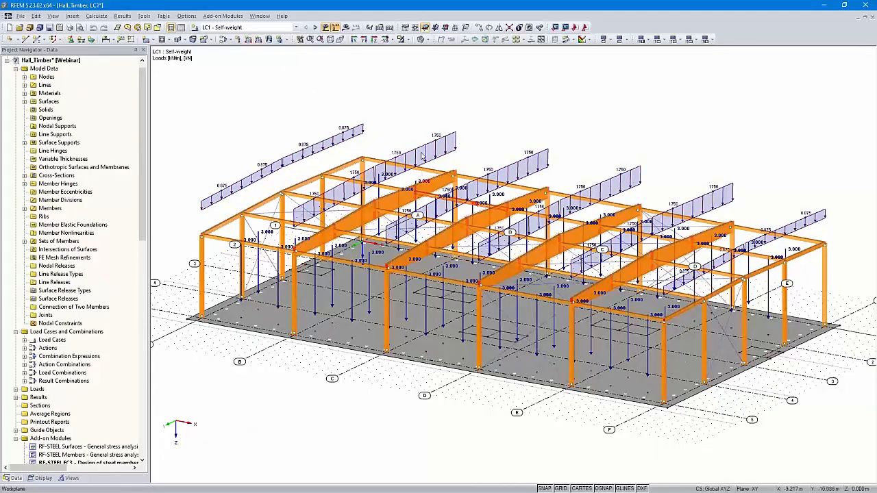
Step through the load cases from LC2 Snow to LC10 Prestress and examine the loads of each on the hall
mouse_move(490, 133)
ctrl+middle_down()
mouse_move(498, 113)
mouse_move(497, 122)
ctrl+middle_up()
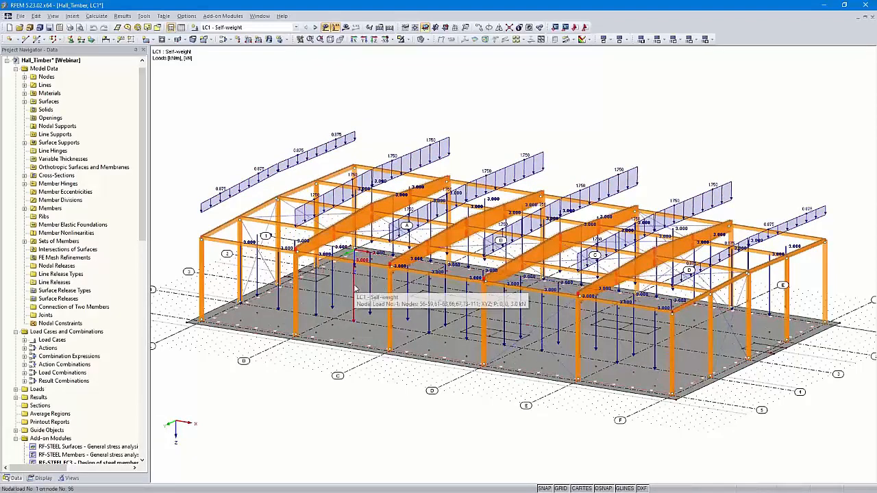
click(315, 27)
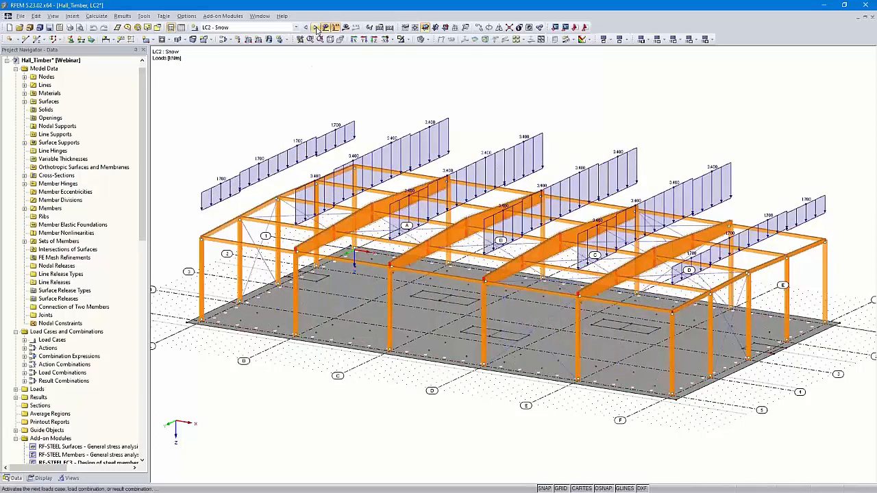
click(315, 27)
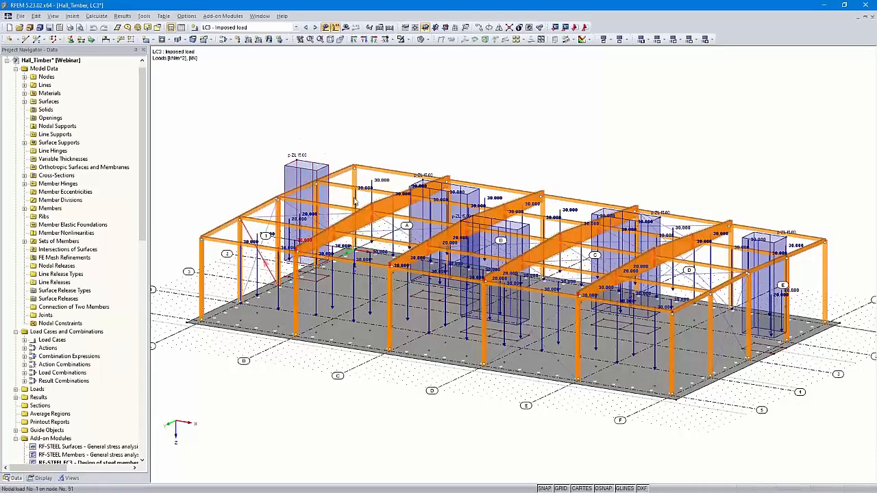
click(315, 28)
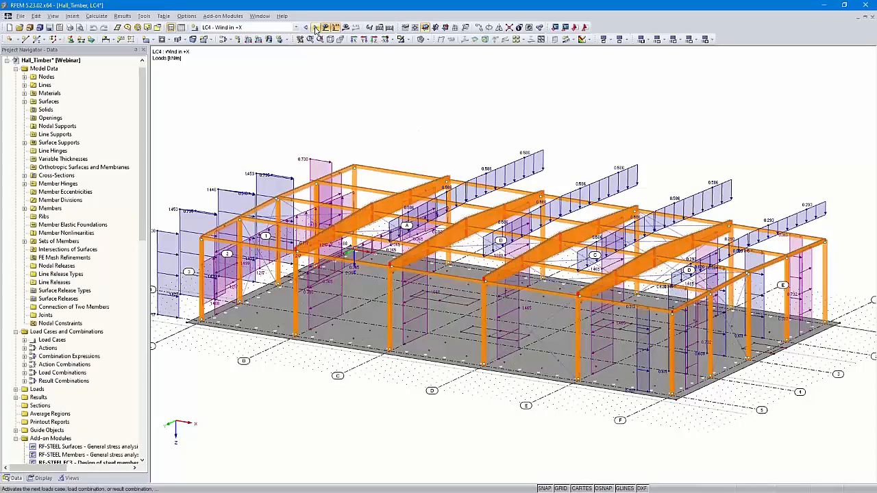
click(315, 28)
click(315, 28)
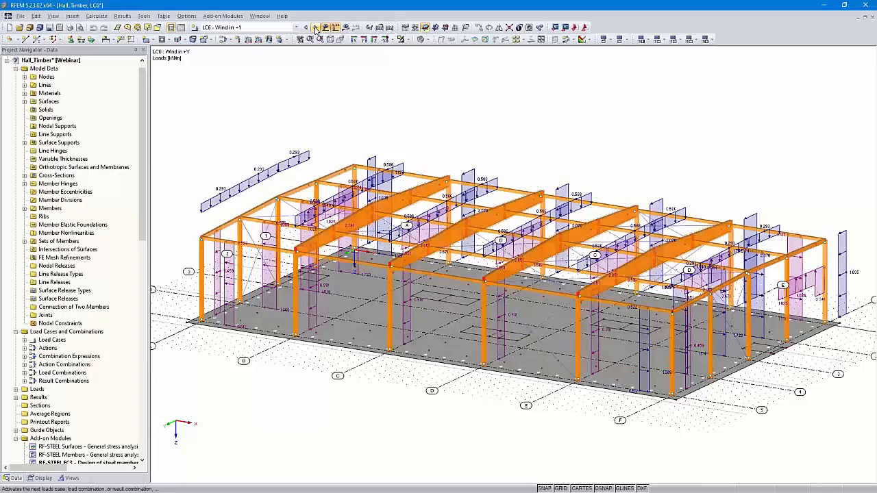
click(316, 28)
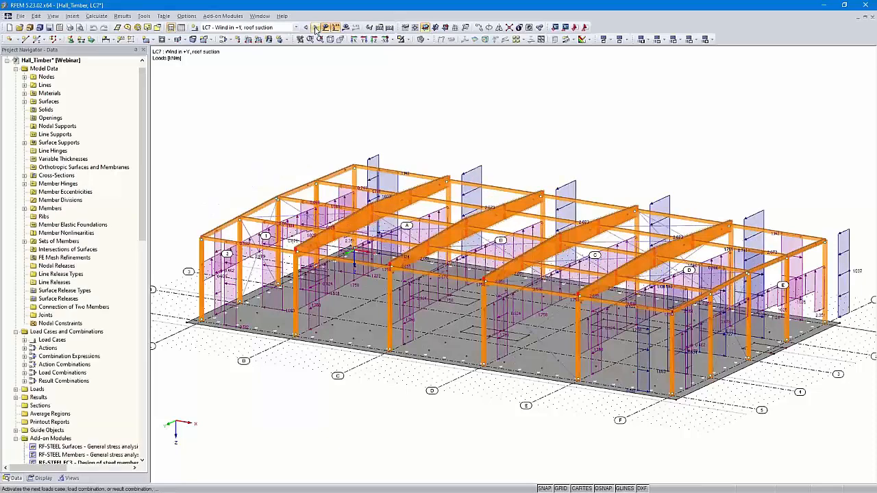
click(315, 28)
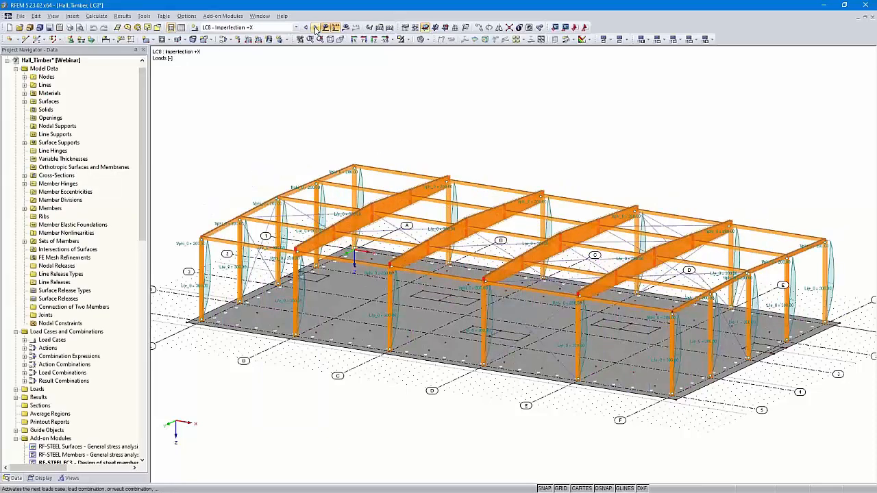
click(315, 28)
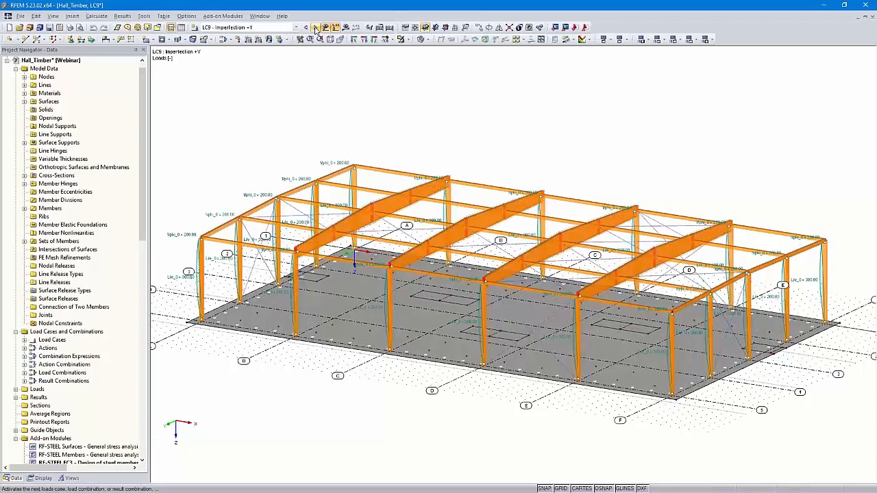
click(315, 28)
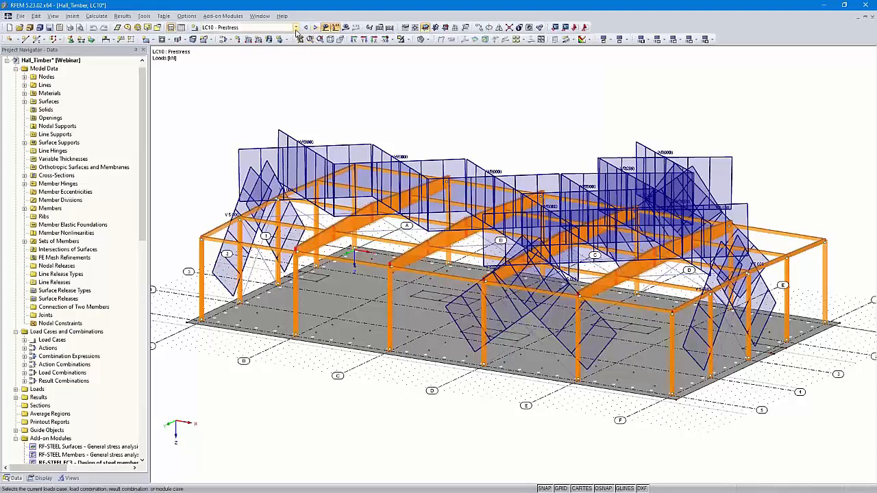
Look through the load and result combinations and display the RF-STEEL EC3 CA1 design ratios on the model
click(295, 28)
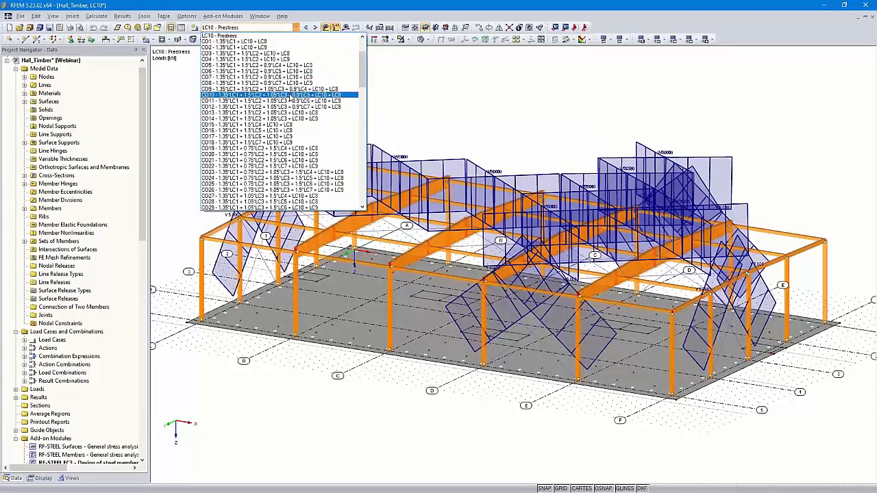
scroll(290, 98, down, 10)
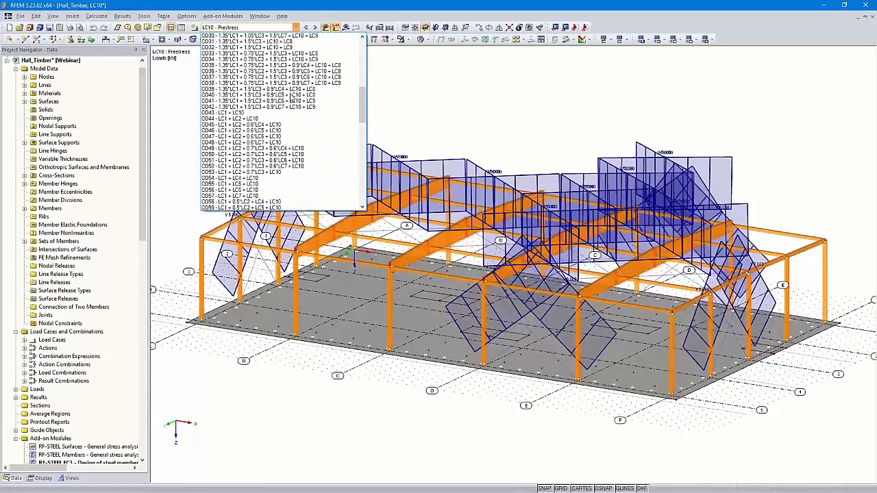
scroll(290, 98, down, 12)
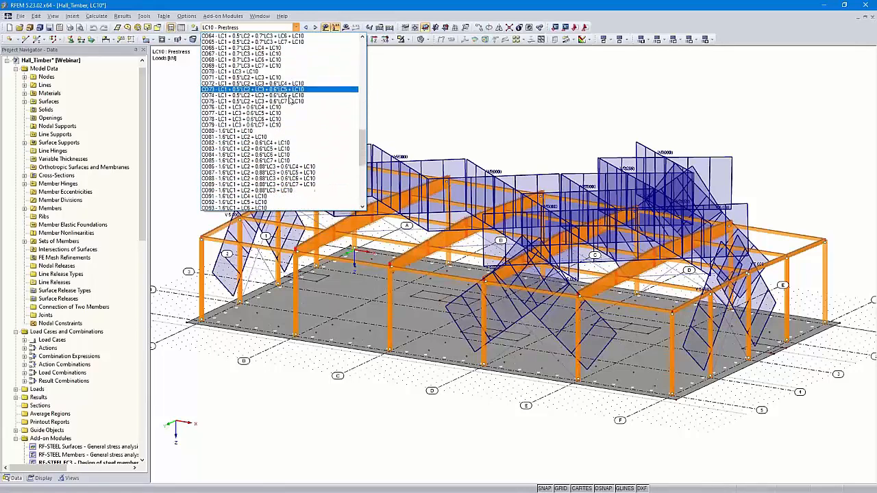
scroll(294, 140, down, 9)
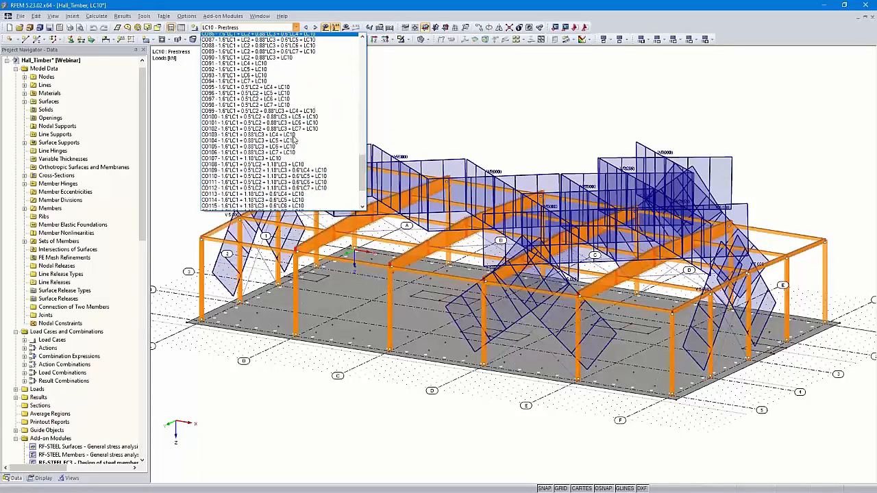
scroll(294, 139, down, 1)
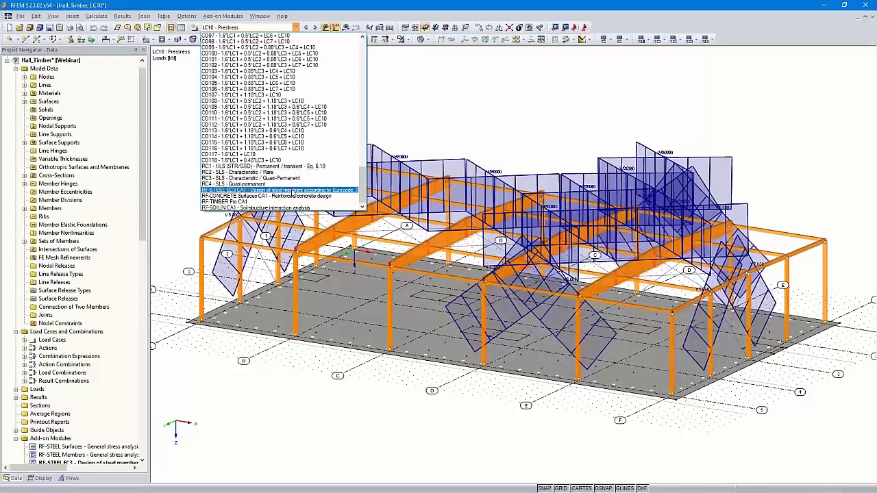
click(293, 191)
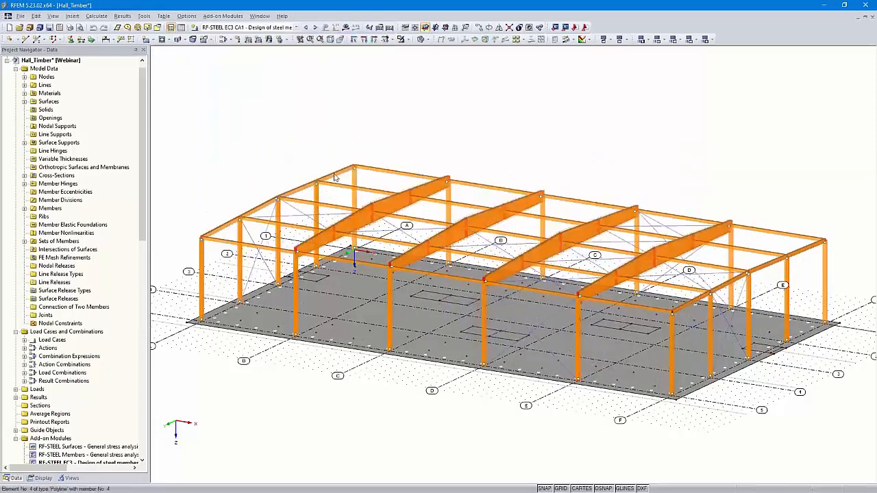
click(346, 29)
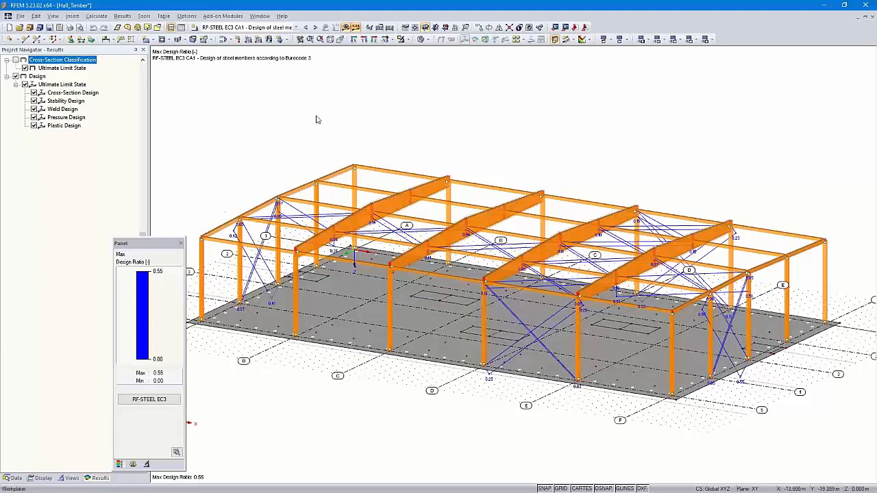
Display the RF-CONCRETE Surfaces CA1 reinforcement, switch to the RF-TIMBER Pro CA1 design ratios and examine them on the roof beams
click(314, 26)
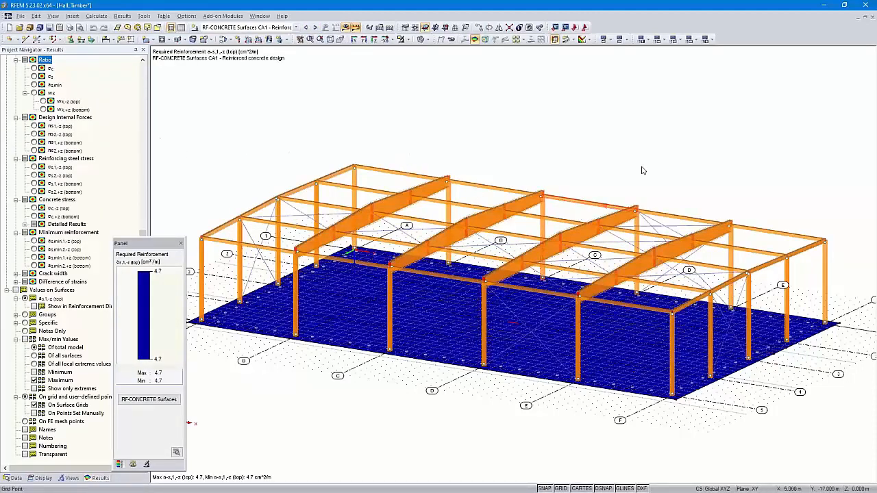
click(316, 29)
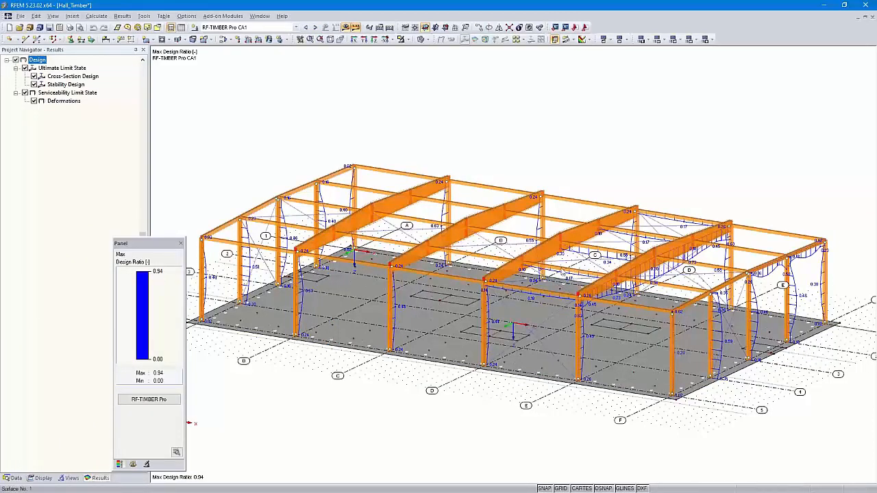
ctrl+middle_drag(738, 285, 674, 255)
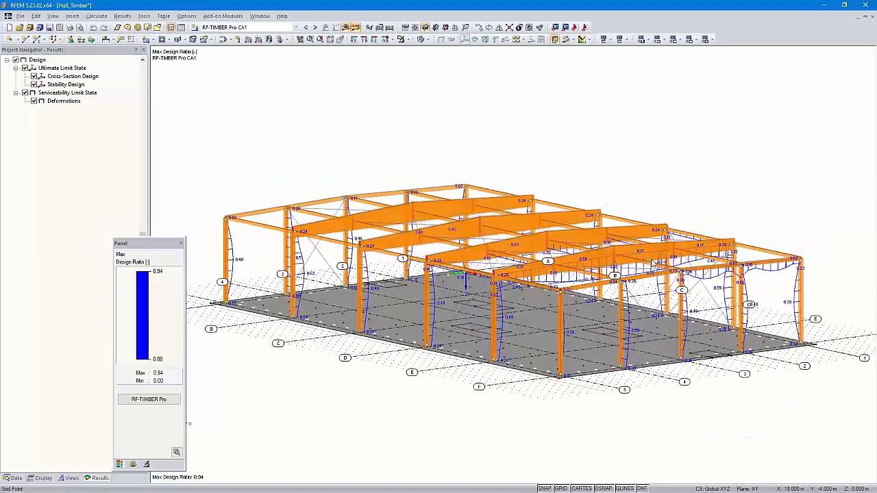
scroll(617, 267, up, 5)
ctrl+middle_drag(607, 271, 609, 363)
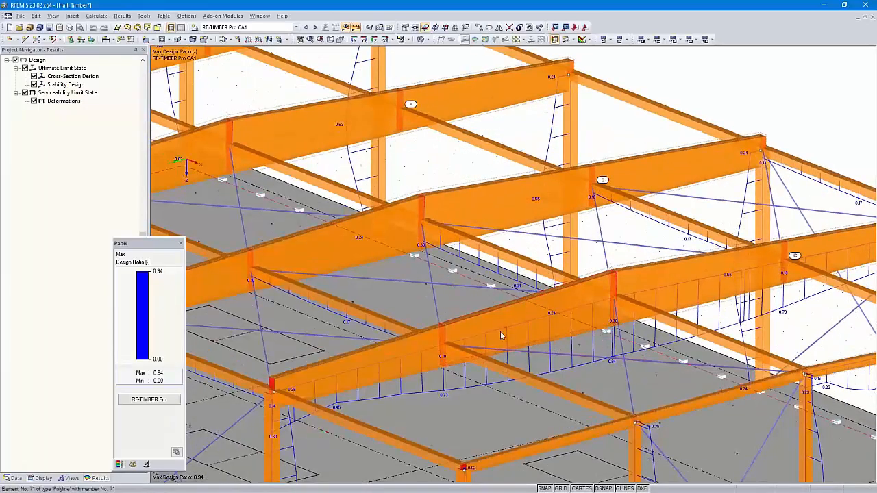
scroll(609, 364, down, 6)
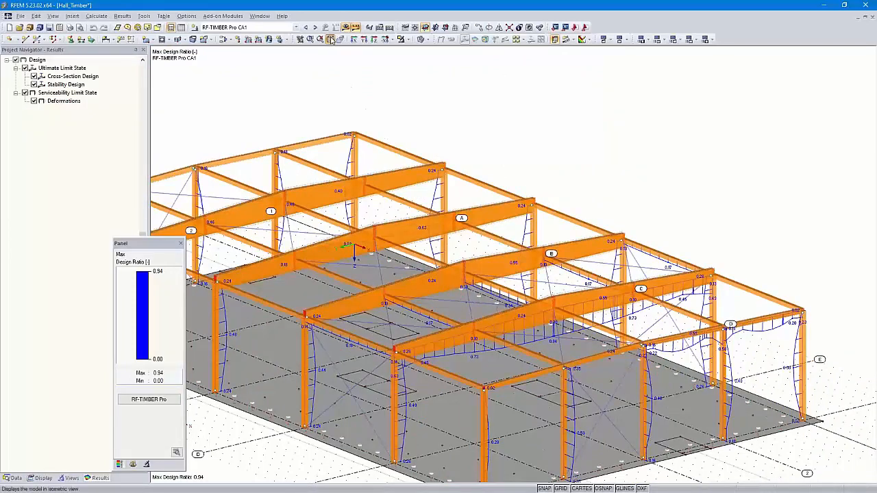
Display the RF-SOILIN CA1 elastic foundation coefficients of the floor slab and return to the RF-TIMBER Pro CA1 design ratios
click(326, 29)
click(315, 28)
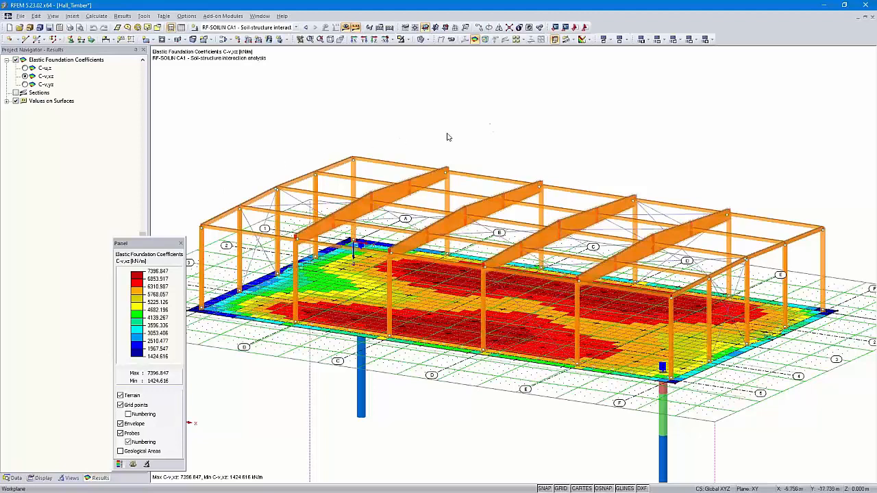
click(306, 27)
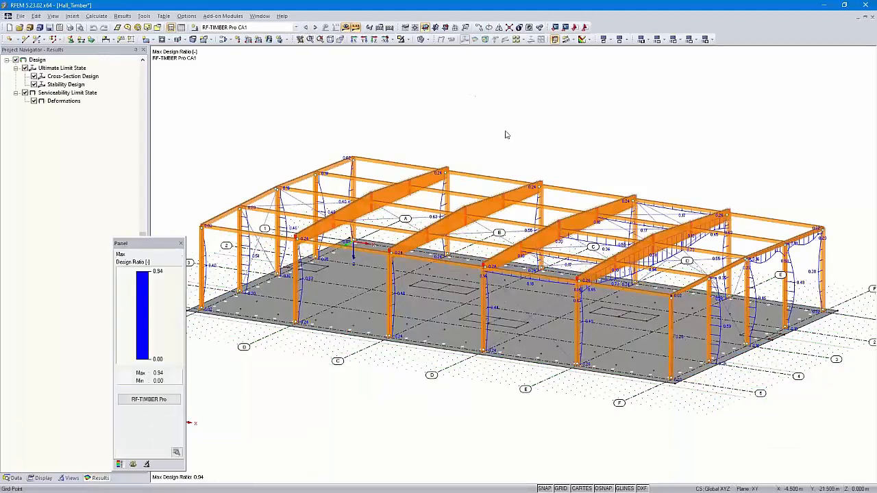
middle_drag(522, 142, 537, 143)
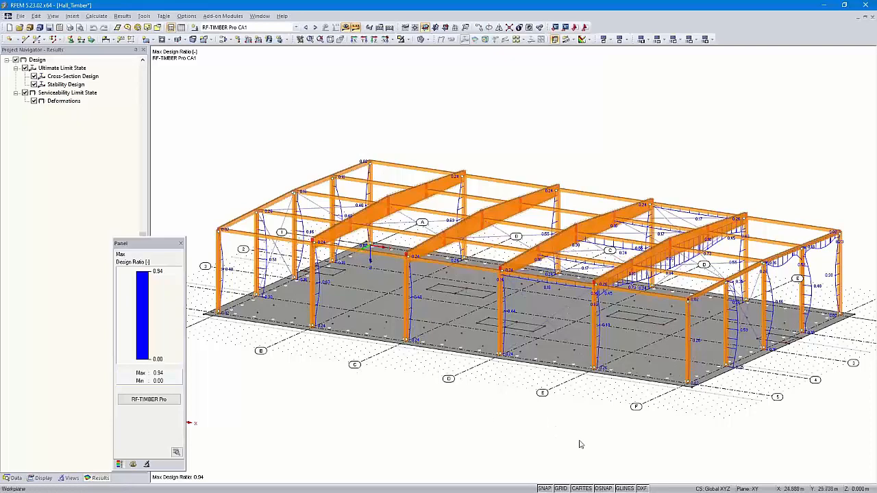
Show the hall in plan view, turn off dynamic sizing of the work plane grid and reduce its number of points in both directions
click(376, 41)
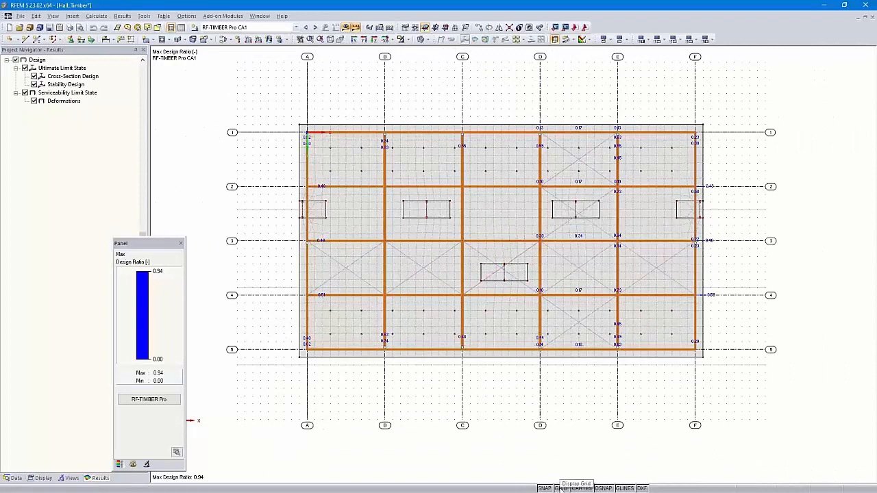
right_click(560, 488)
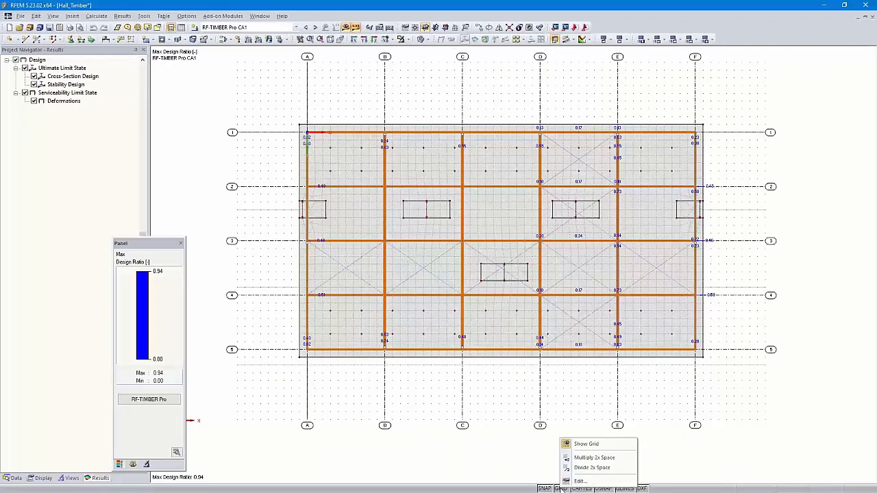
click(581, 482)
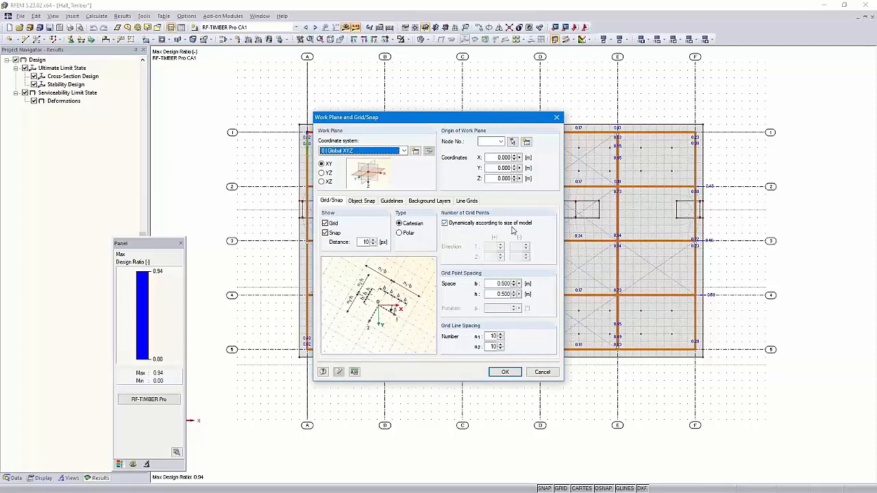
click(445, 224)
double_click(488, 247)
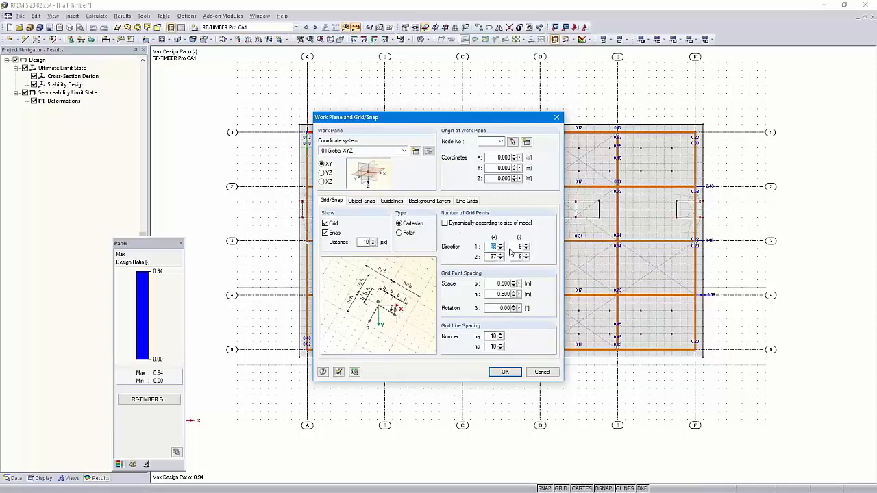
text(44)
double_click(490, 256)
click(504, 373)
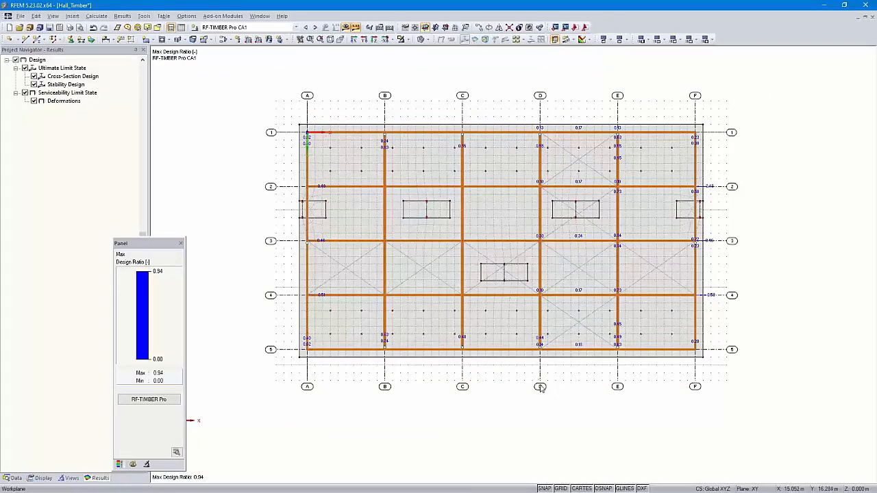
scroll(538, 353, up, 2)
middle_drag(545, 354, 558, 400)
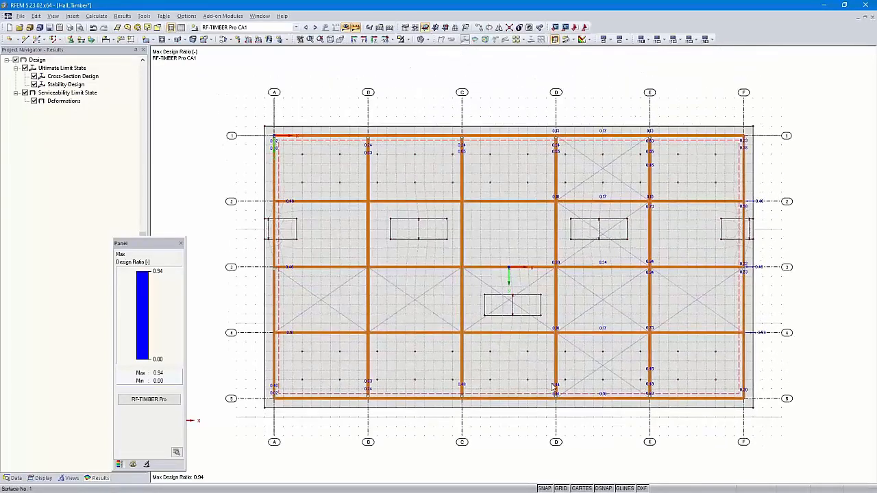
scroll(557, 399, down, 1)
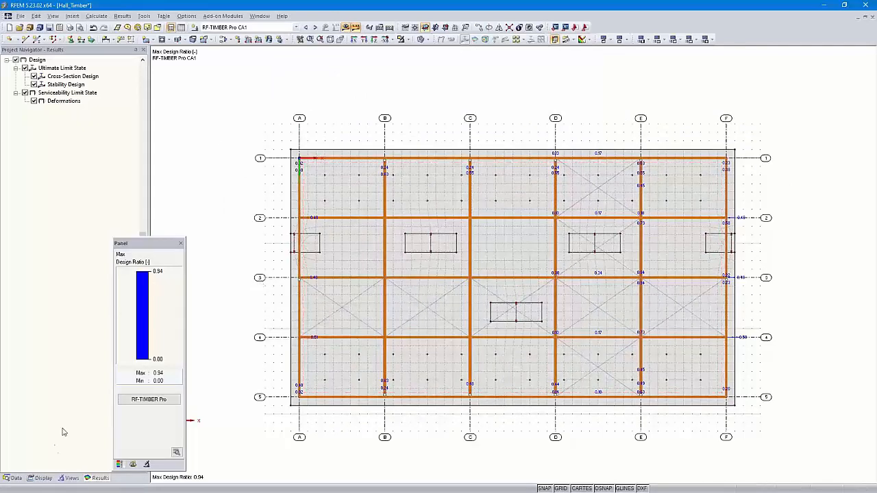
Hide the guidelines in the model display and show them again
click(41, 478)
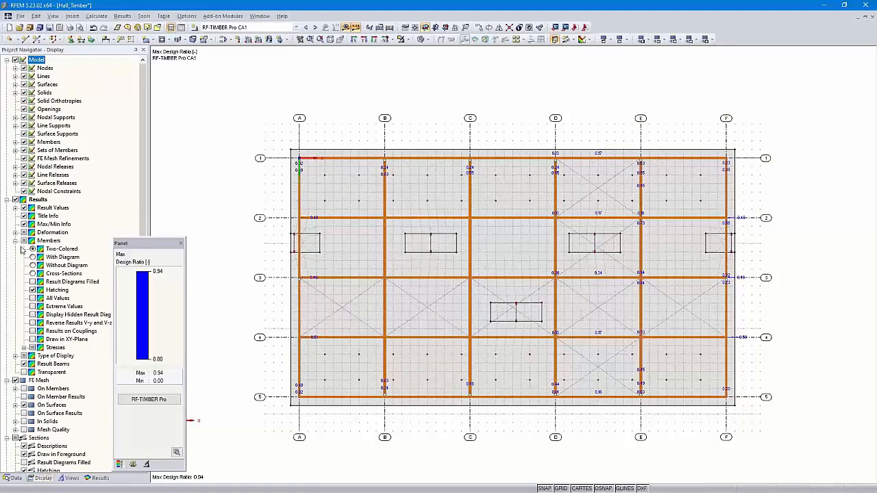
scroll(25, 207, down, 12)
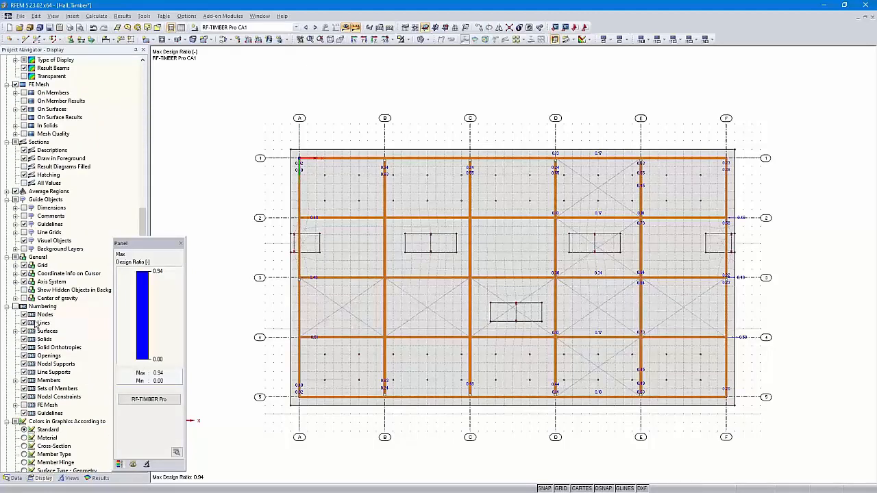
click(24, 224)
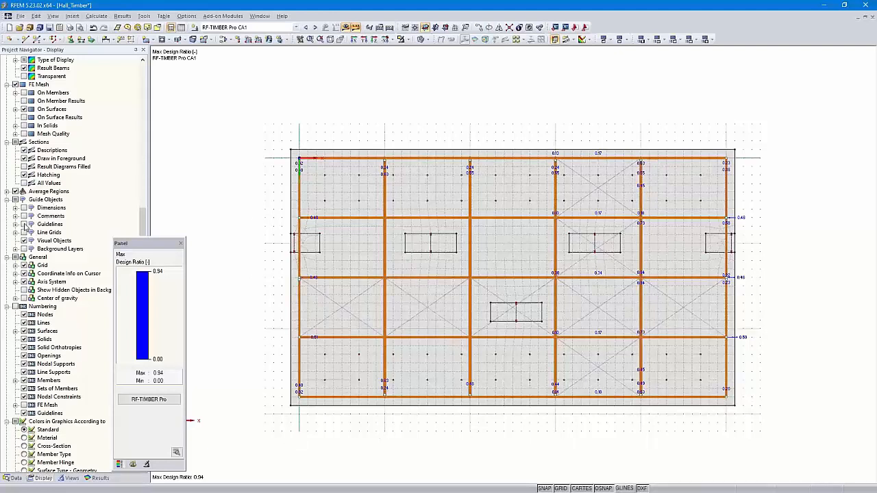
click(24, 224)
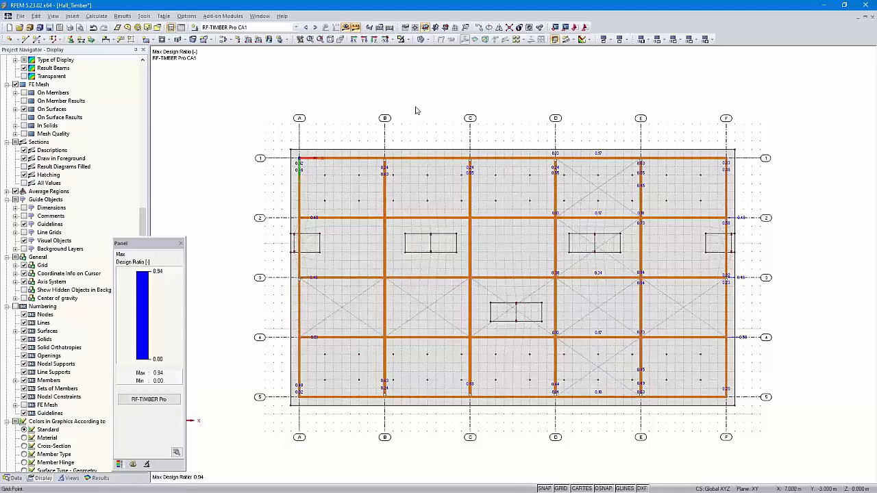
Show the hall in isometric view, select the timber frame members above the floor slab and limit the visibility to those selected objects
click(330, 39)
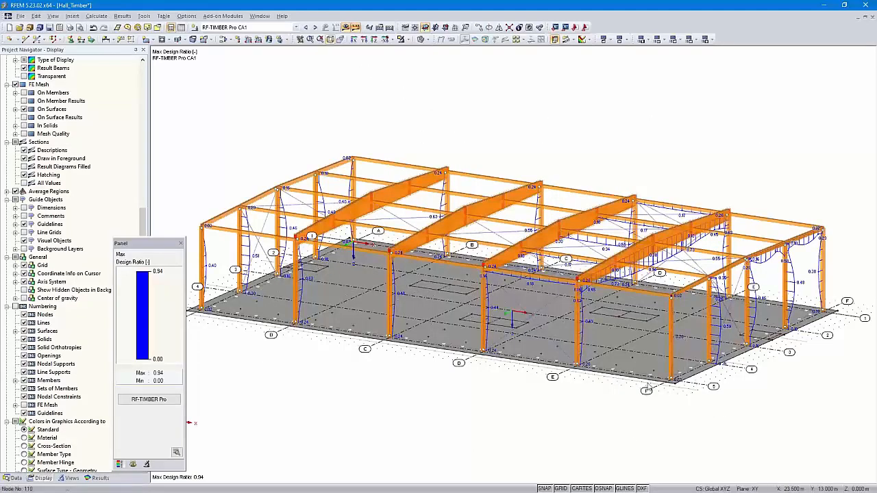
middle_drag(647, 427, 857, 200)
drag(837, 175, 215, 284)
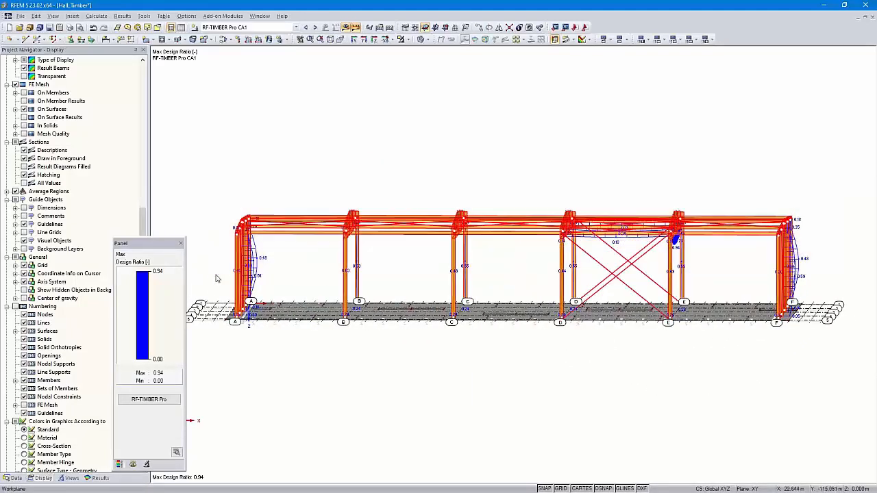
right_click(304, 235)
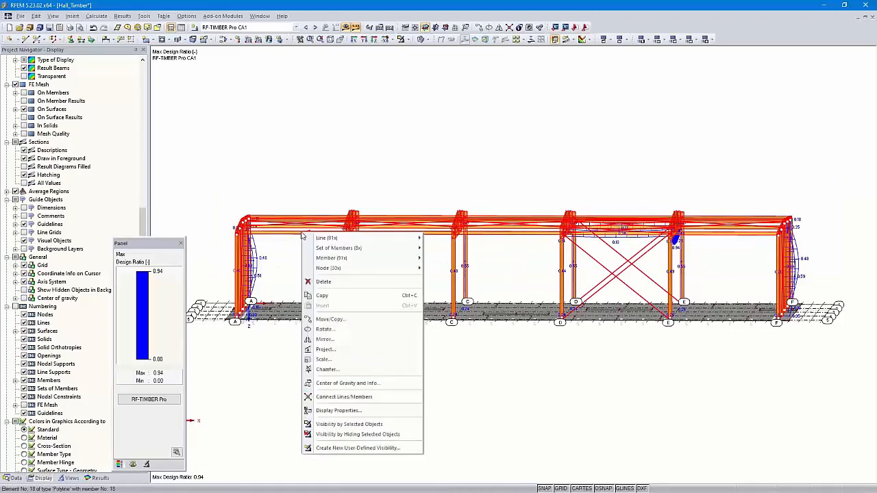
click(364, 425)
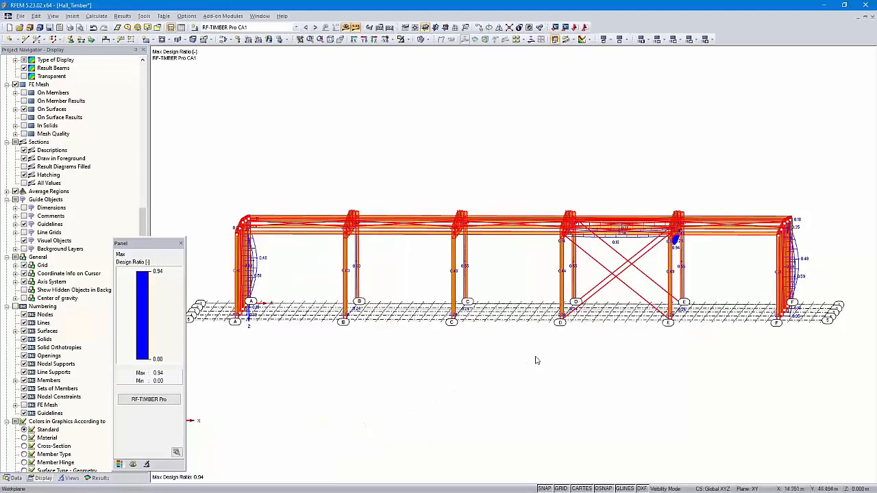
ctrl+middle_drag(576, 354, 524, 380)
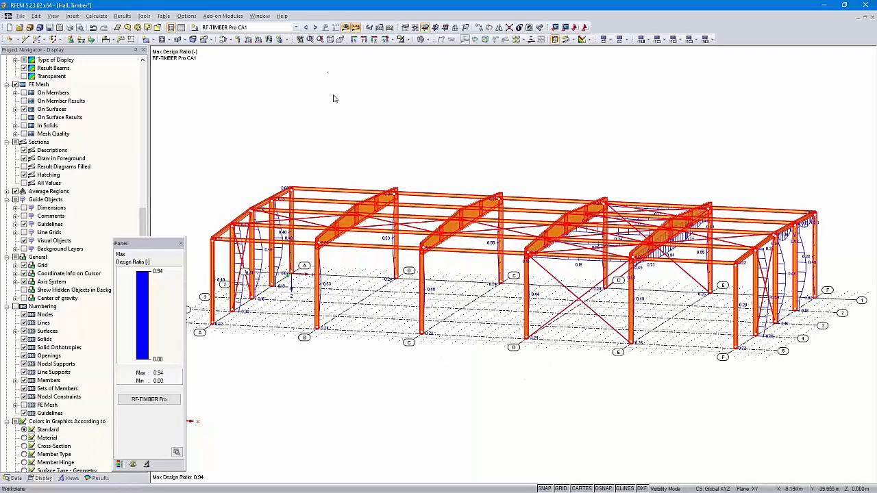
ctrl+middle_drag(329, 53, 501, 102)
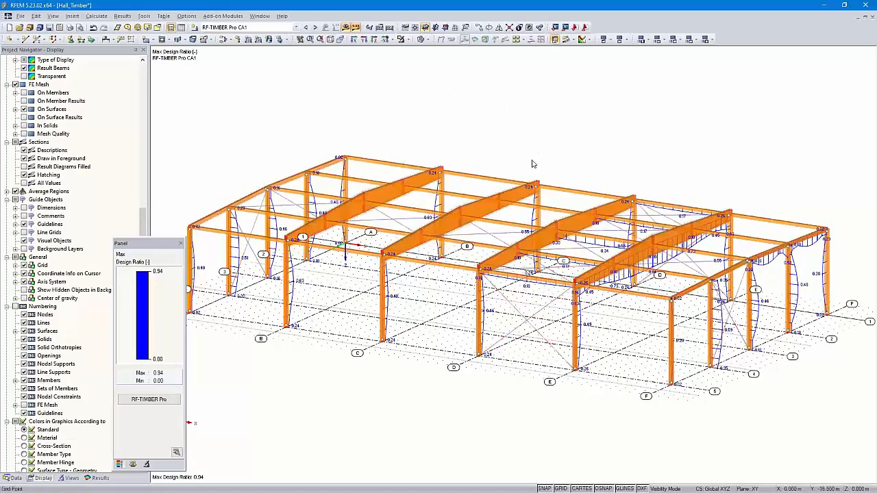
middle_drag(546, 155, 560, 156)
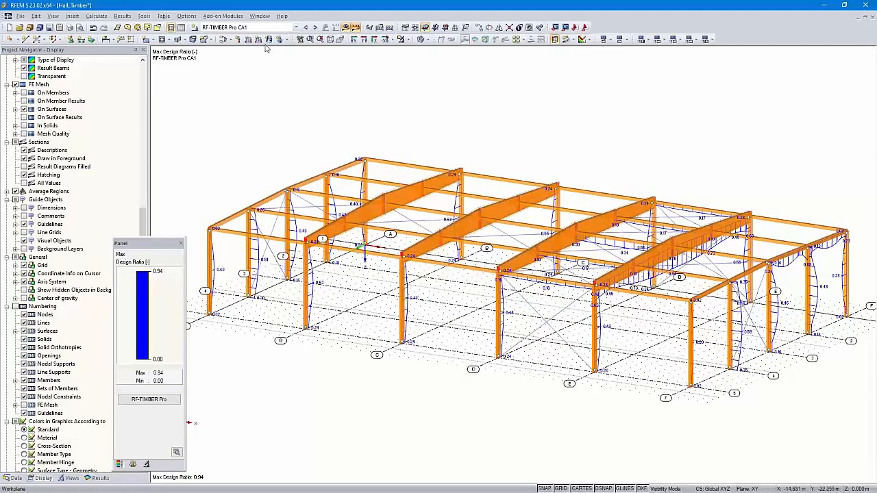
Send the current RF-TIMBER Pro design ratio graphic to a new printout report, keeping the template "Input data and reduced results"
click(70, 29)
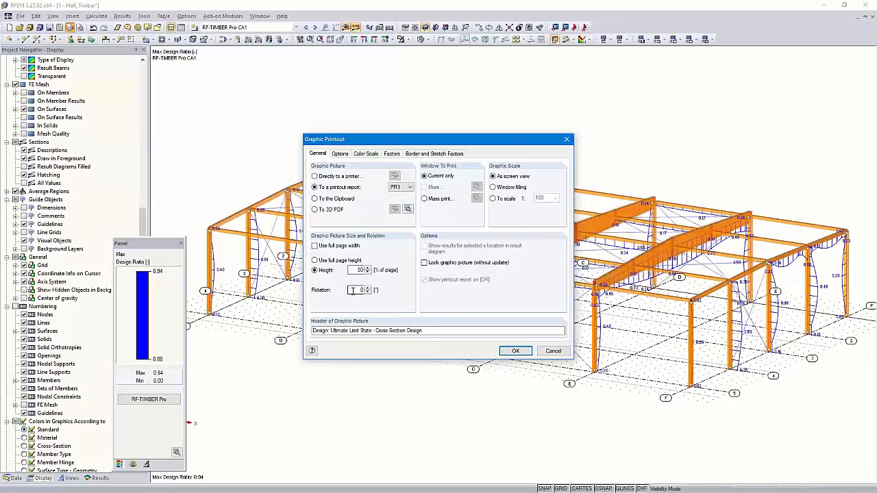
click(513, 351)
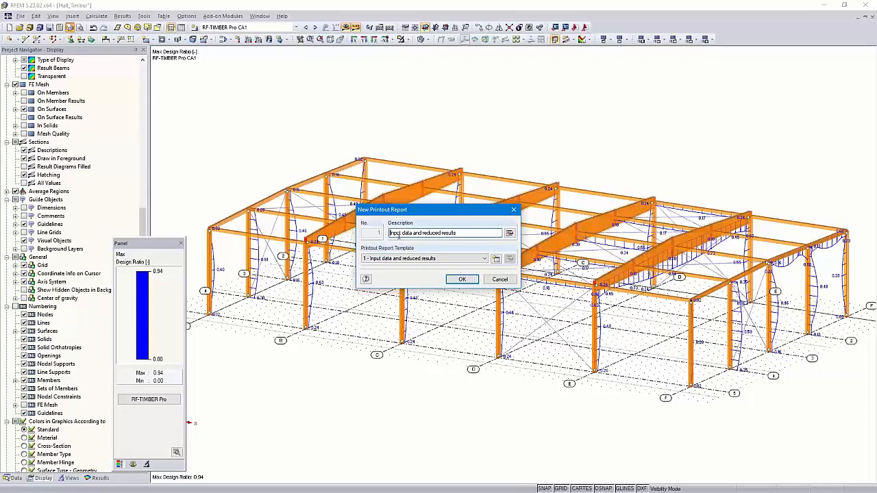
click(483, 259)
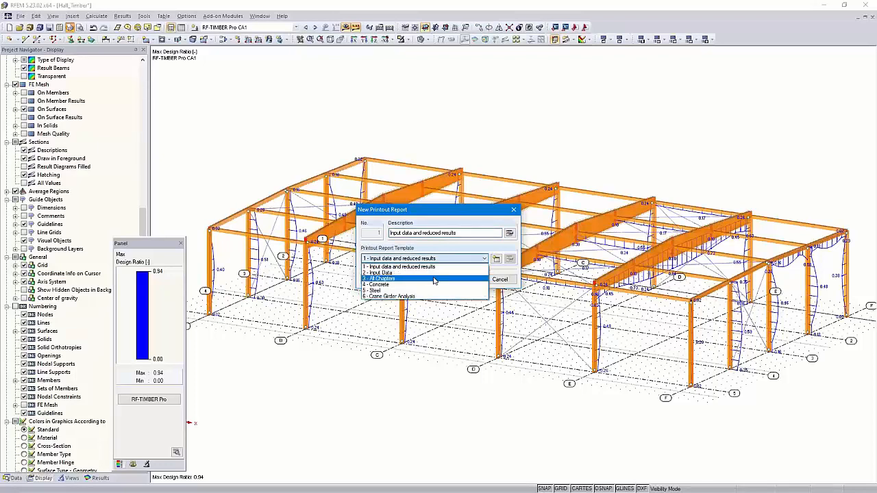
click(456, 252)
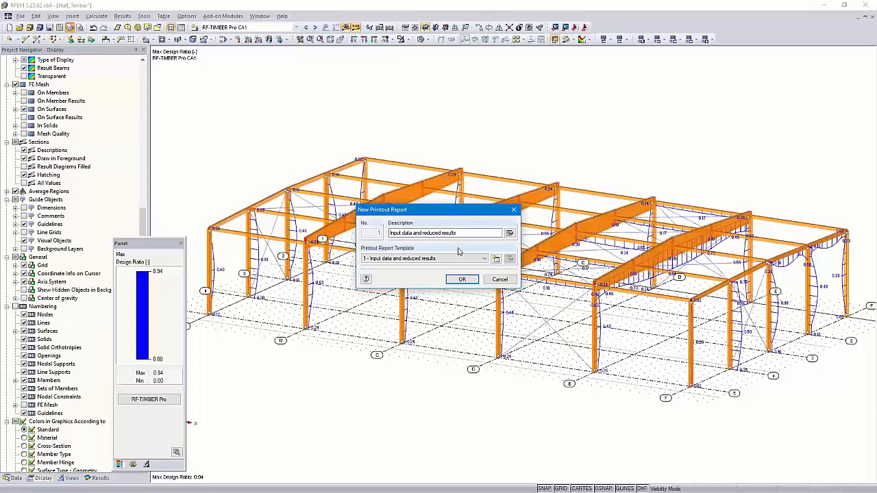
Exclude the RFEM, RF-STEEL EC3 and RF-SOILIN data from the report contents, keep RF-CONCRETE Surfaces and RF-TIMBER Pro, and create the report
click(510, 234)
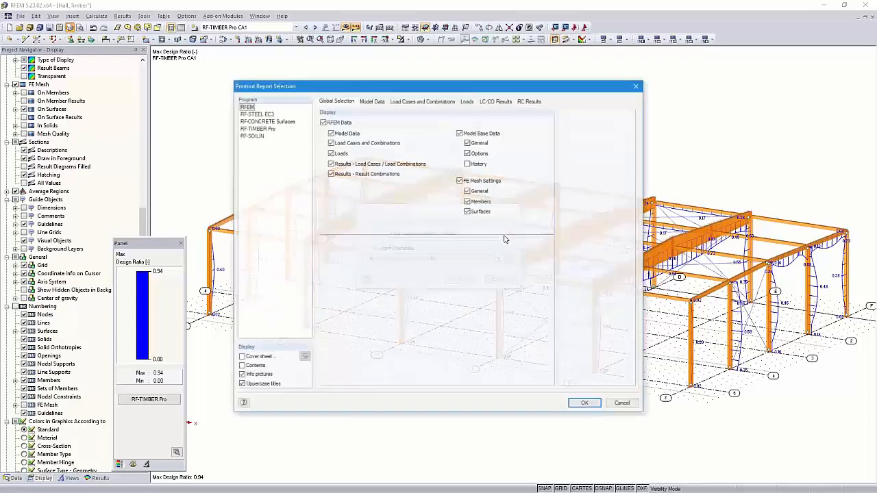
click(323, 122)
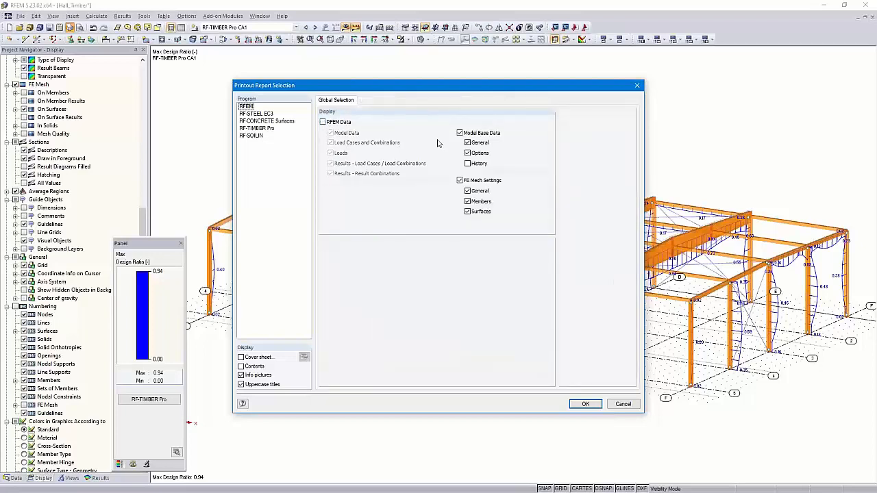
click(263, 114)
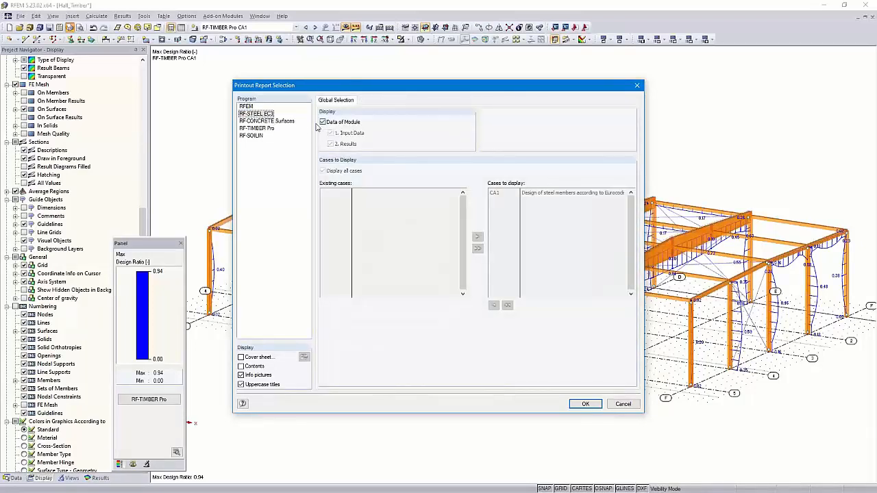
click(271, 121)
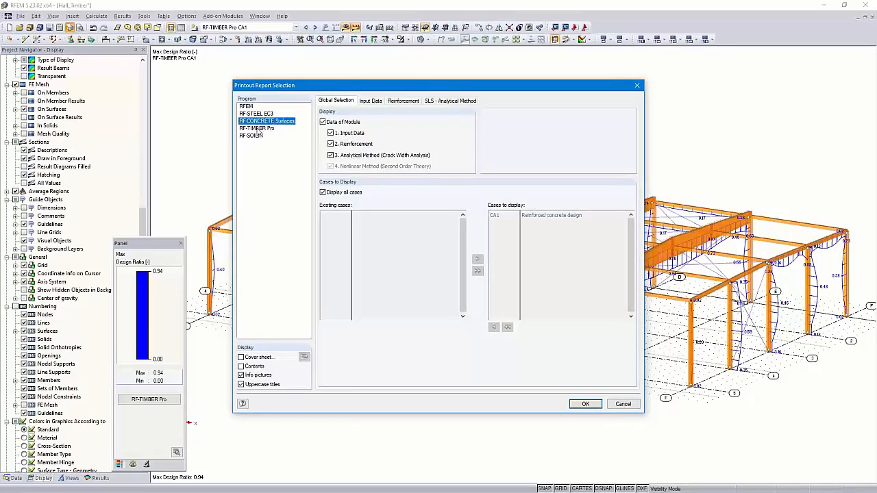
click(257, 129)
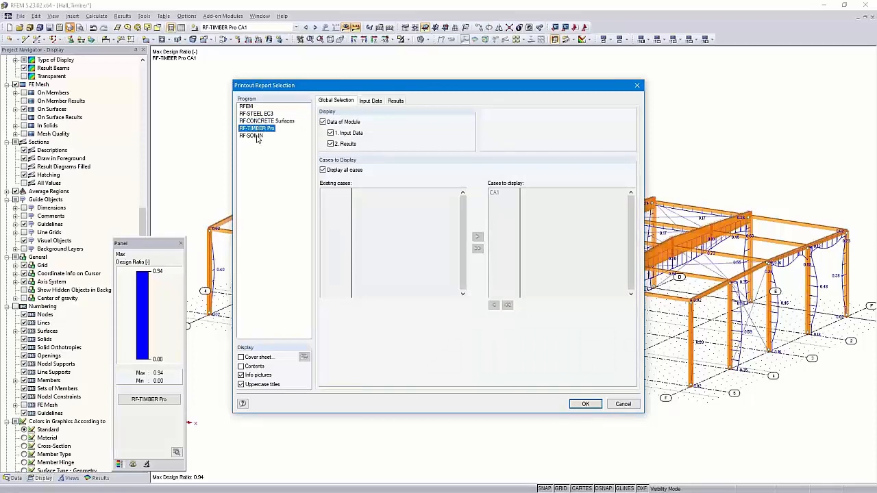
click(253, 136)
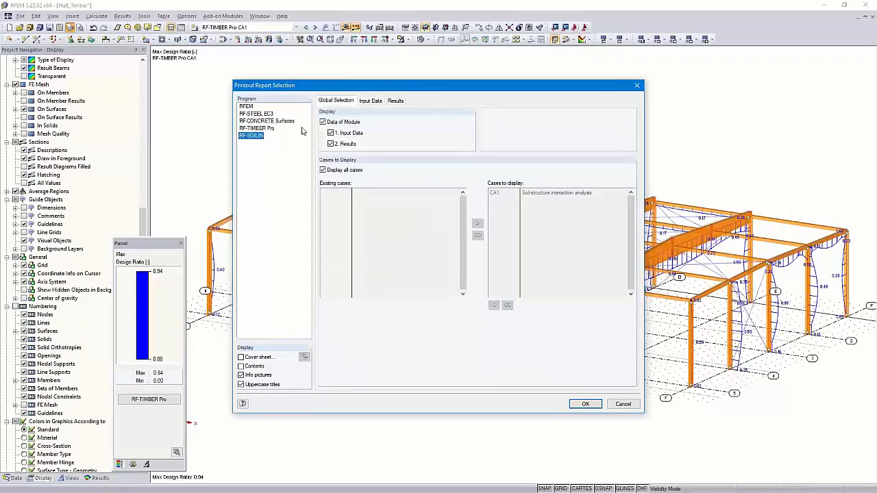
click(325, 125)
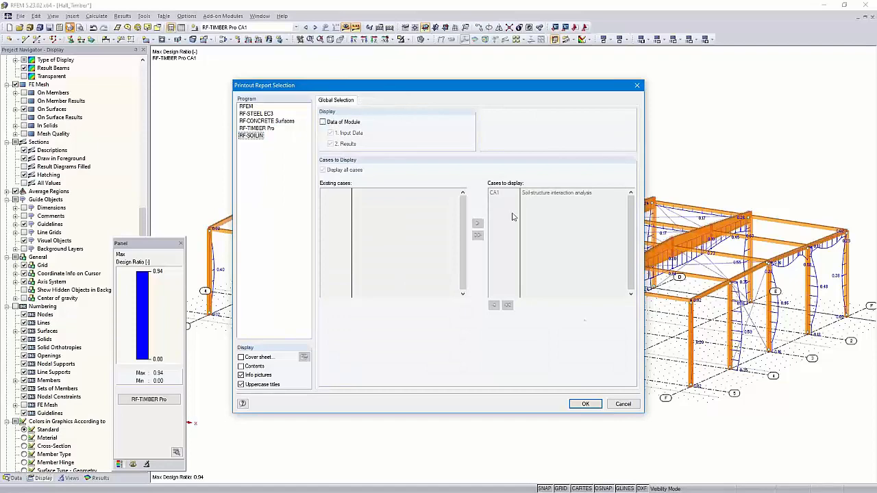
click(586, 404)
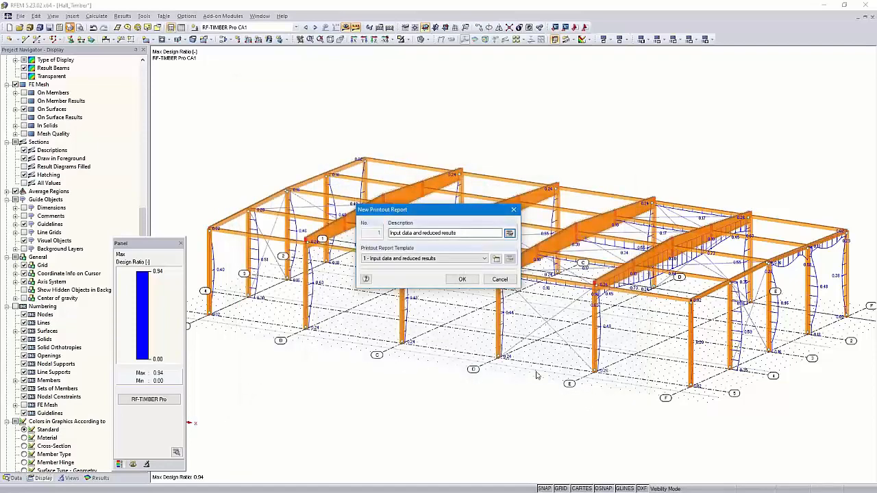
click(461, 279)
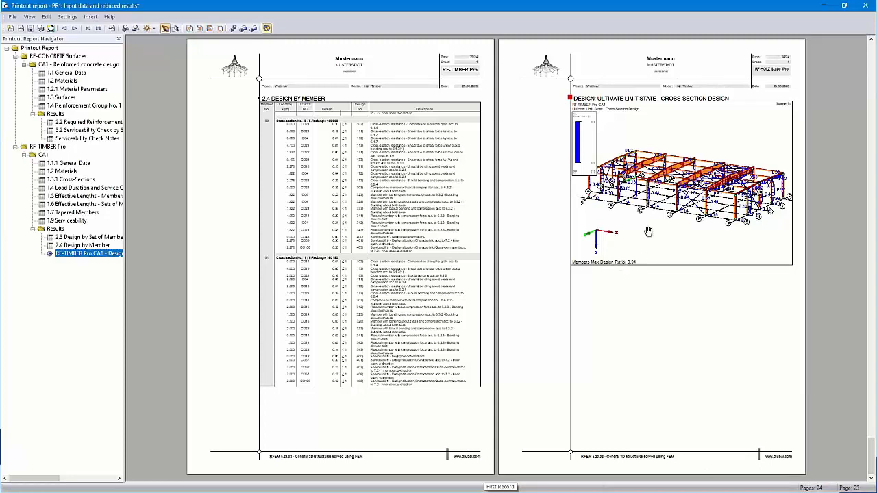
Set the cross-section design graphic in the report to full page height and rotate it by 90°
ctrl+scroll(667, 217, up, 1)
ctrl+scroll(667, 217, up, 1)
scroll(492, 224, up, 3)
scroll(492, 224, down, 1)
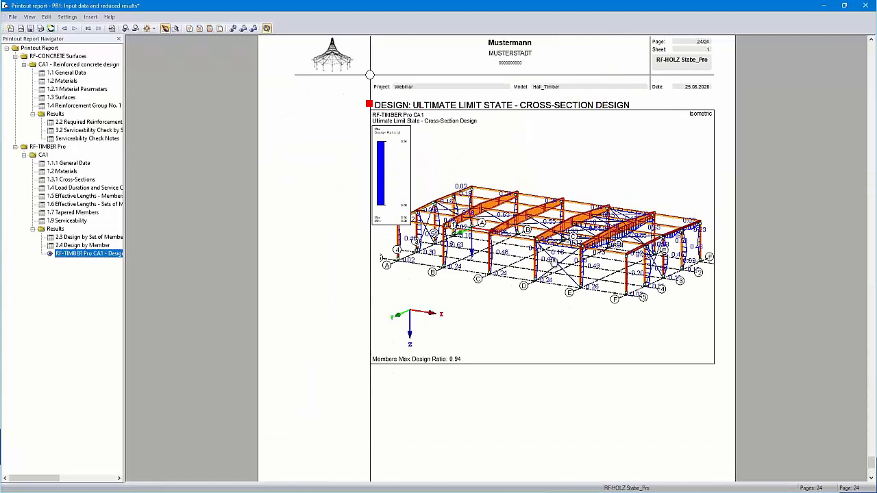
ctrl+scroll(565, 259, up, 1)
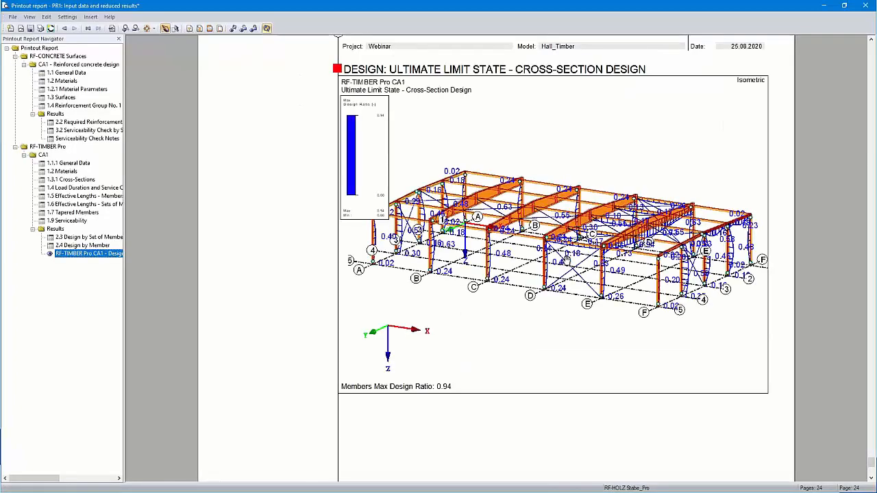
right_click(559, 206)
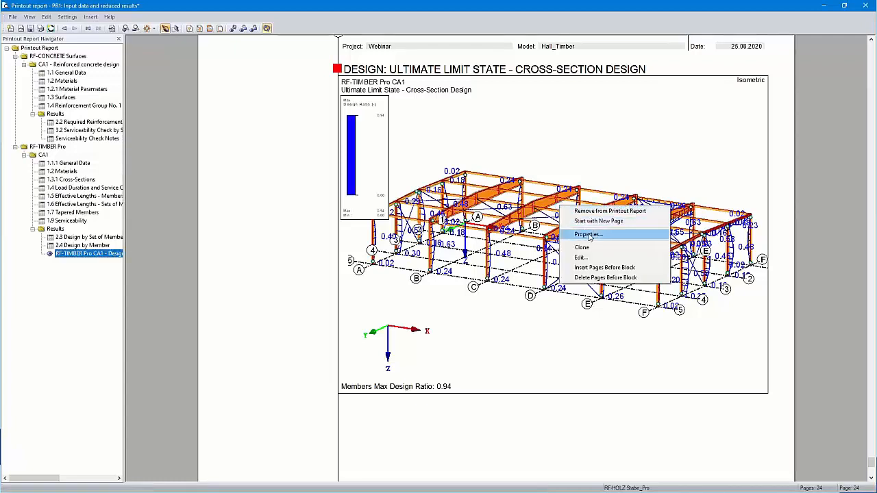
click(588, 235)
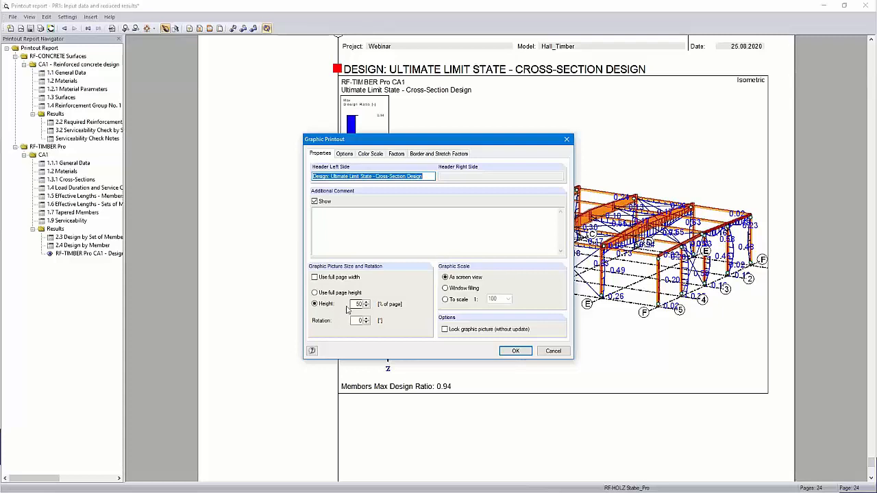
click(314, 293)
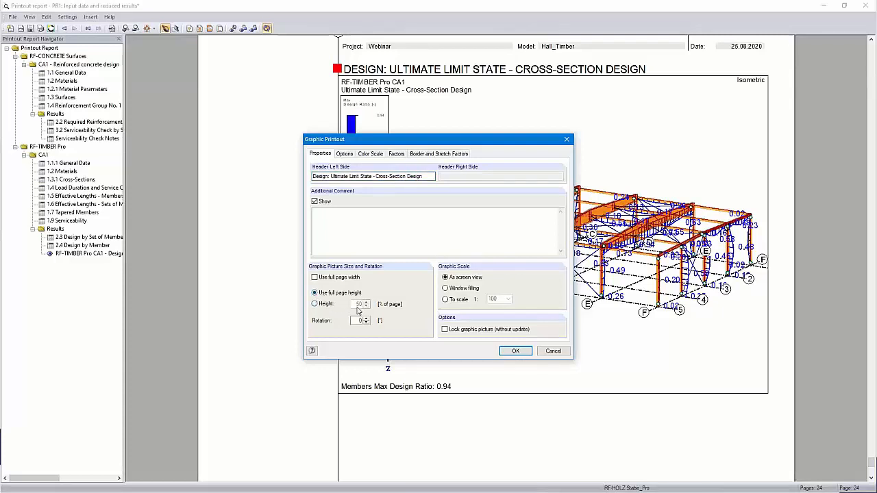
text(9)
click(514, 352)
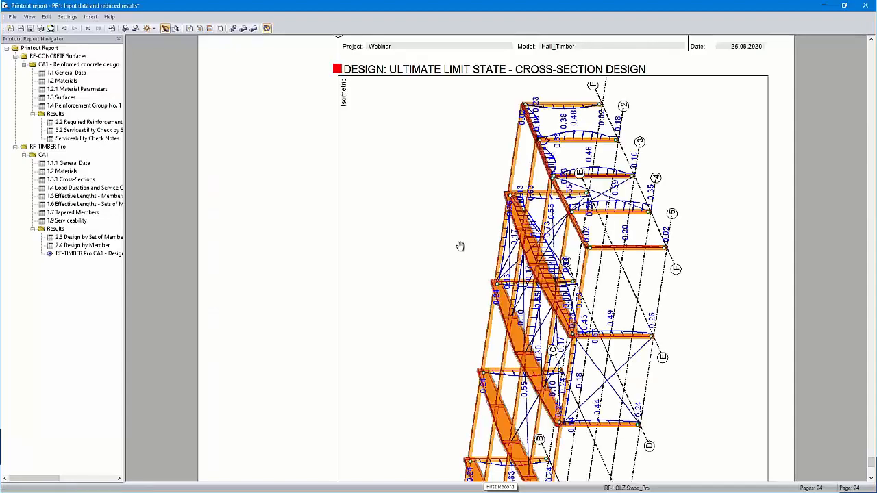
Check the rotated graphic on the report page and open it for editing in the model
ctrl+scroll(460, 246, down, 1)
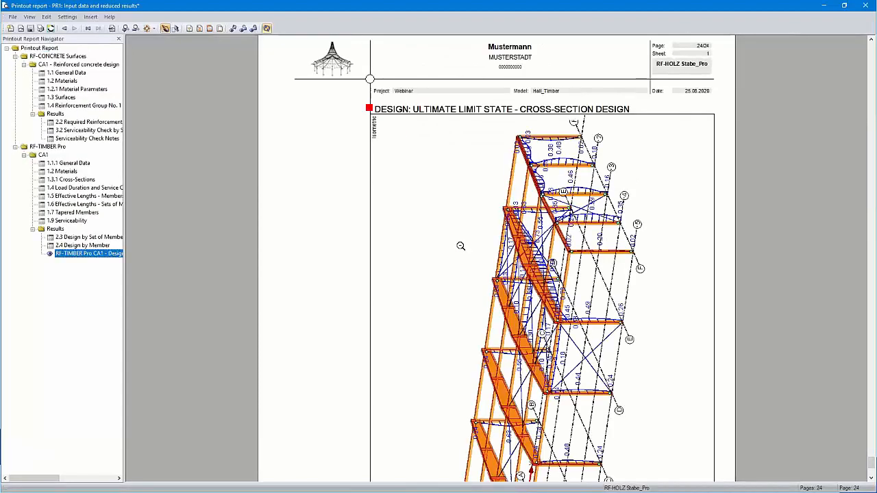
scroll(461, 246, down, 5)
scroll(535, 274, up, 3)
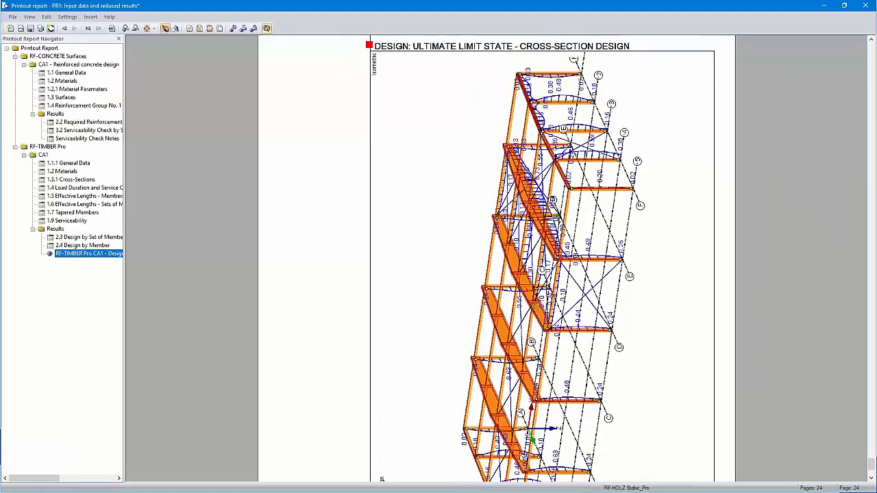
scroll(541, 258, down, 3)
scroll(541, 258, up, 3)
right_click(533, 269)
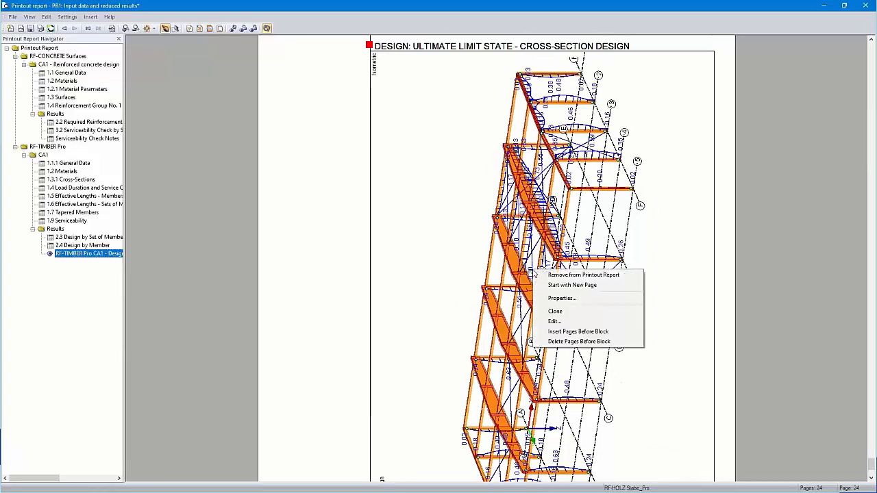
click(566, 322)
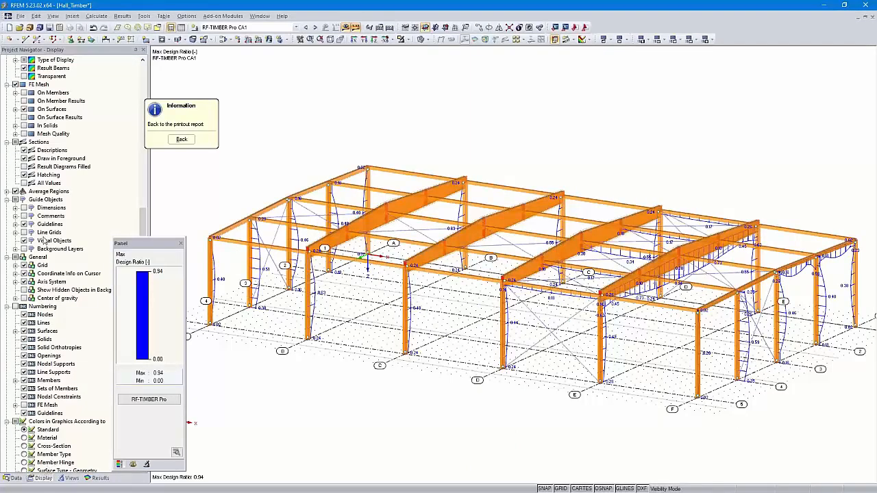
Try the member results with and without diagram, set them to display on cross-sections and return to the printout report
scroll(44, 241, up, 12)
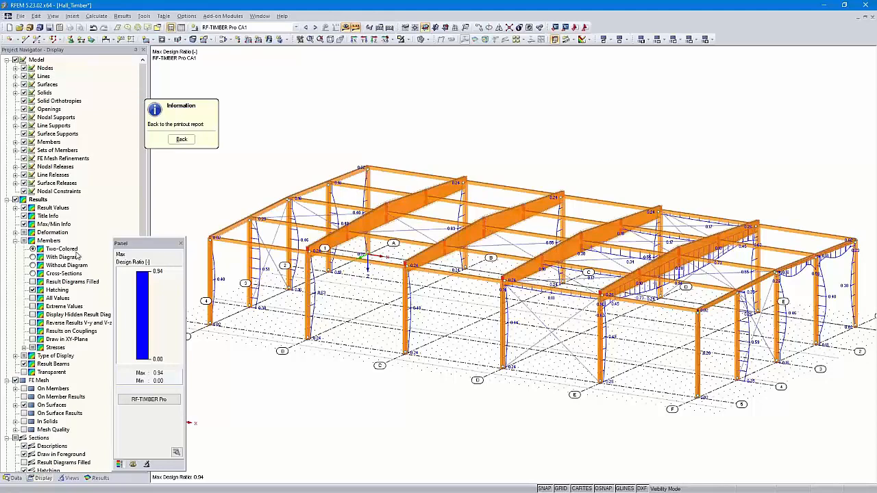
click(32, 257)
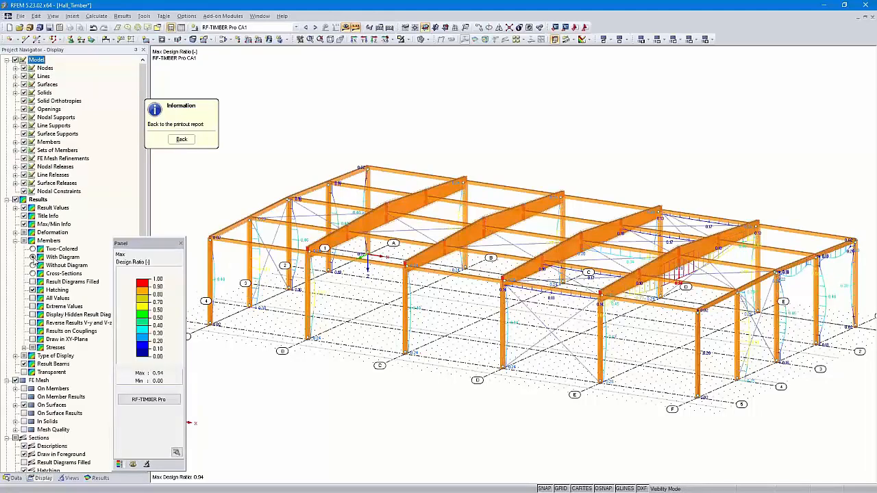
click(32, 265)
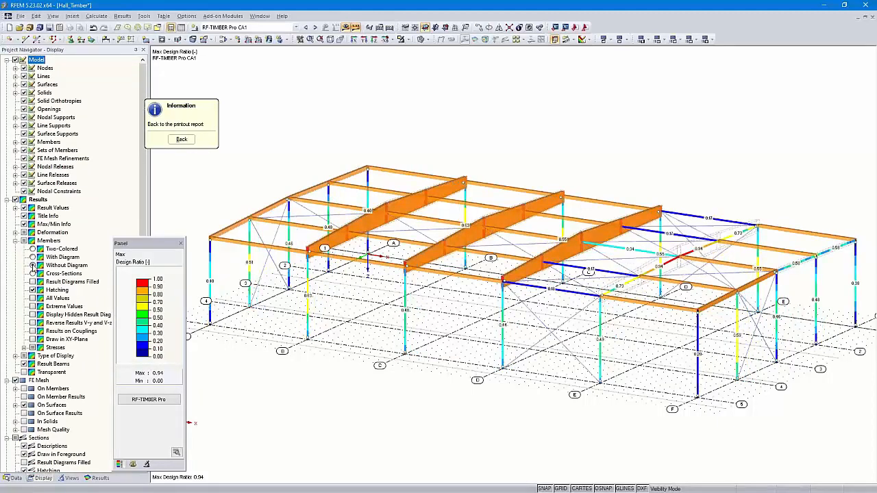
click(32, 273)
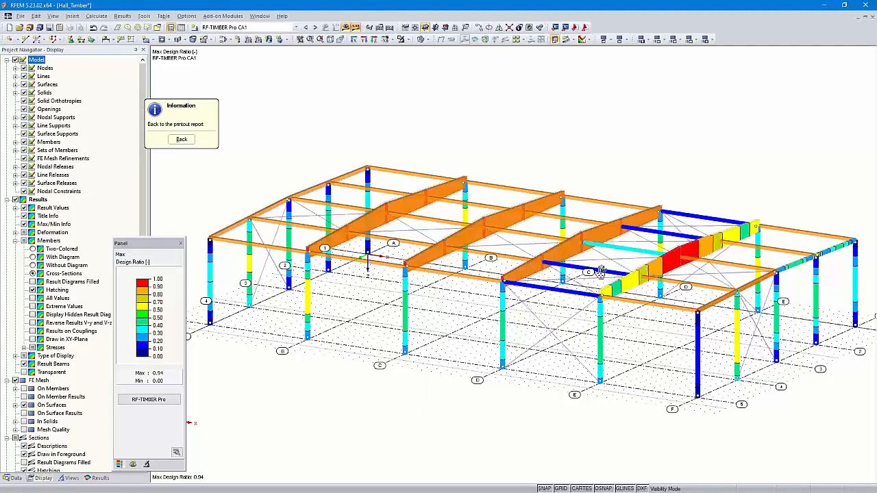
click(181, 140)
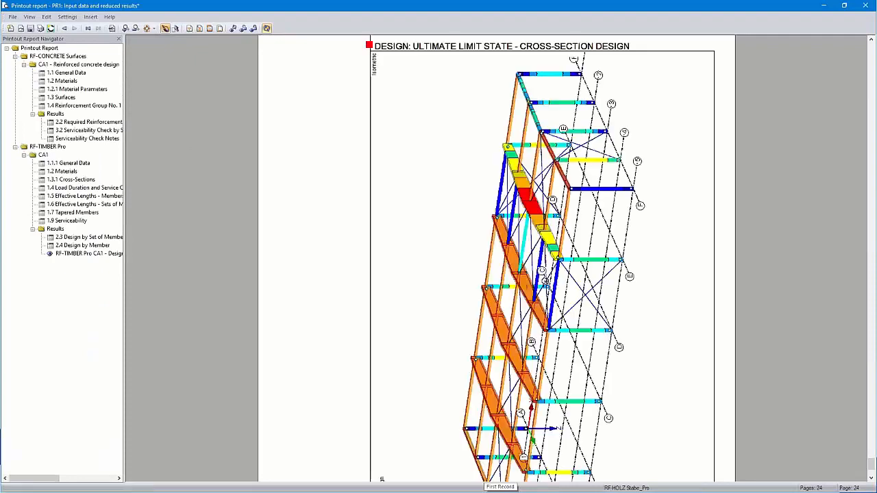
Check the rotated cross-section design graphic on the report page, then save and close the printout report
scroll(548, 282, down, 2)
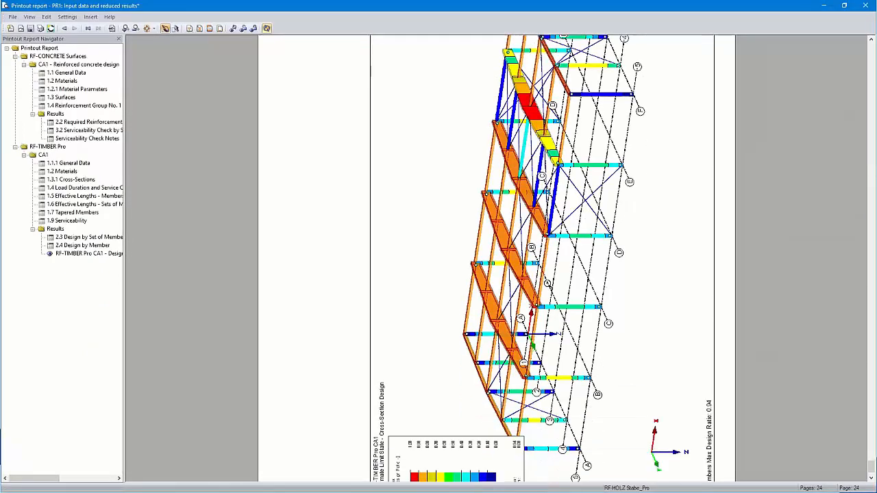
scroll(548, 282, up, 2)
scroll(548, 283, down, 2)
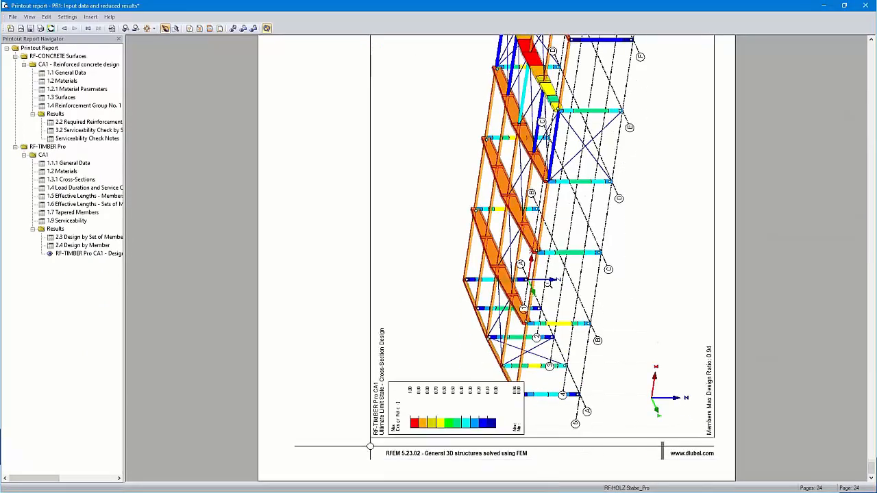
scroll(548, 282, up, 2)
scroll(548, 283, down, 2)
scroll(548, 282, up, 1)
scroll(541, 259, up, 1)
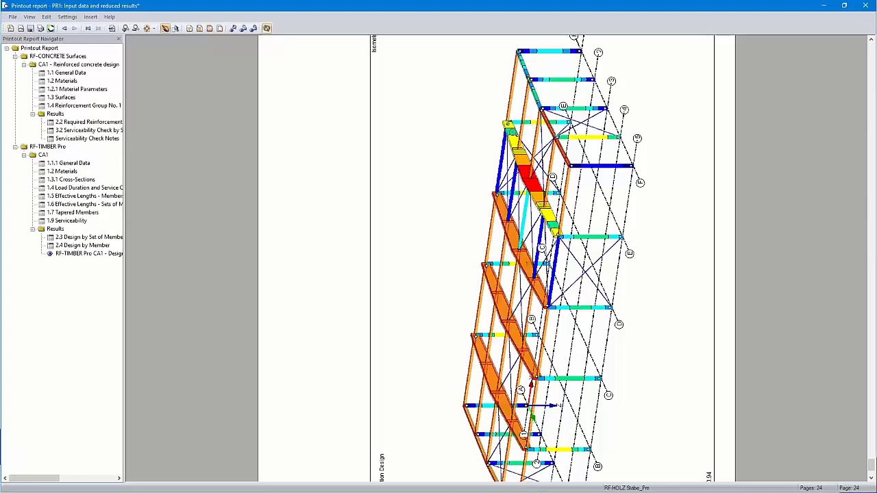
click(866, 7)
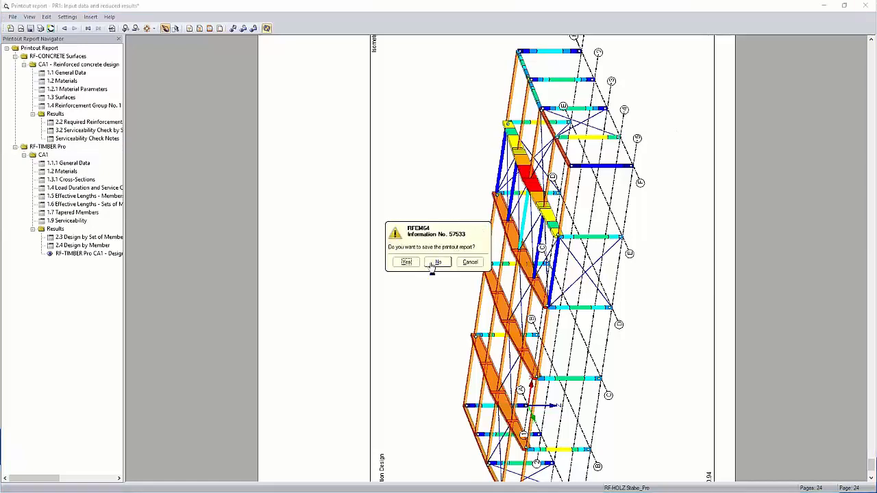
click(405, 261)
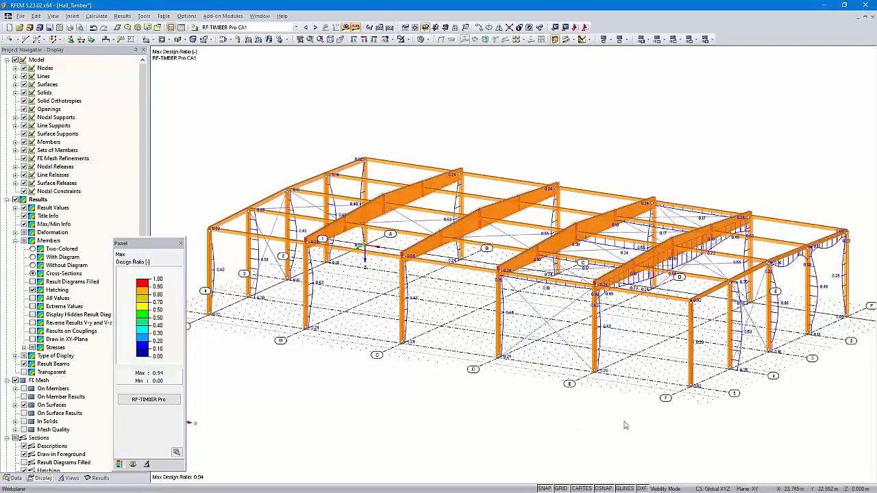
Set the member results to Two-Colored and isolate the frame on axis E with visibility by selected objects
ctrl+middle_drag(680, 414, 662, 397)
drag(740, 152, 739, 141)
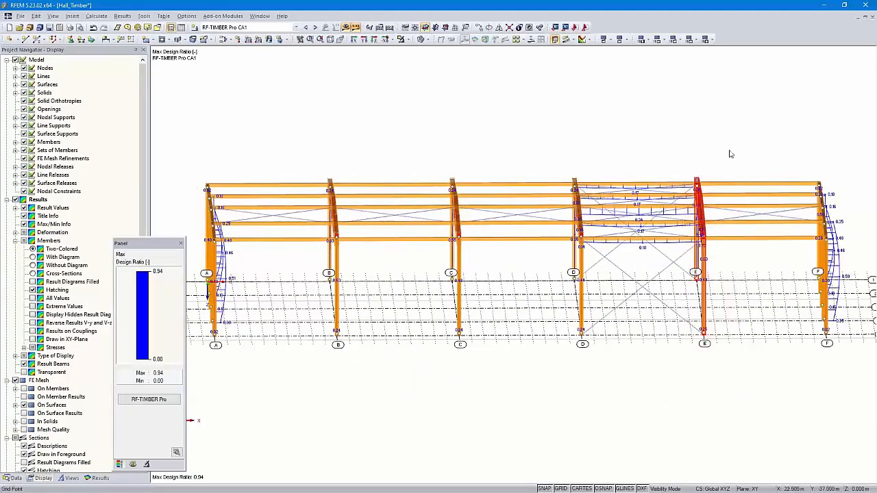
click(407, 40)
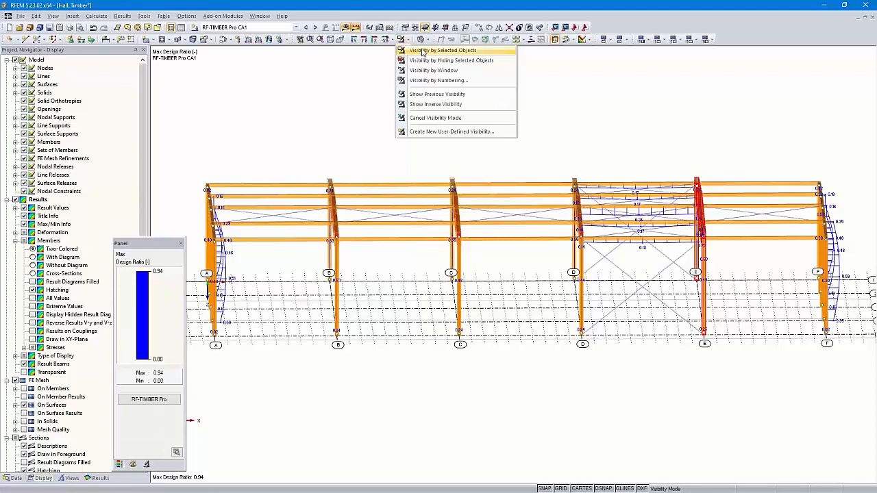
click(423, 52)
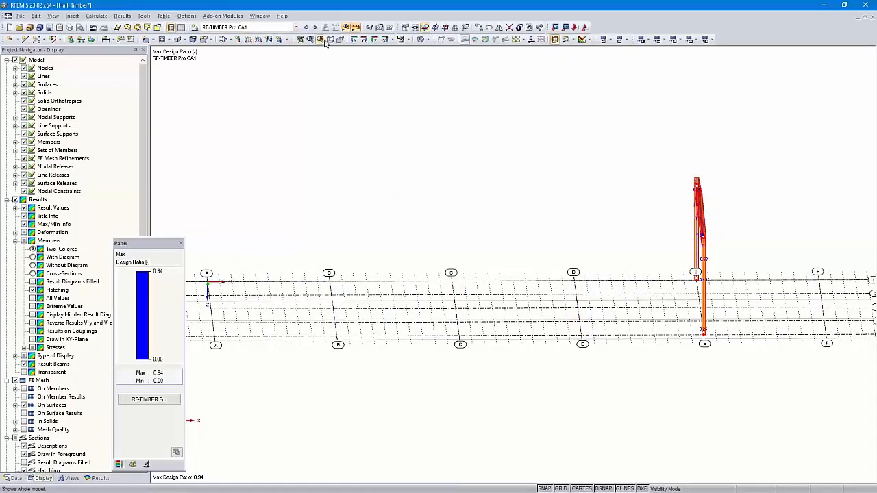
View the isolated frame in the X-direction and switch it to the wireframe display model
click(354, 39)
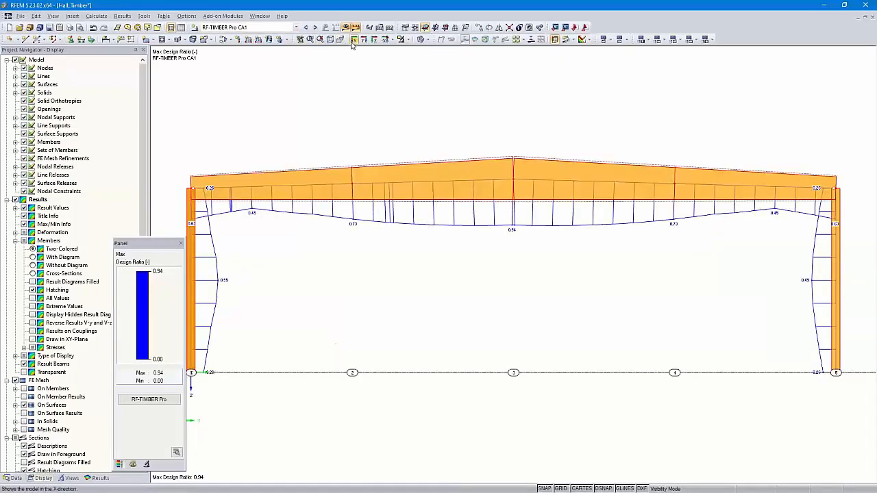
click(423, 39)
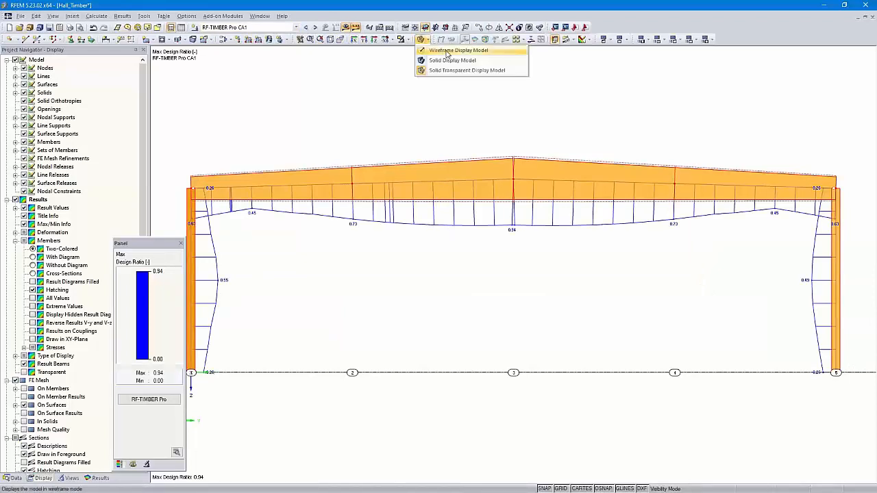
click(447, 51)
middle_drag(442, 118, 462, 122)
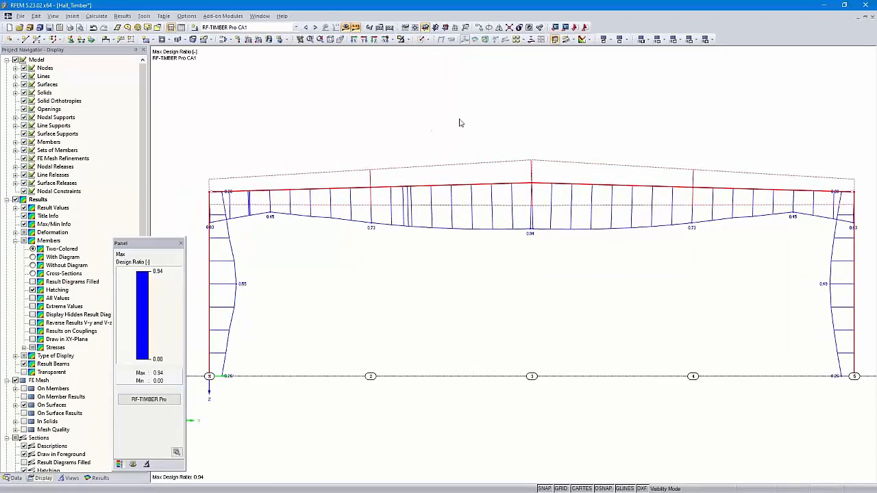
Save the current frame display as a new user-defined view named Axis E
click(68, 478)
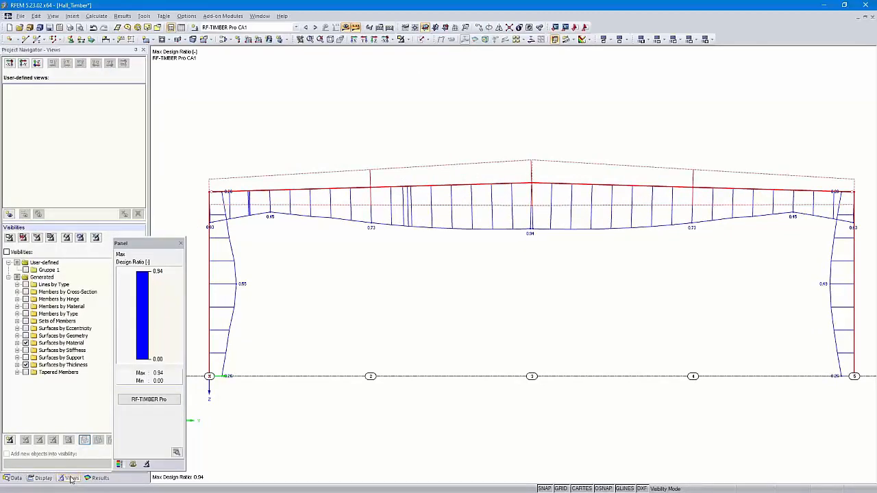
click(9, 215)
text(Av)
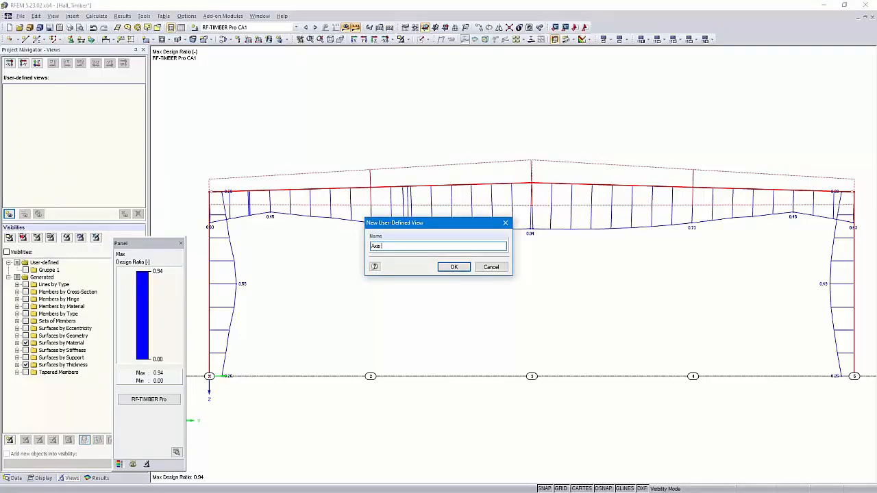
click(449, 267)
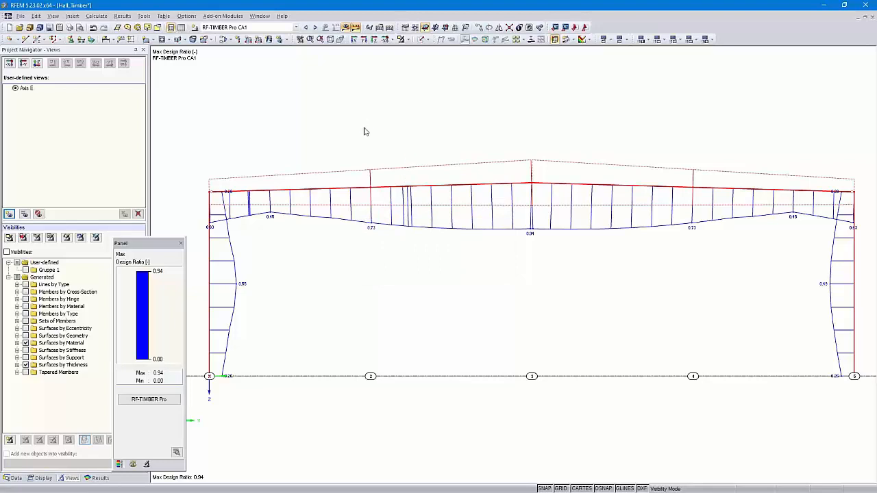
Cancel the visibility mode, show the whole hall in isometric view, and recall the saved Axis E view
click(411, 41)
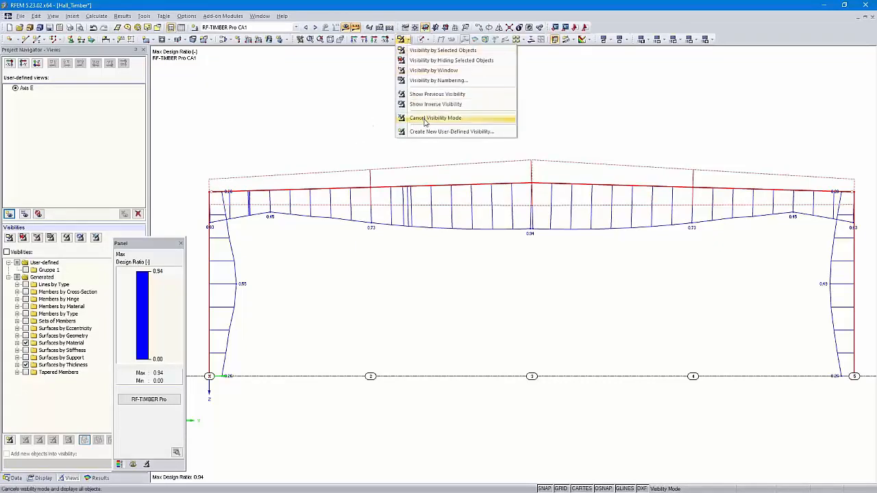
click(424, 118)
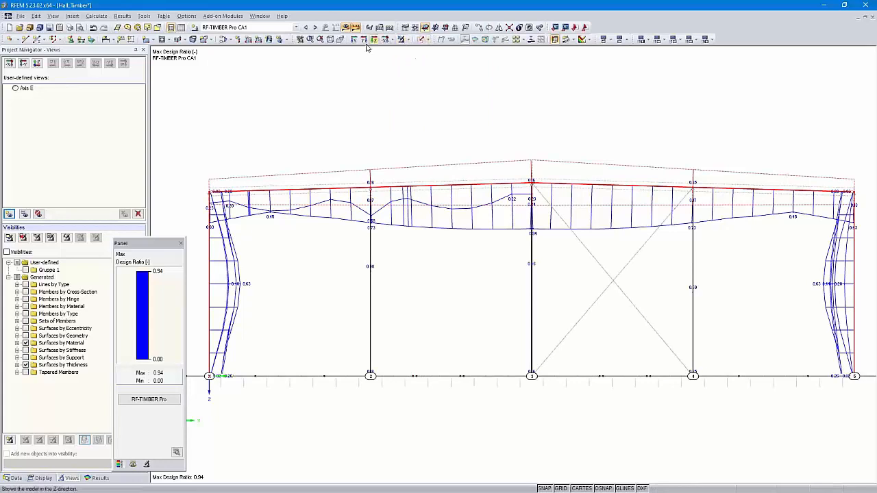
click(330, 39)
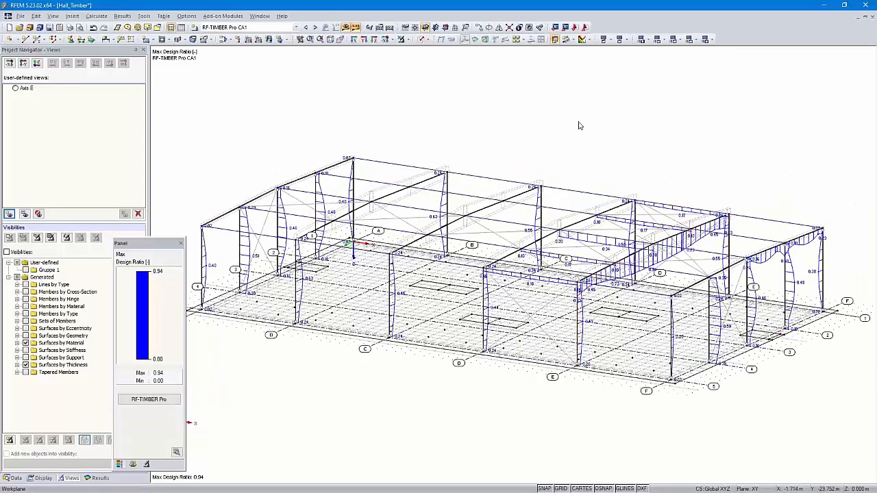
click(17, 90)
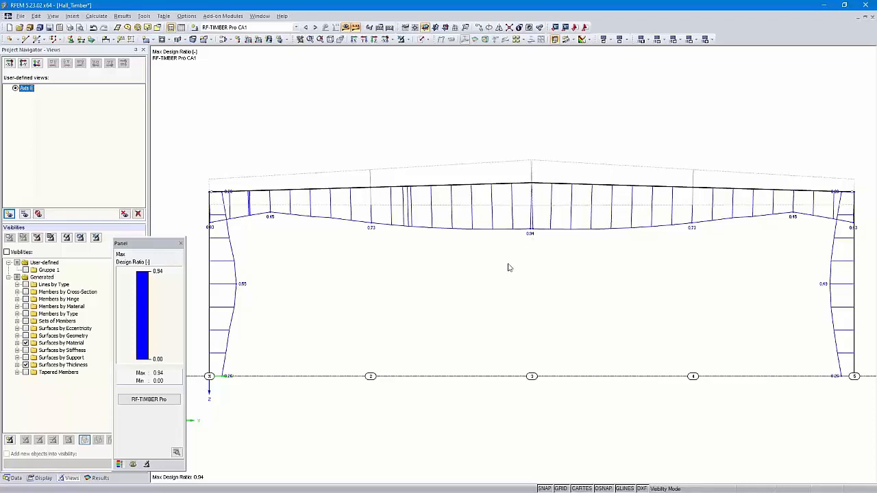
Send the Axis E graphic to printout report PR1 at 50% of page height and inspect it on its page
click(69, 27)
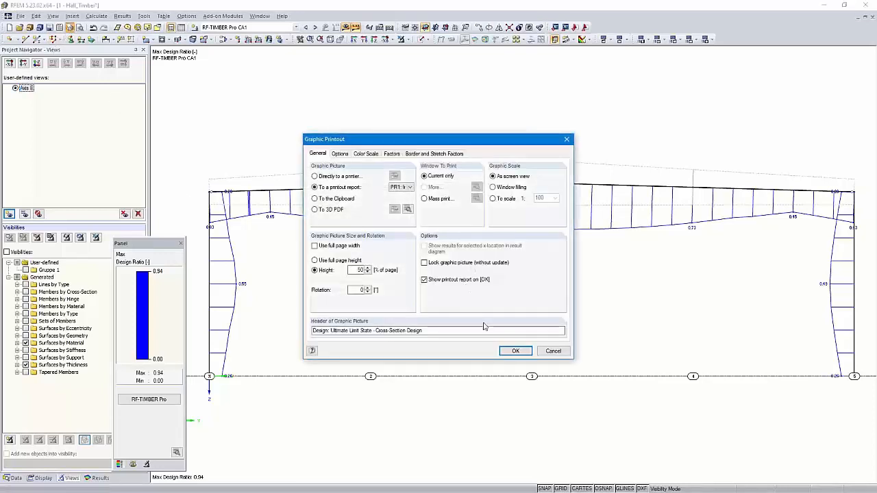
click(514, 351)
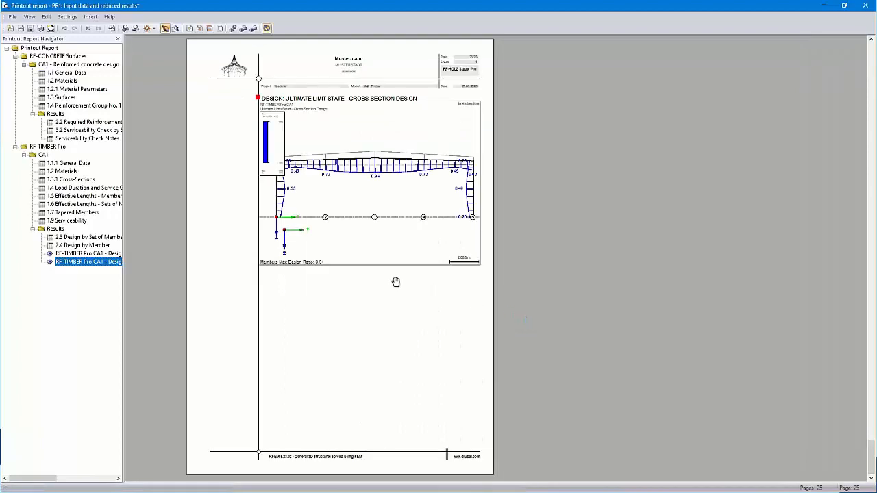
ctrl+scroll(368, 231, up, 2)
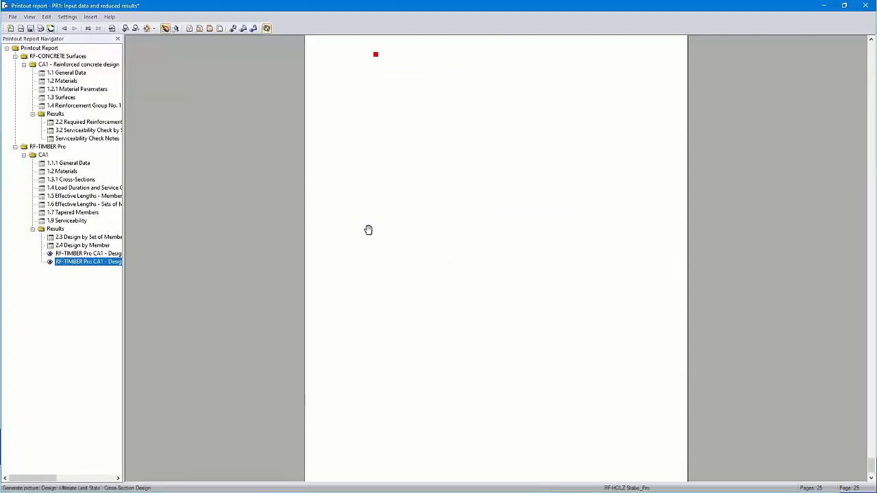
scroll(446, 238, up, 3)
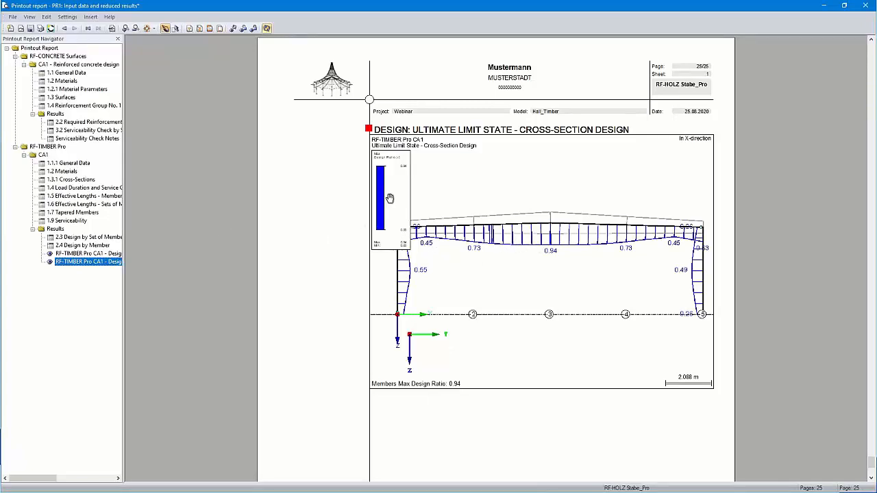
Reduce the relative width of the color scale in the frame graphic's properties
right_click(75, 264)
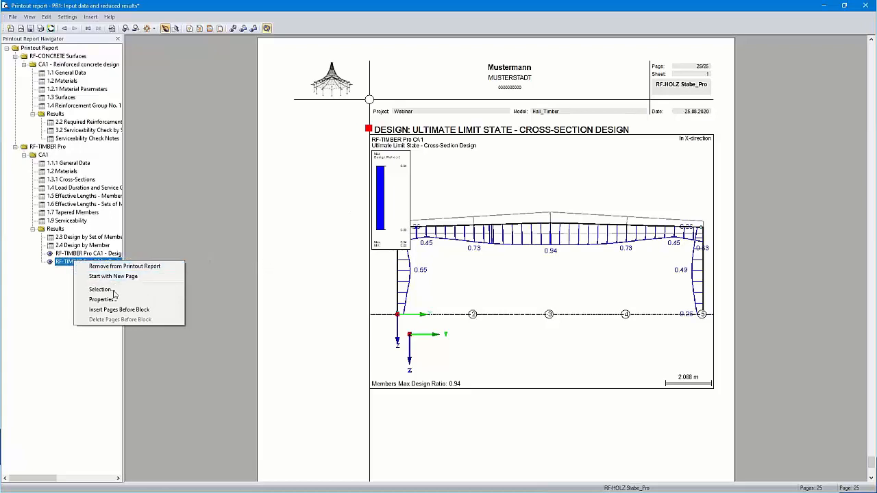
click(109, 302)
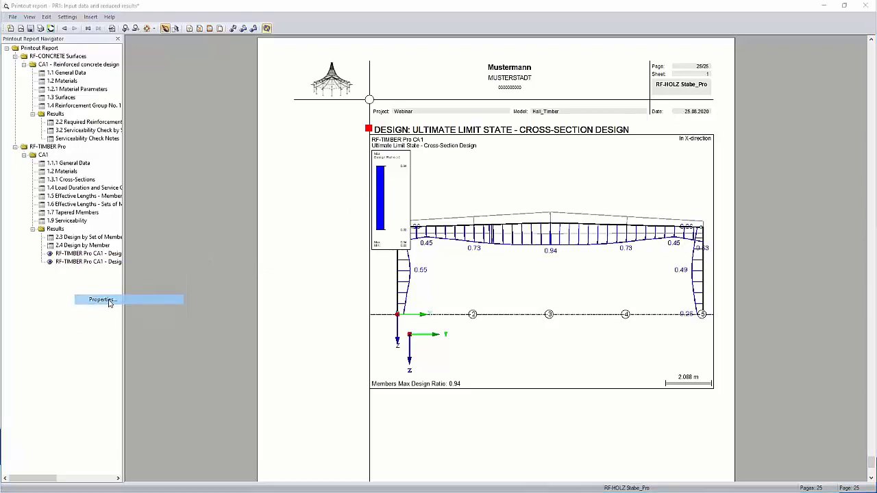
click(372, 155)
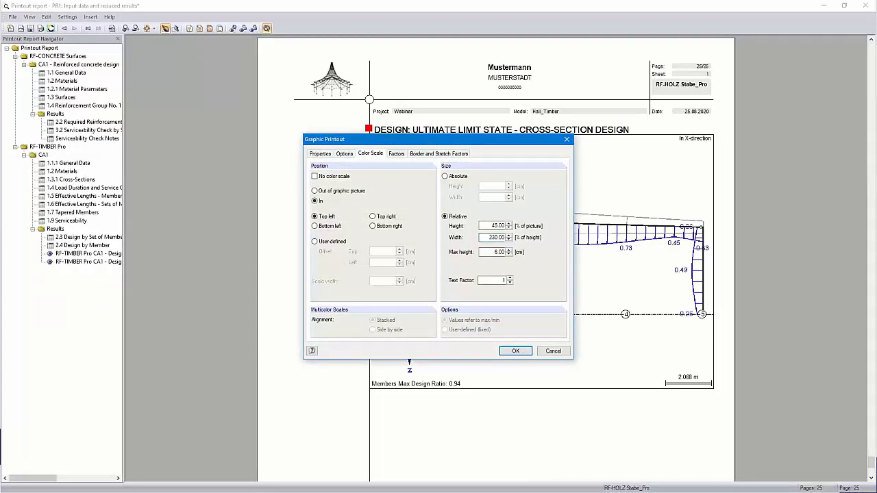
click(516, 352)
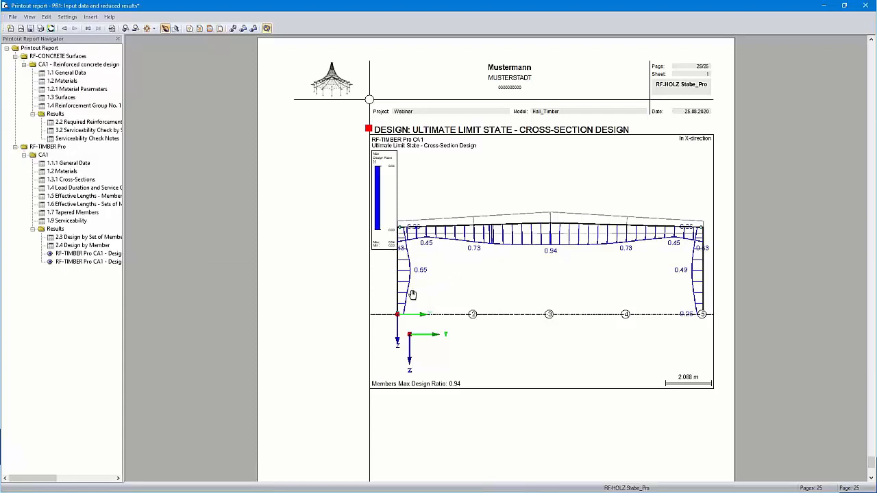
Save and close the printout report, and bring the whole model back in isometric view
click(866, 5)
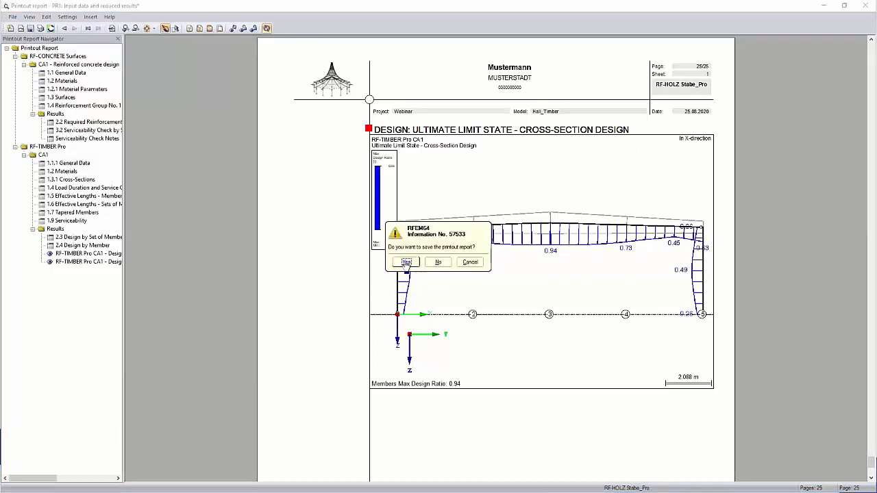
click(402, 262)
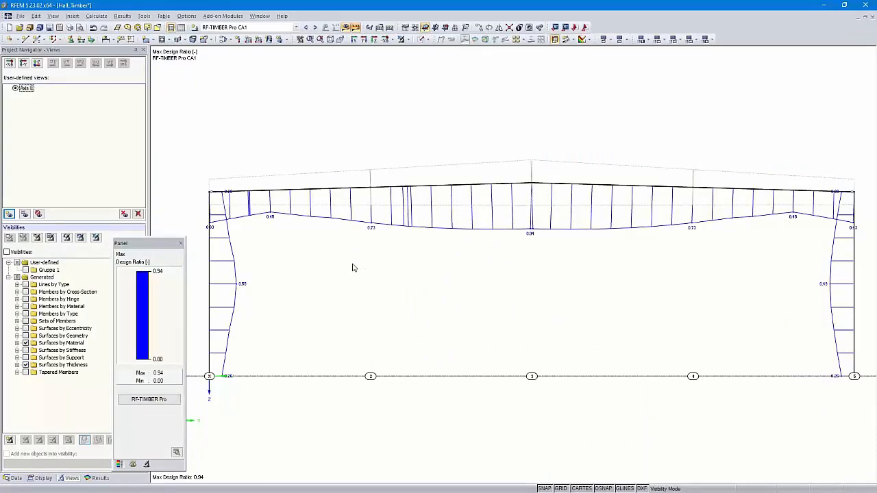
click(402, 39)
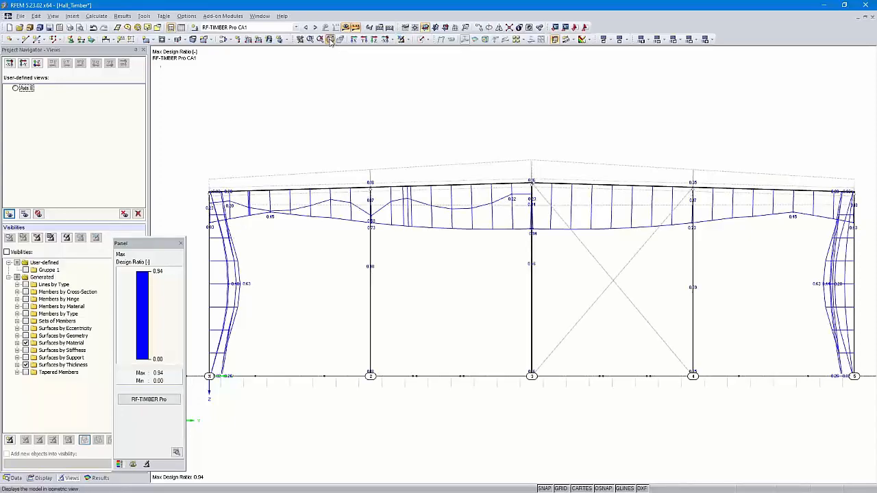
click(331, 39)
ctrl+middle_drag(461, 407, 553, 356)
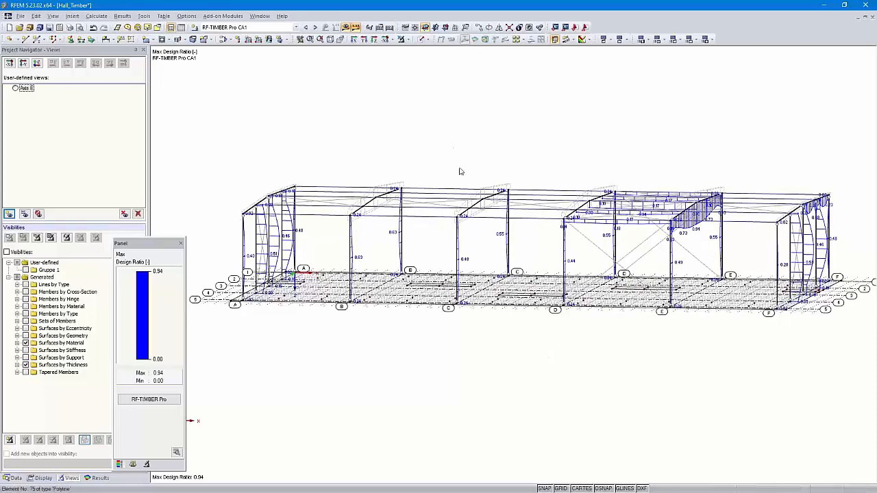
ctrl+middle_drag(235, 363, 312, 351)
drag(217, 336, 686, 279)
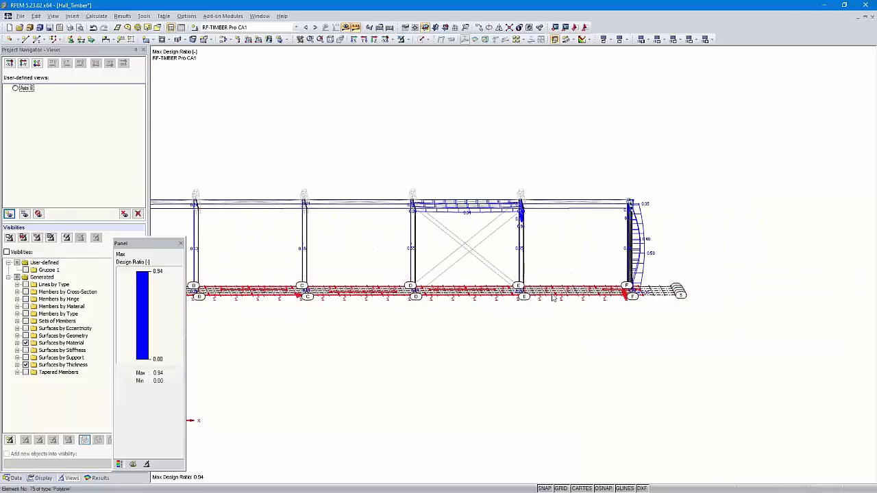
right_click(556, 293)
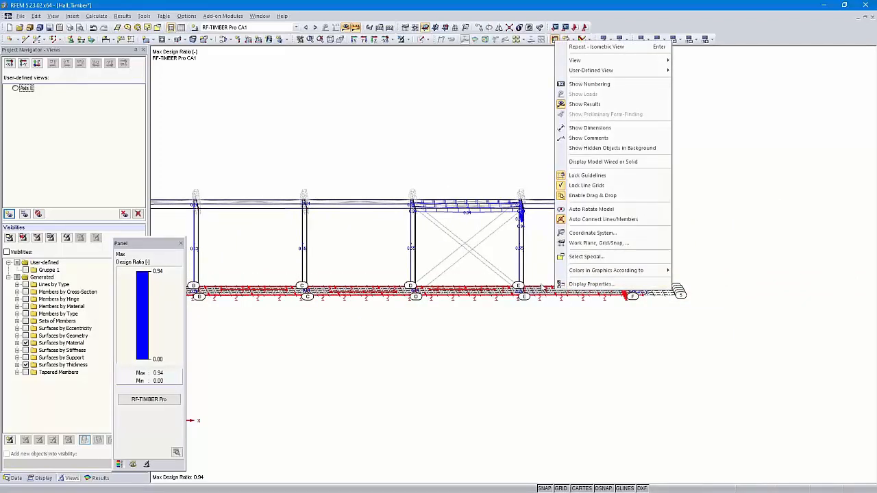
click(513, 318)
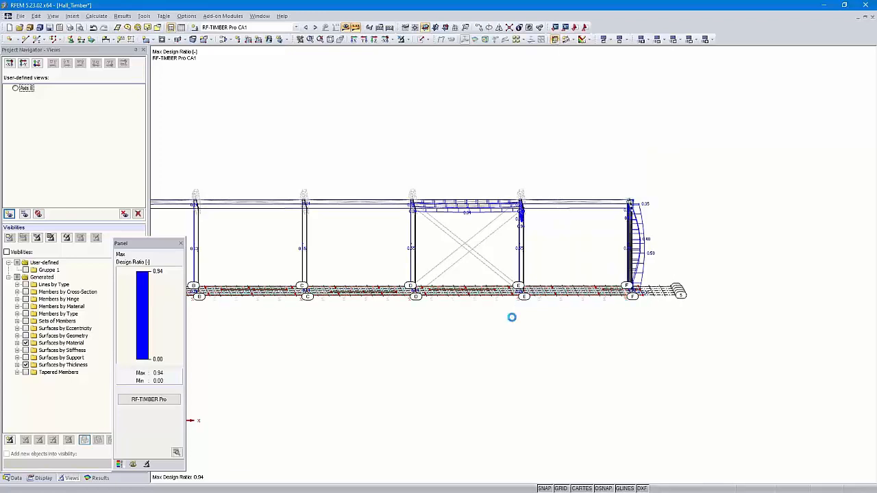
click(404, 39)
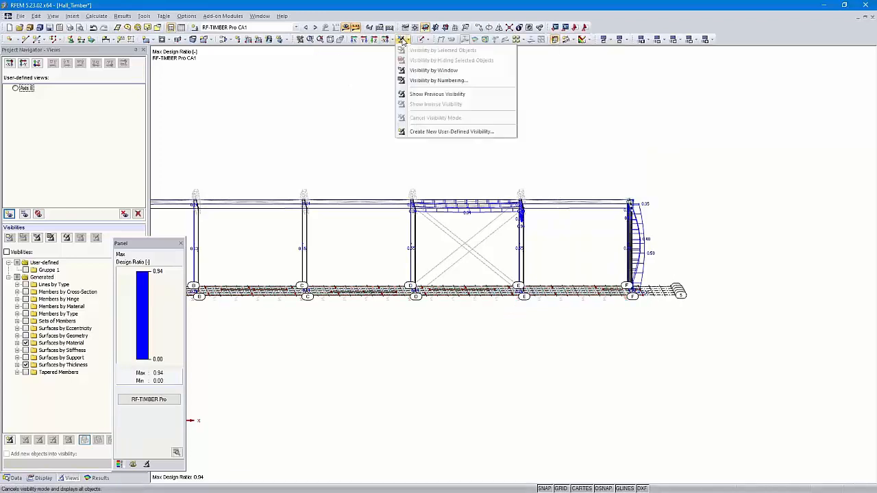
click(381, 120)
middle_drag(461, 139, 582, 141)
scroll(493, 142, down, 3)
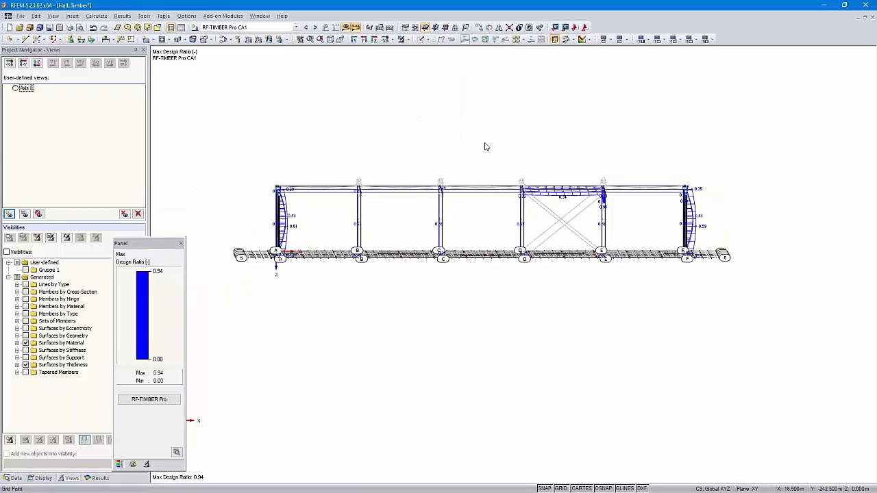
Isolate the floor slab from the rest of the hall and show it in plan view
click(6, 253)
click(6, 253)
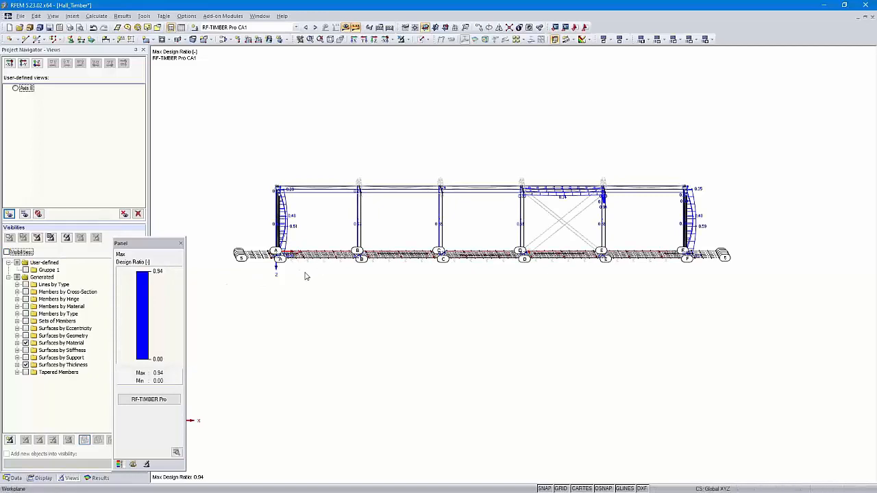
ctrl+middle_drag(354, 294, 336, 349)
ctrl+middle_drag(234, 329, 280, 307)
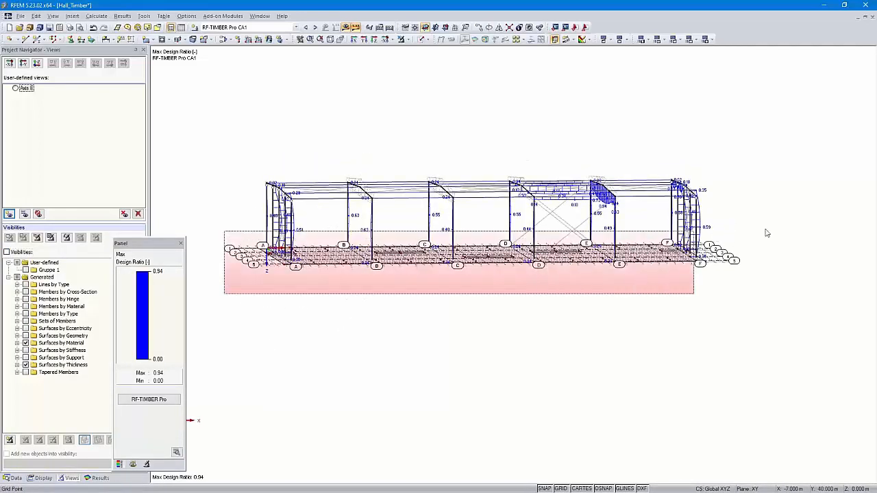
click(407, 40)
click(411, 51)
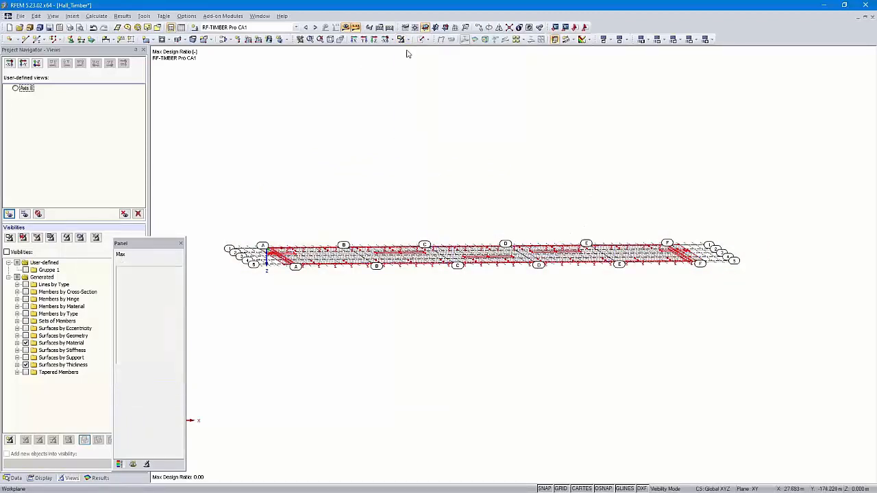
click(373, 39)
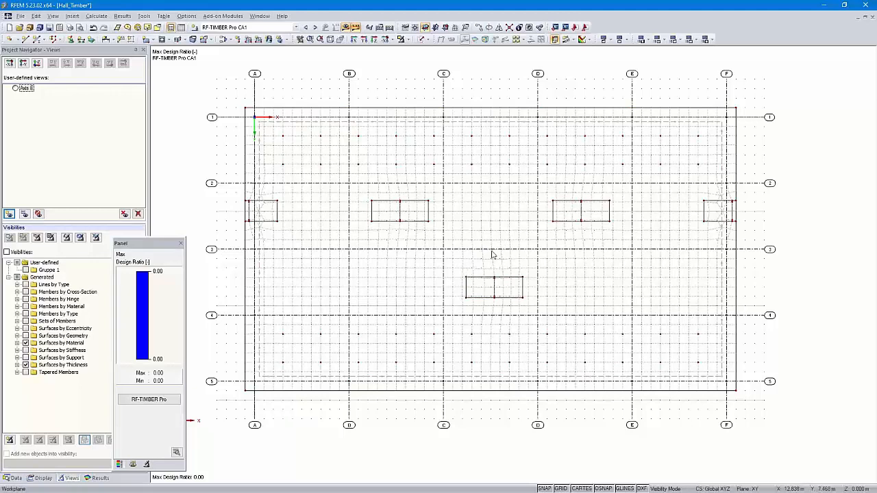
scroll(473, 250, down, 3)
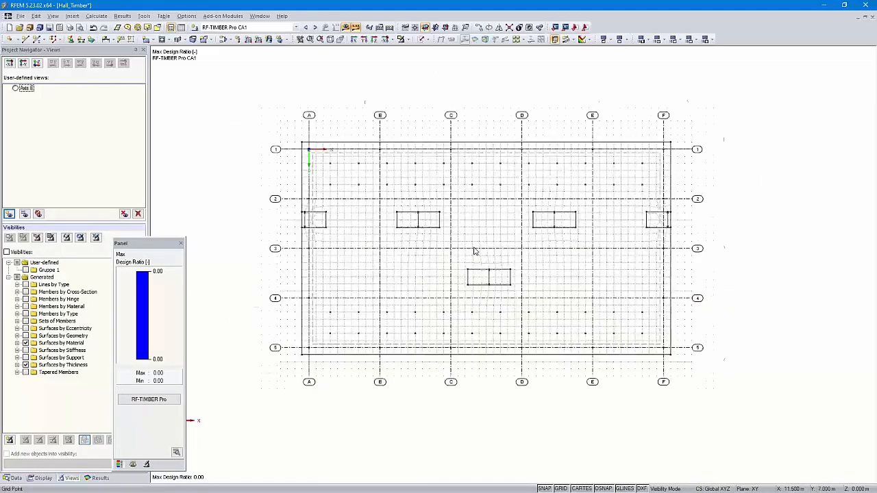
scroll(473, 250, up, 2)
scroll(474, 252, up, 1)
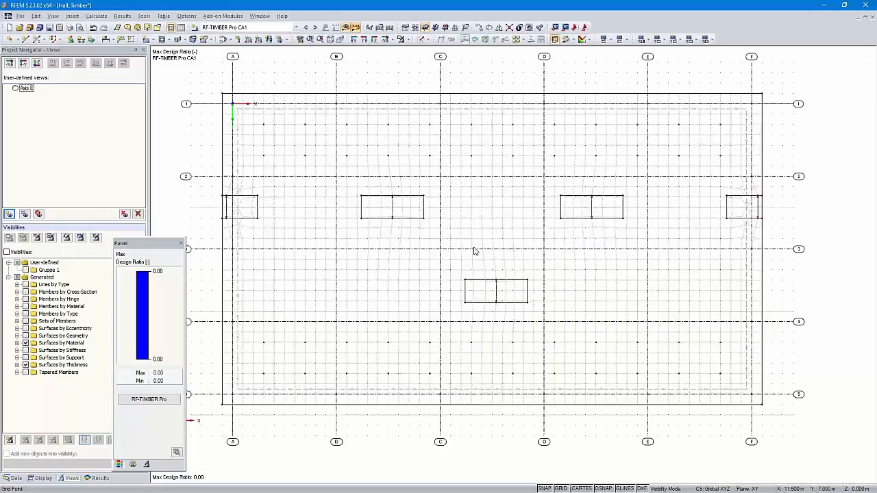
scroll(473, 251, down, 1)
scroll(474, 251, down, 1)
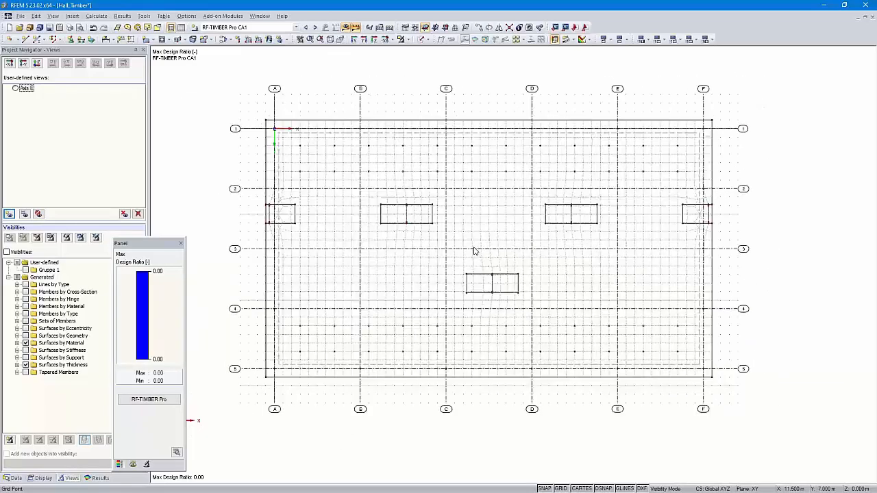
scroll(473, 251, up, 1)
scroll(474, 252, down, 2)
scroll(474, 251, up, 2)
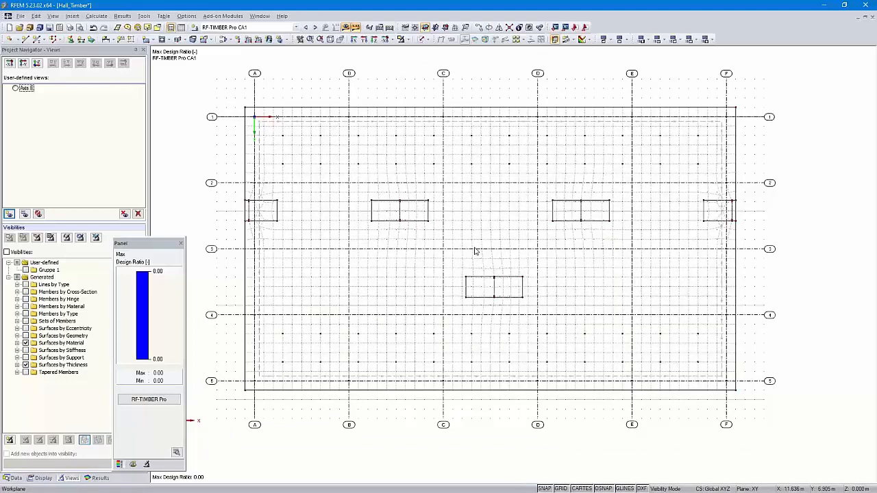
scroll(472, 251, up, 2)
scroll(476, 302, down, 2)
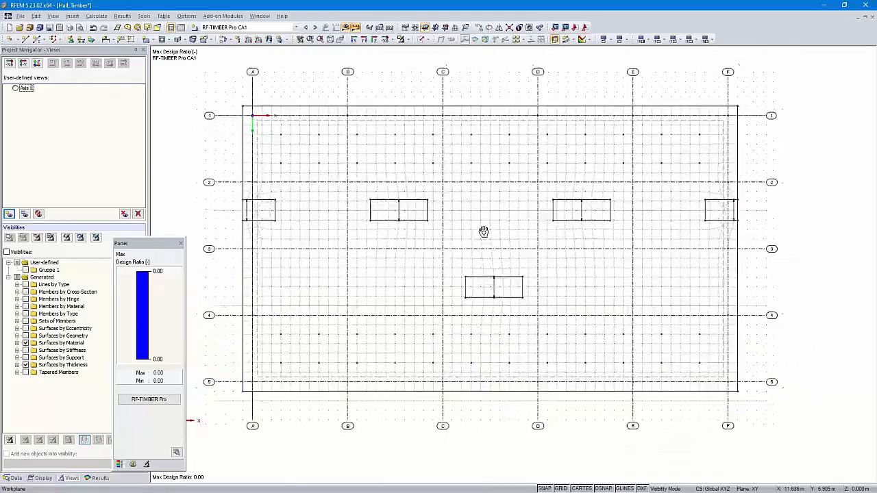
scroll(473, 294, up, 2)
scroll(480, 287, down, 1)
scroll(484, 247, up, 1)
scroll(483, 274, down, 2)
scroll(487, 266, up, 1)
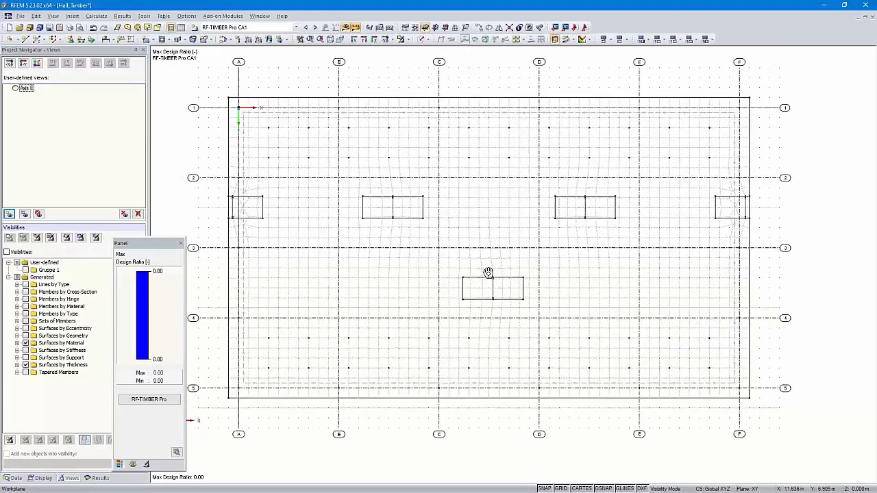
shift+middle_drag(488, 272, 551, 317)
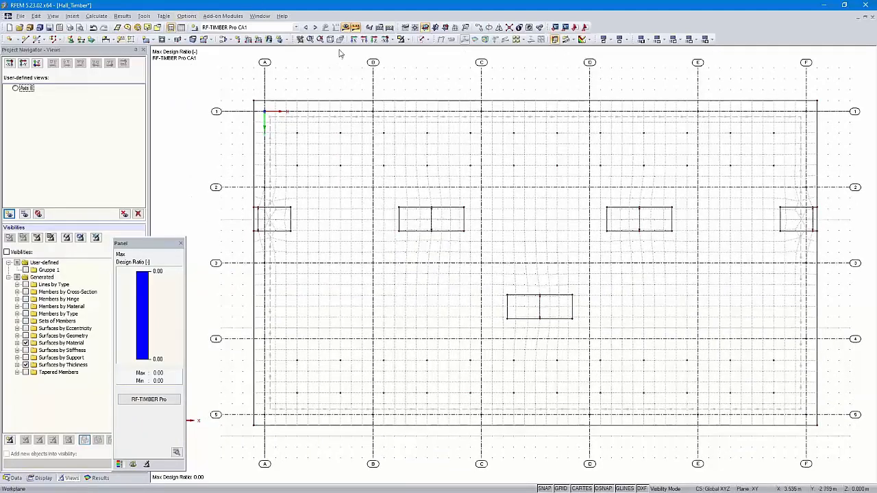
Display the RF-CONCRETE Surfaces CA1 results and bring up the longitudinal reinforcement result options, moving the legend panel clear of them
click(305, 28)
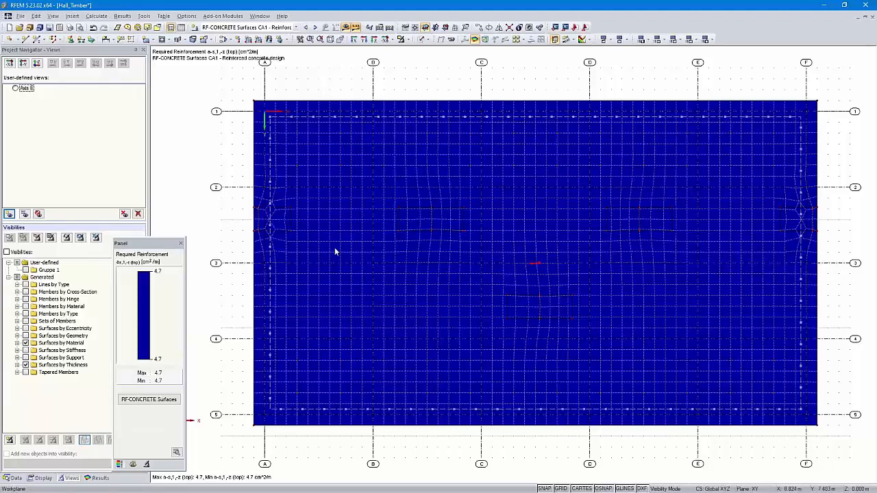
click(100, 478)
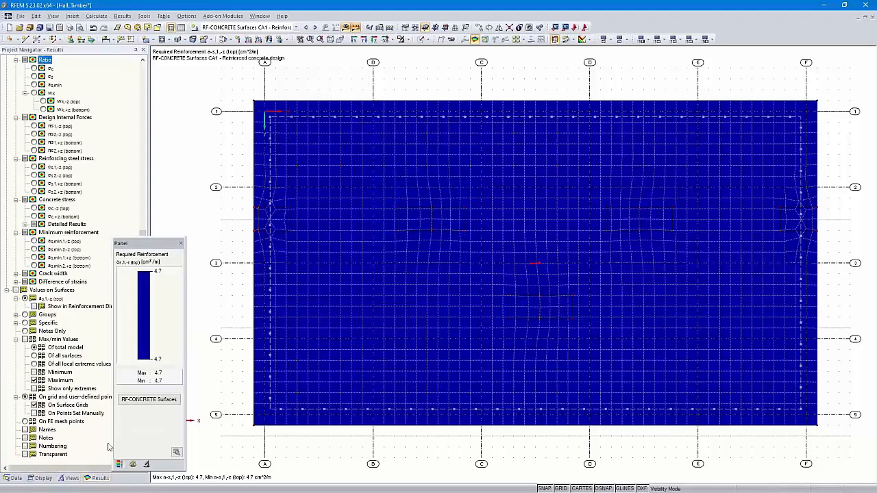
drag(146, 245, 166, 246)
scroll(78, 171, up, 10)
scroll(78, 172, up, 2)
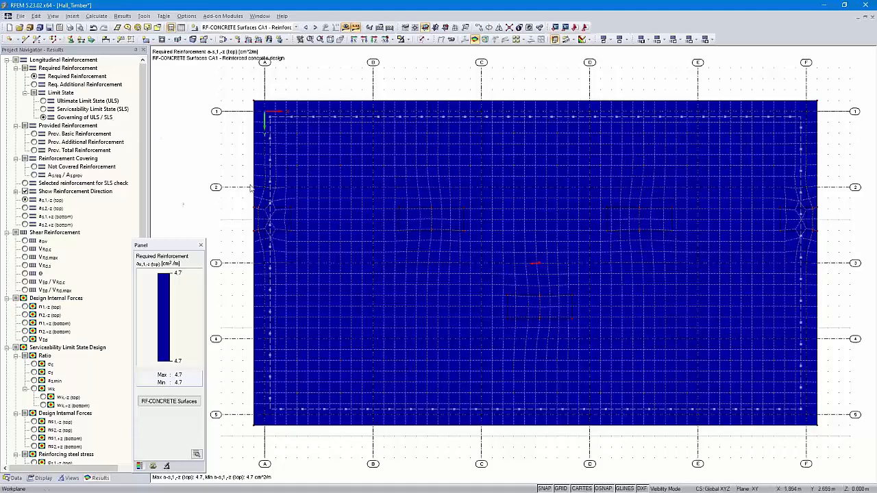
Compare the required reinforcement in a-s,2,-z (top) and a-s,1,+z (bottom), returning to a-s,1,-z (top)
click(25, 208)
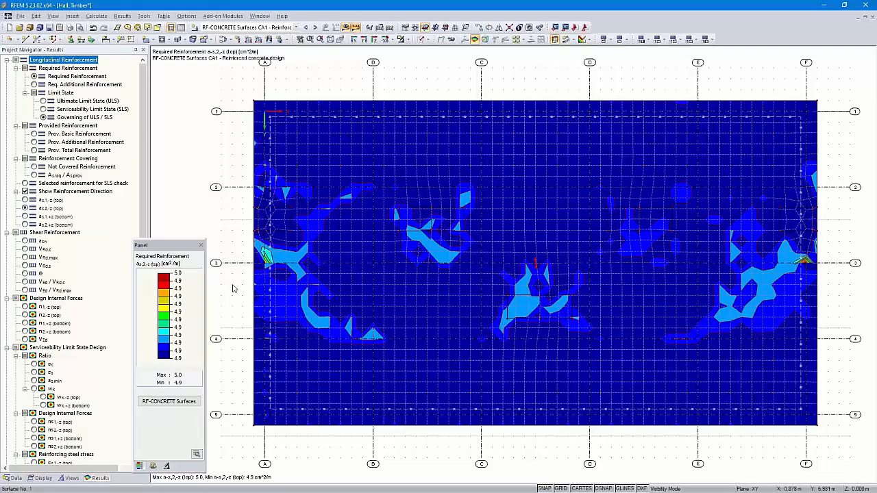
click(26, 216)
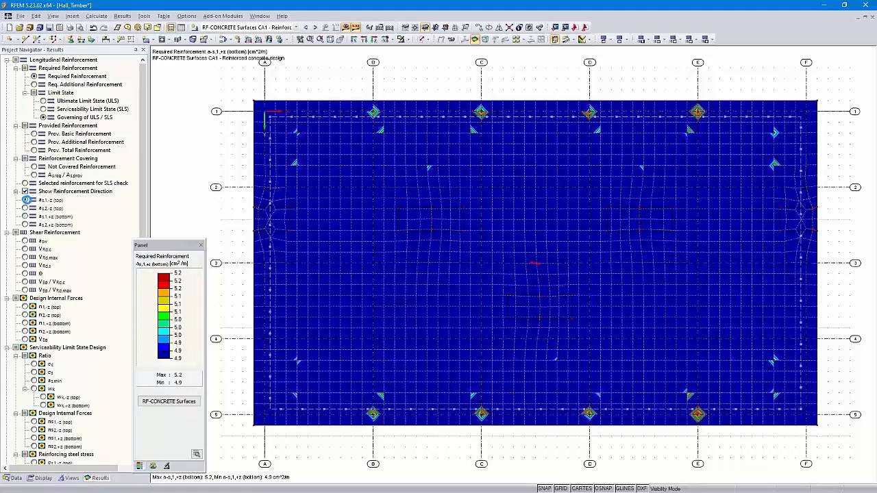
click(26, 200)
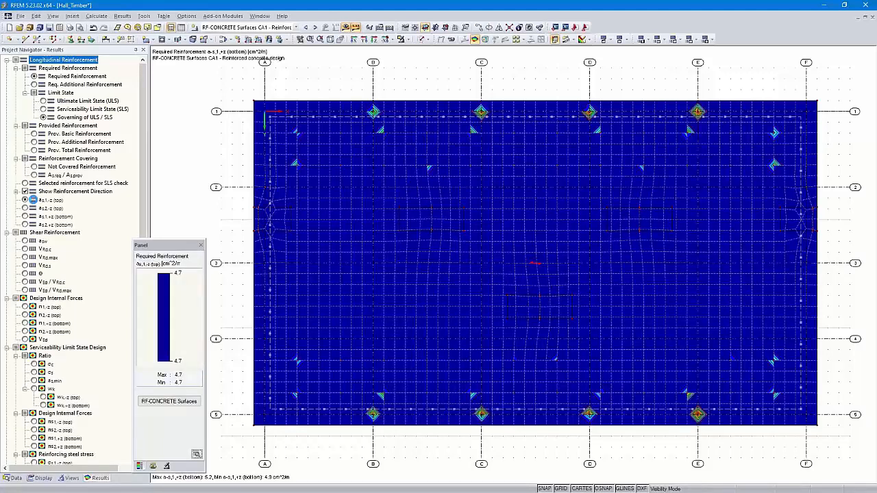
Restrict the required reinforcement to Ultimate Limit State (ULS), check a-s,2,-z (top), and return to a-s,1,-z (top)
click(43, 102)
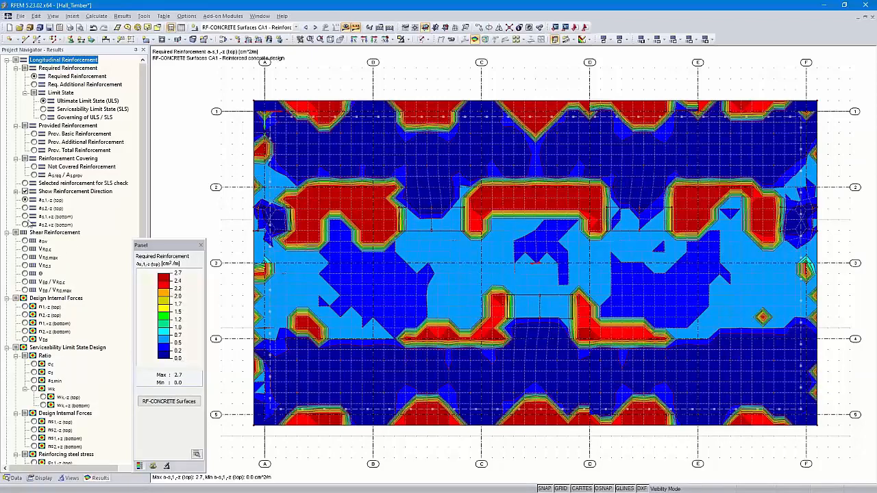
click(25, 209)
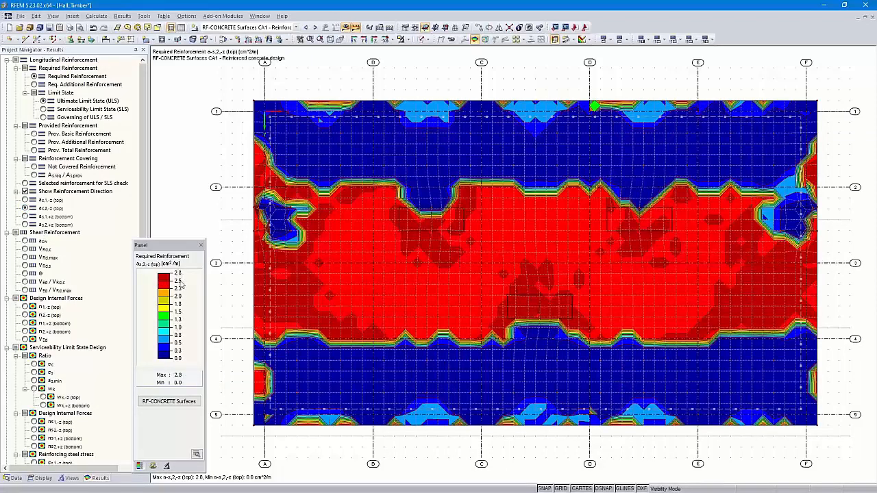
click(26, 200)
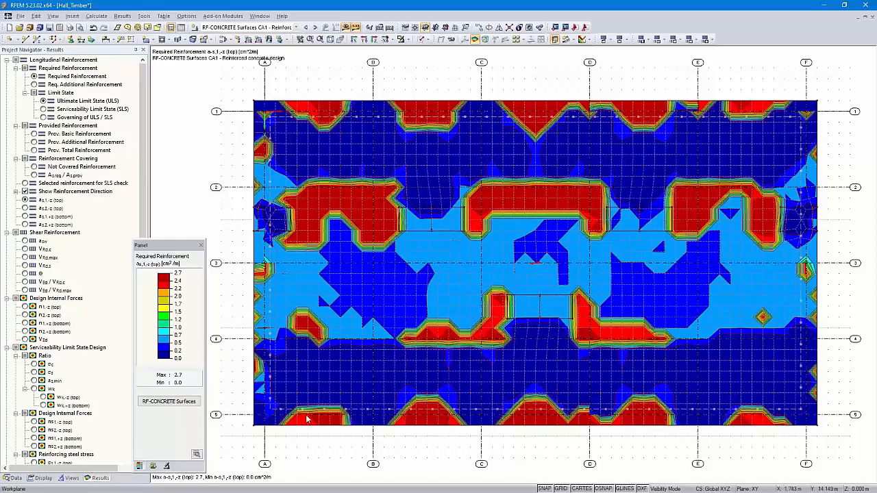
Turn on the values on surfaces and display the slab's reinforcement results as isolines
scroll(59, 377, down, 12)
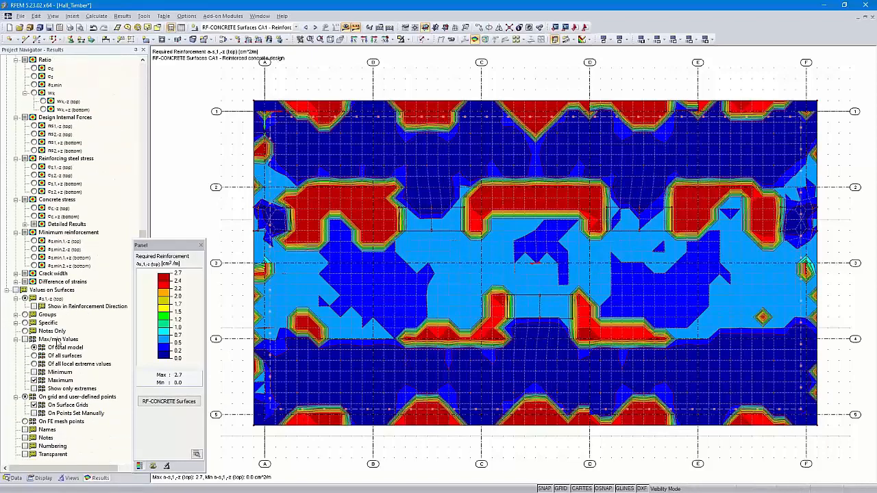
click(24, 291)
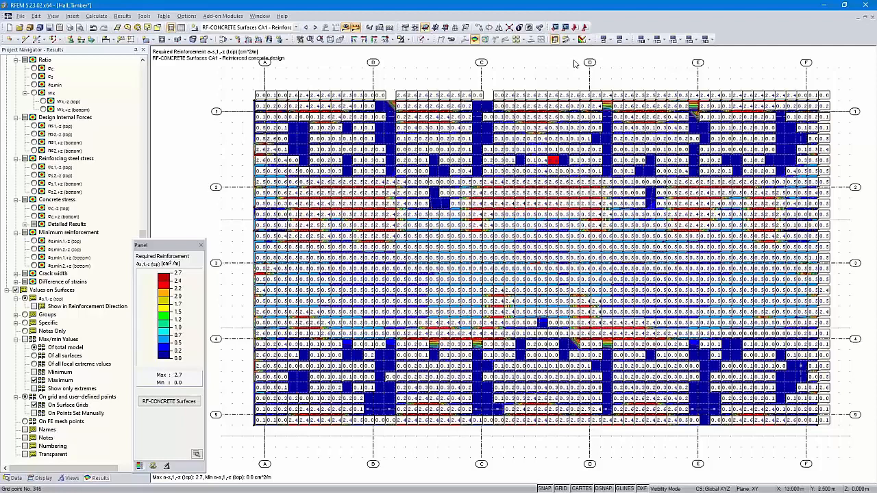
click(589, 40)
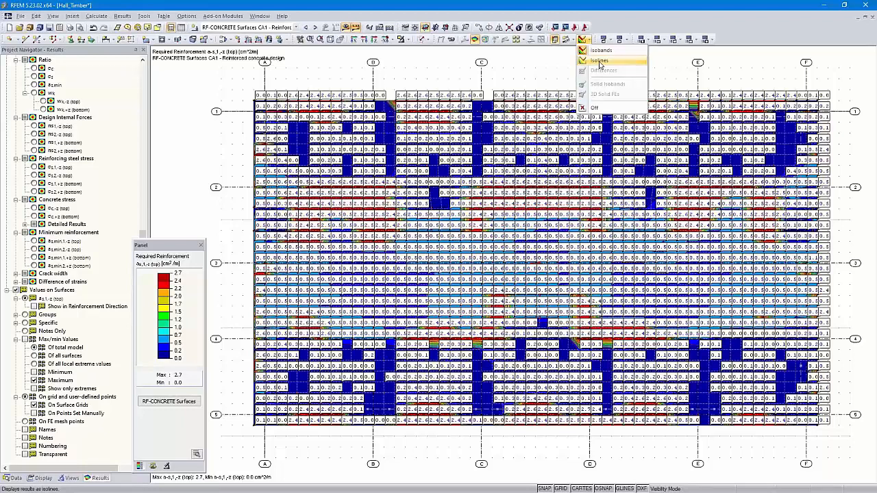
click(599, 61)
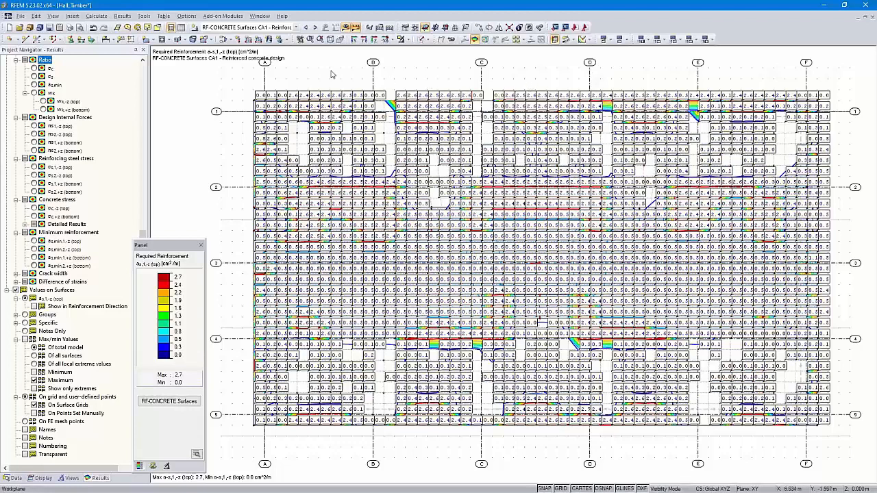
Send the slab reinforcement graphic to printout report PR1 at full page height, rotated by 90°
click(71, 27)
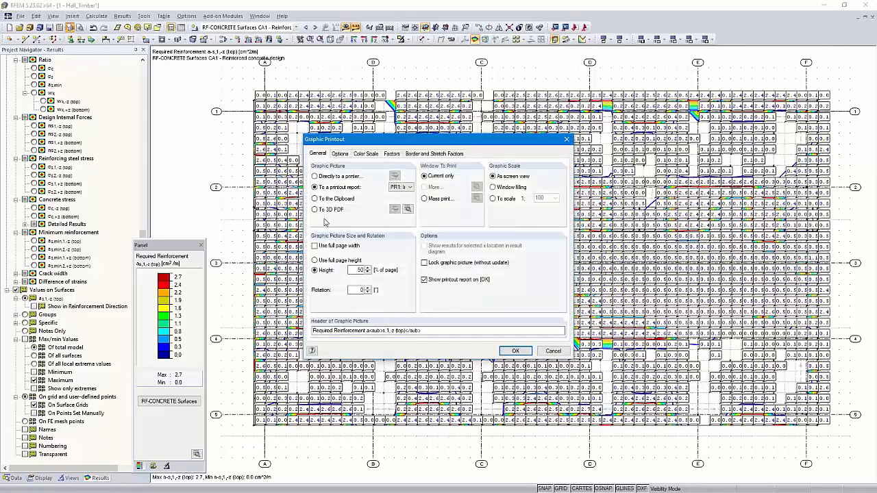
click(316, 261)
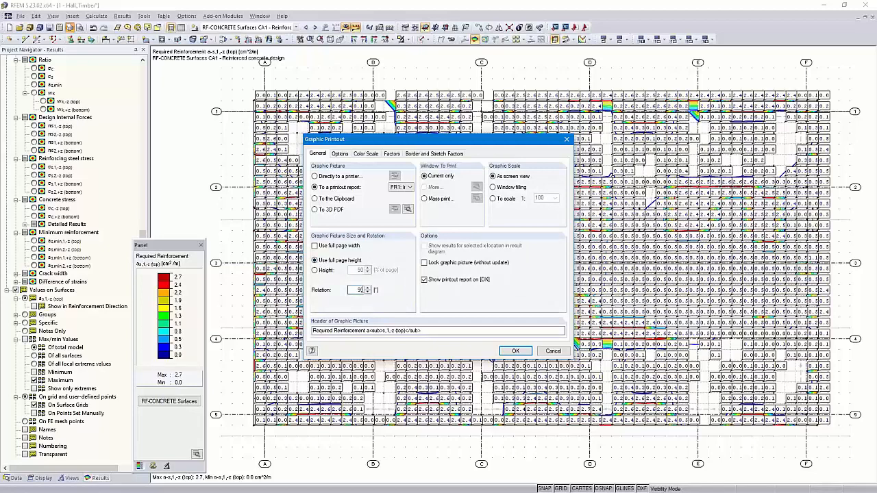
click(513, 350)
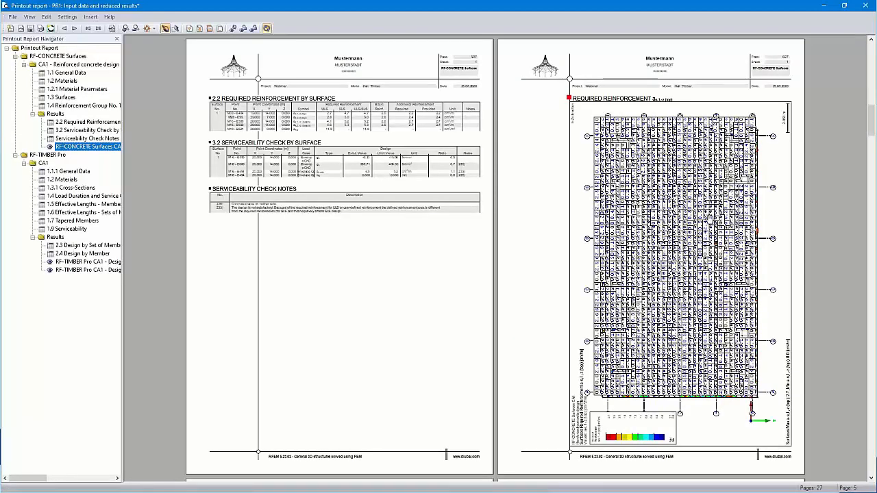
Inspect the slab's required reinforcement graphic in the report and close the report without saving
ctrl+scroll(709, 208, up, 1)
ctrl+scroll(542, 215, up, 1)
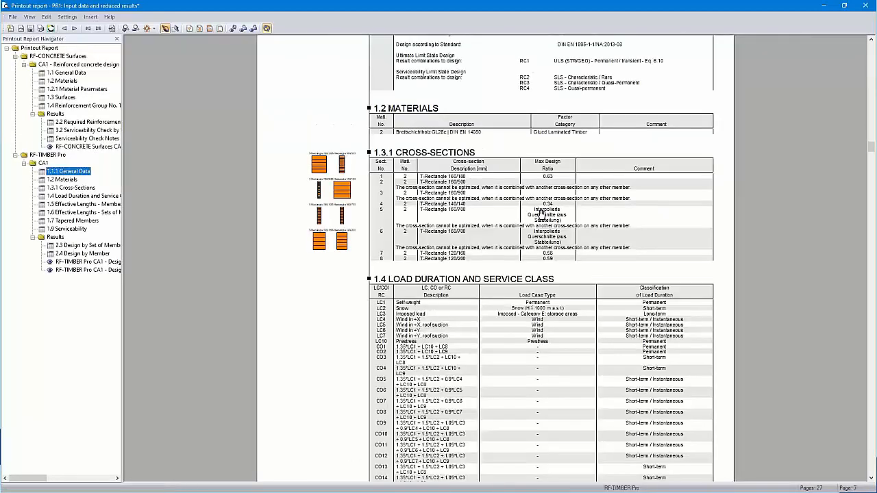
click(91, 147)
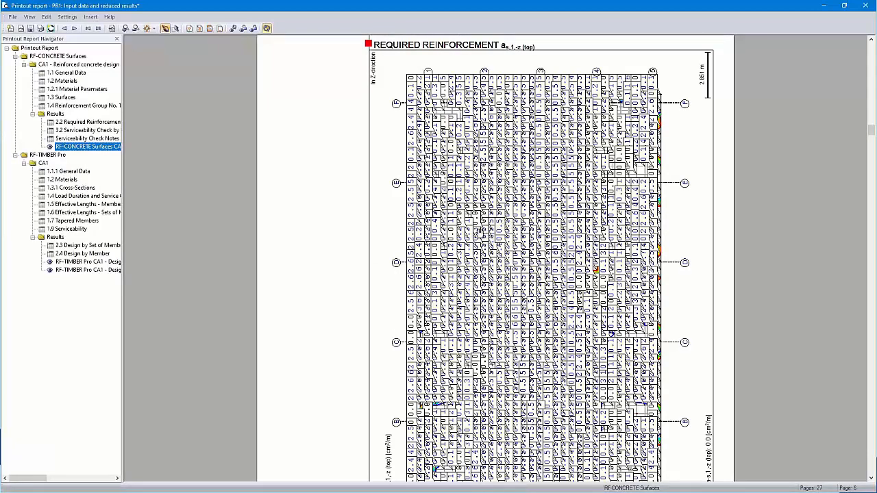
click(871, 5)
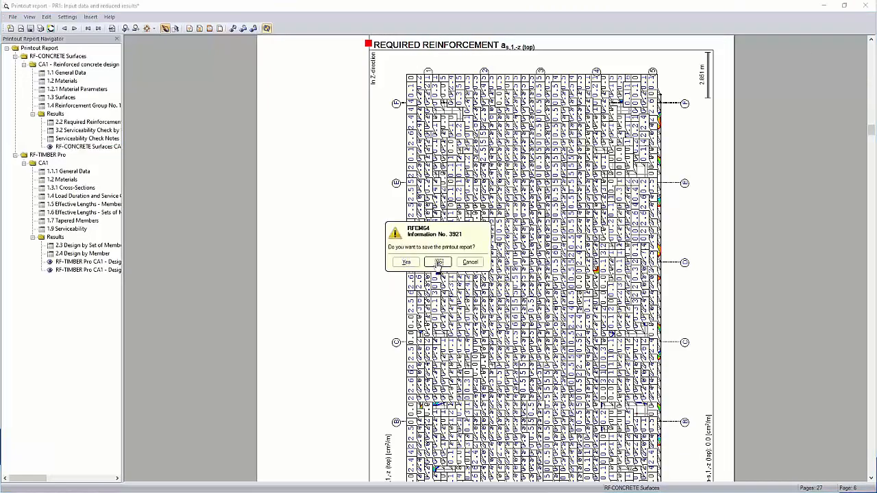
click(438, 262)
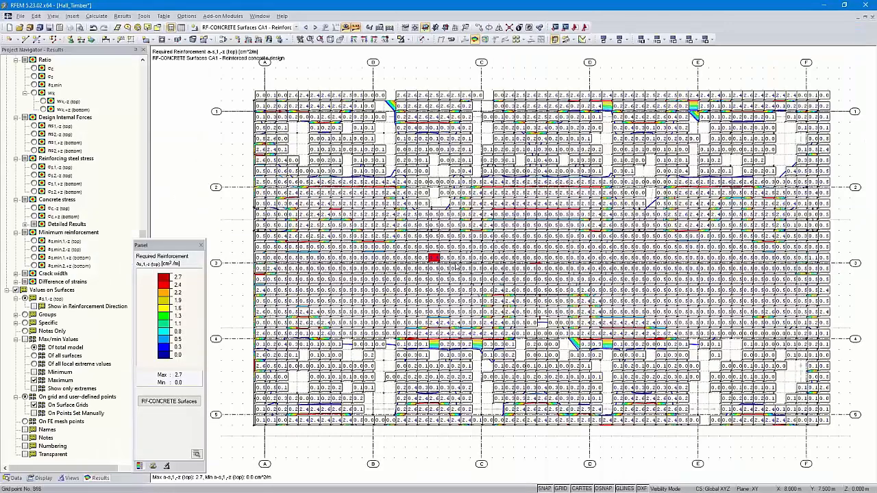
Open the display properties of the result values on surfaces and set the printout report's positive value text color to black
right_click(534, 250)
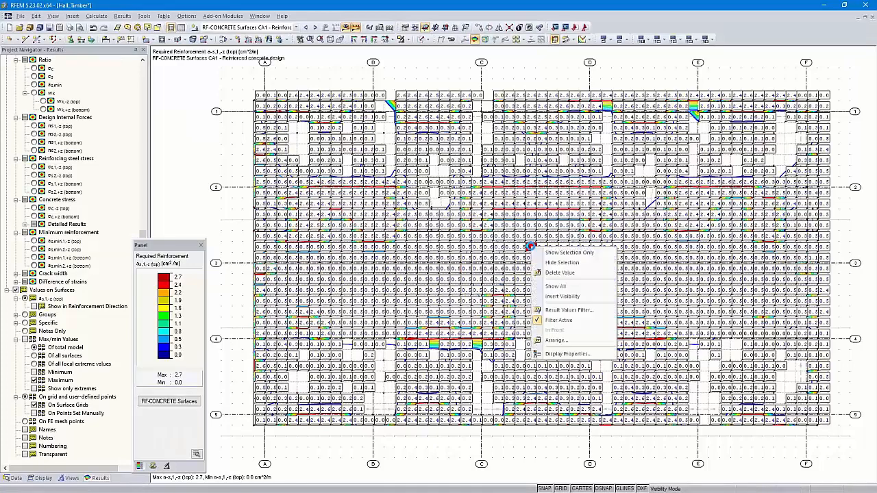
click(560, 357)
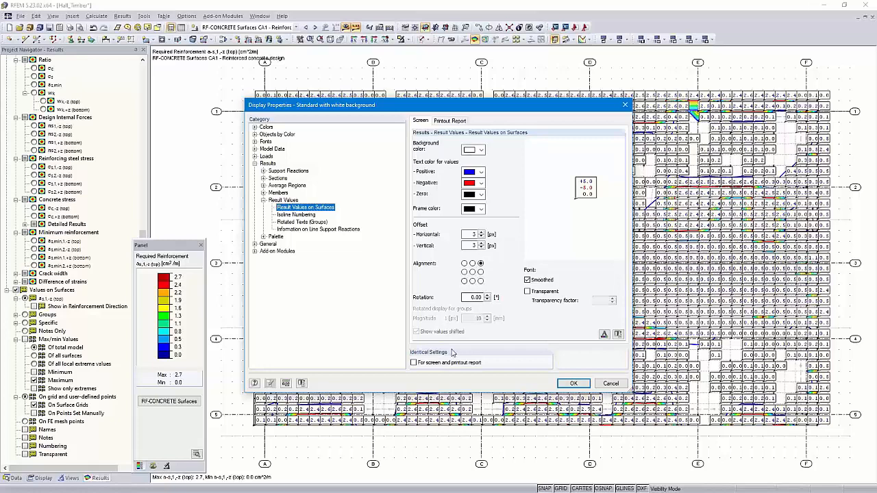
click(457, 123)
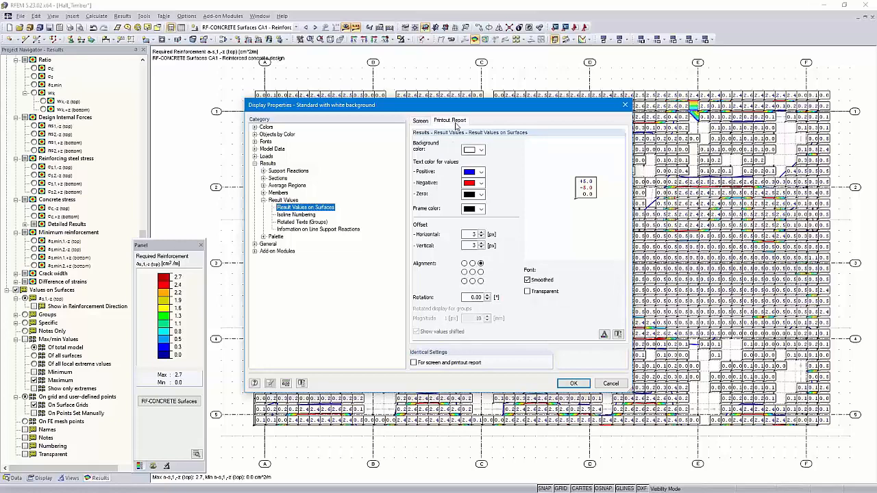
click(421, 121)
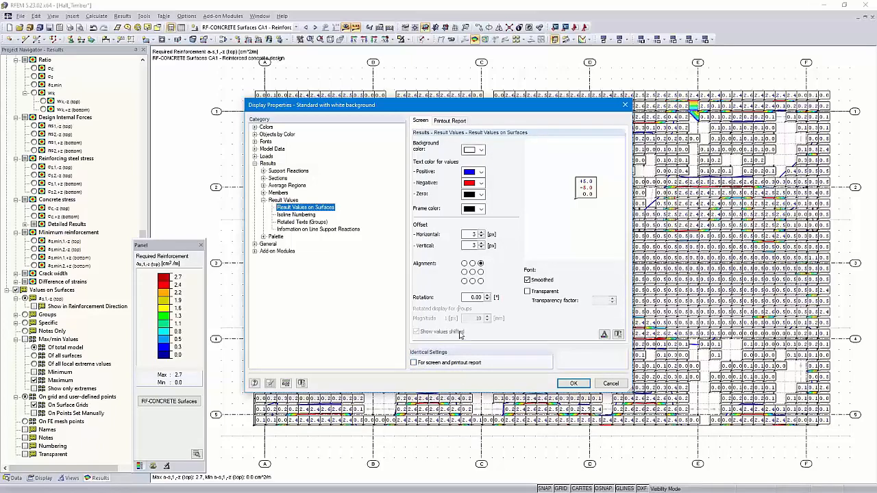
click(447, 120)
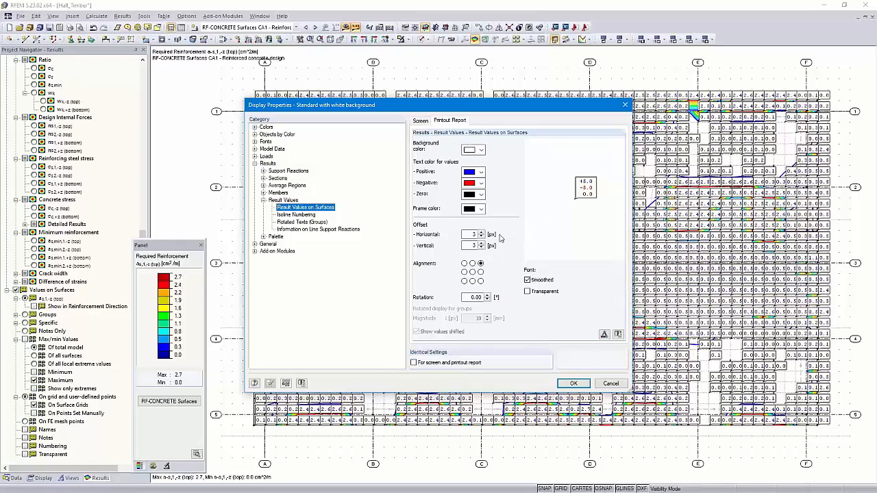
click(482, 172)
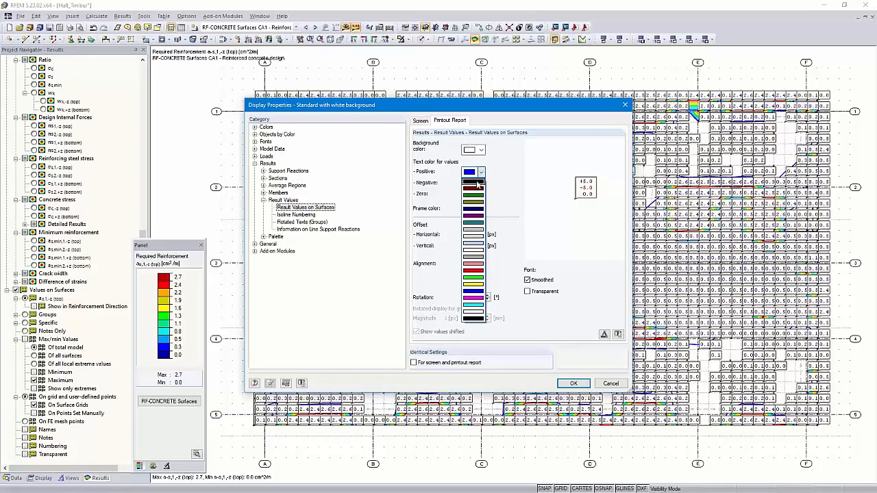
click(478, 183)
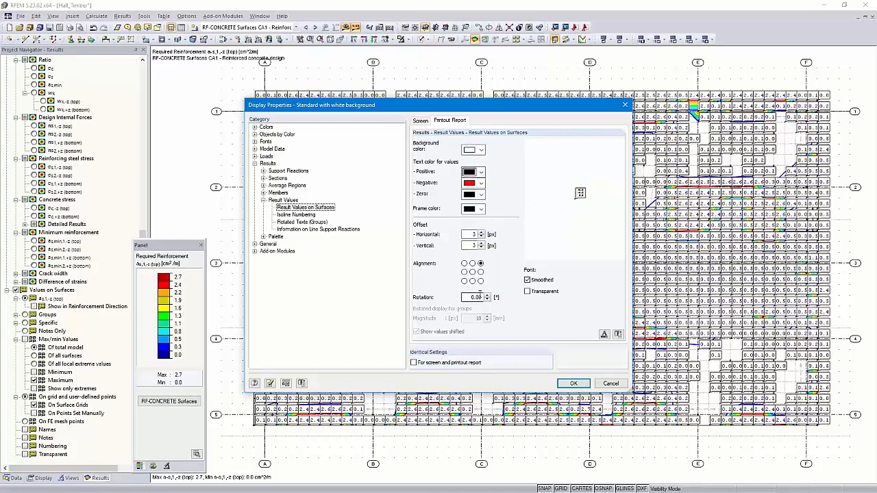
Set the horizontal and vertical offsets of the printed surface values to 0 px and align the values to the center
drag(470, 235, 481, 236)
text(0)
key(Tab)
text(0)
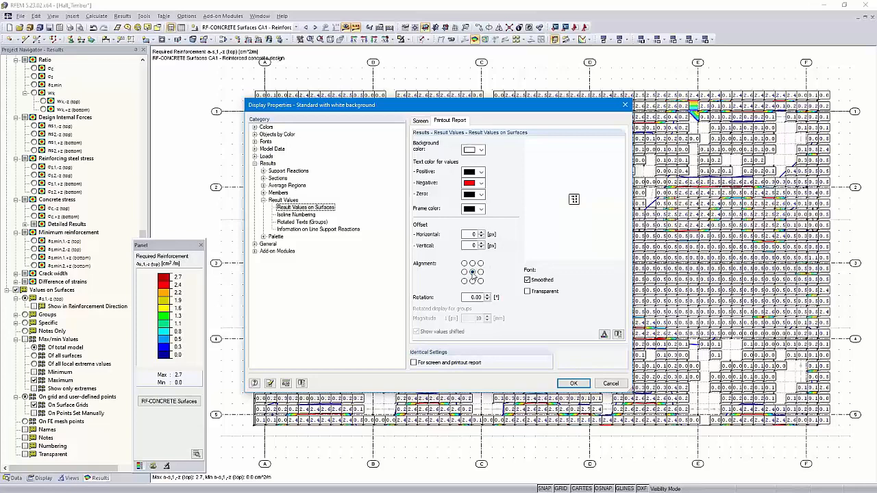
Set the font size of the printout report's surface values to 4 and apply the display properties
click(604, 334)
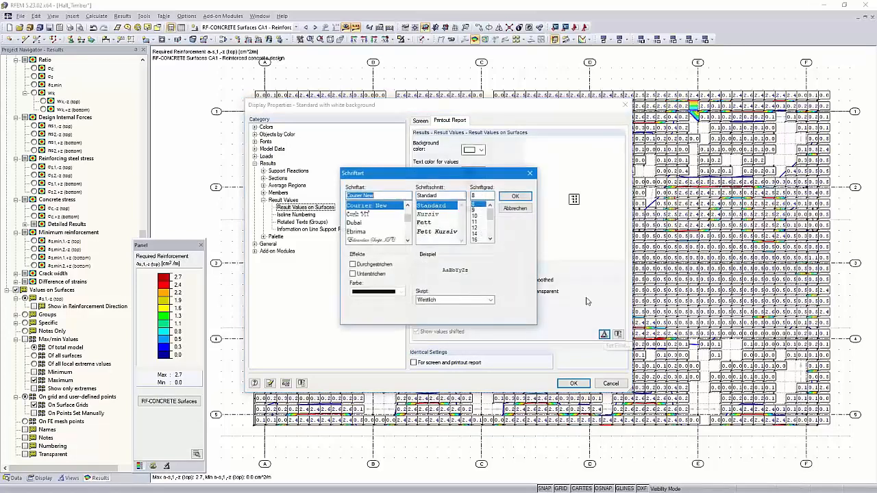
double_click(480, 195)
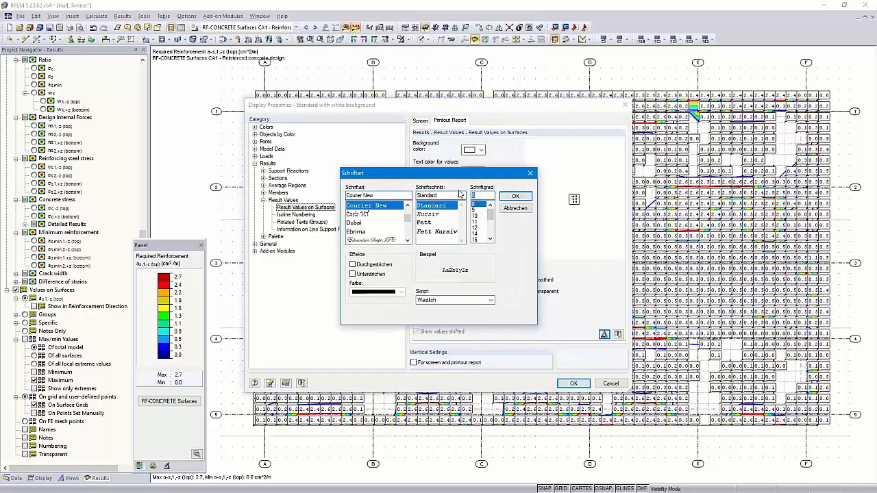
text(4)
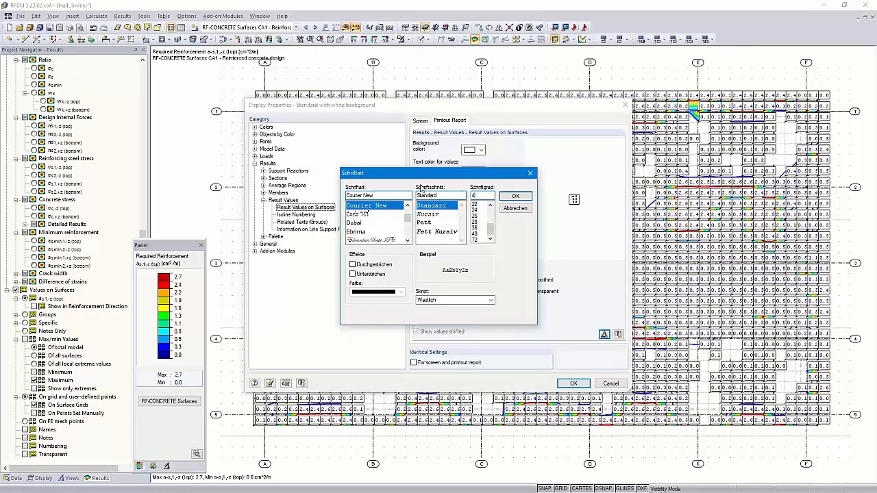
click(512, 197)
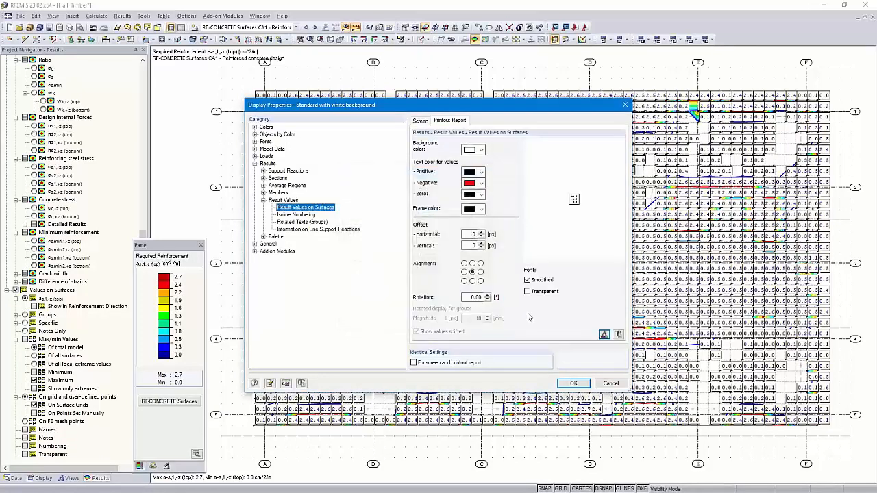
click(573, 385)
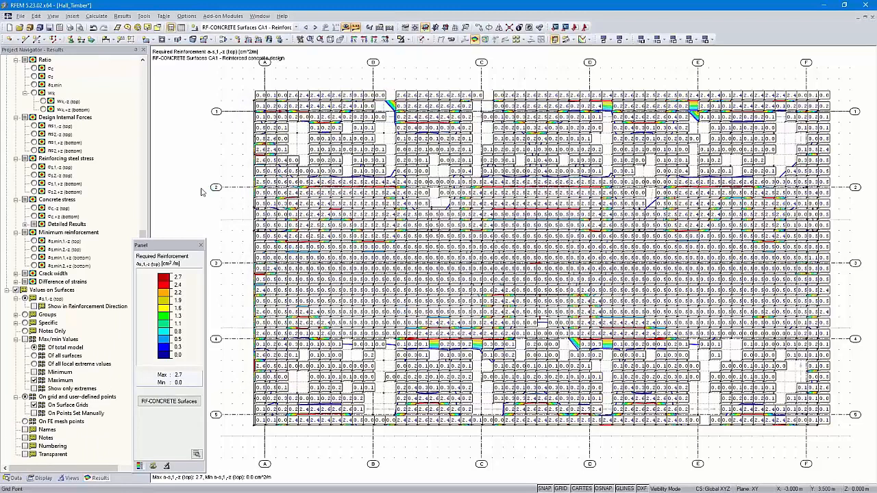
Print the slab reinforcement graphic to report PR1 to check the readability of its values, and close the report without saving
click(70, 27)
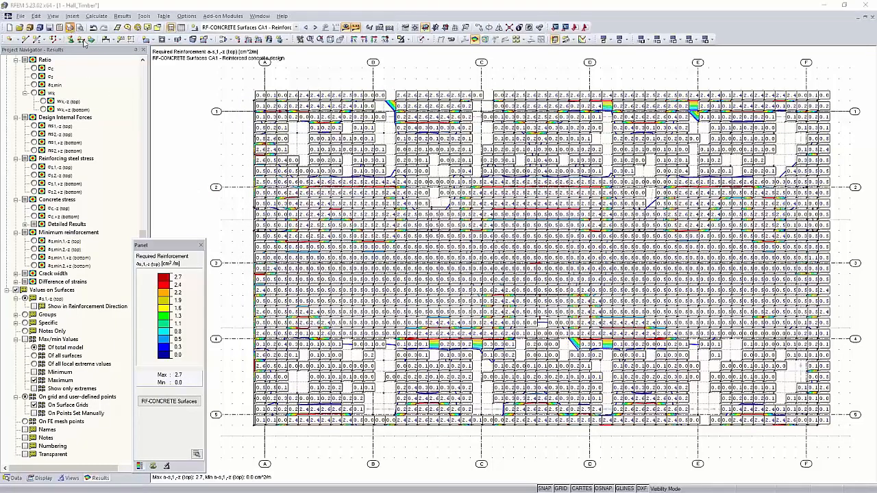
click(513, 351)
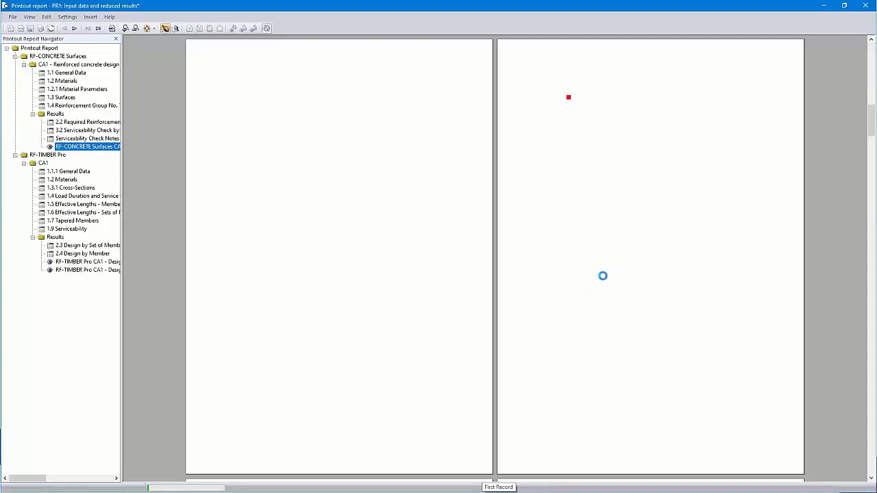
scroll(704, 165, up, 2)
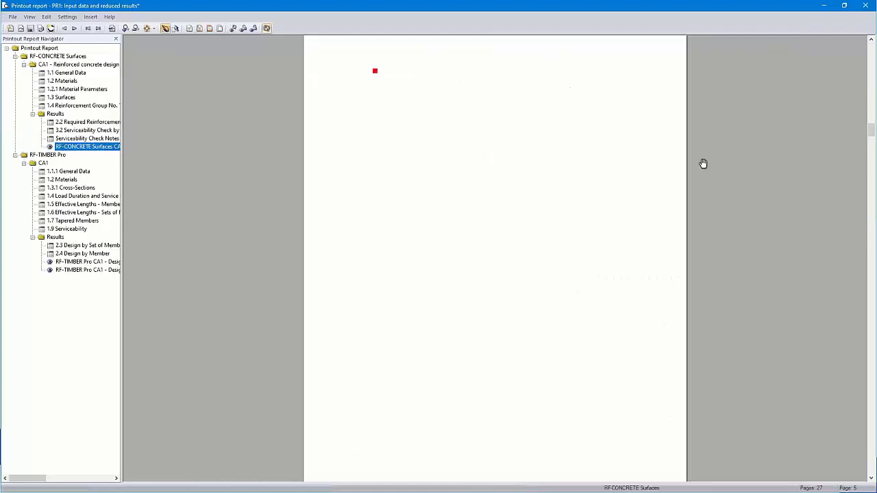
scroll(516, 178, up, 1)
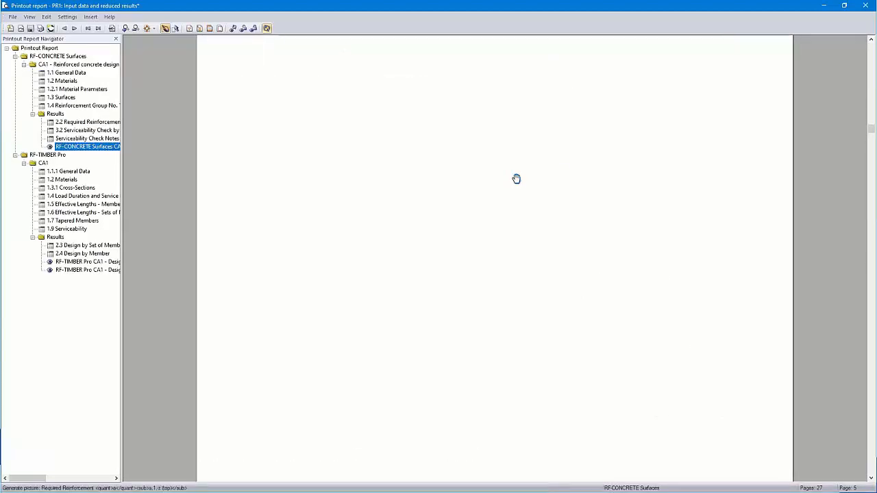
scroll(468, 213, up, 1)
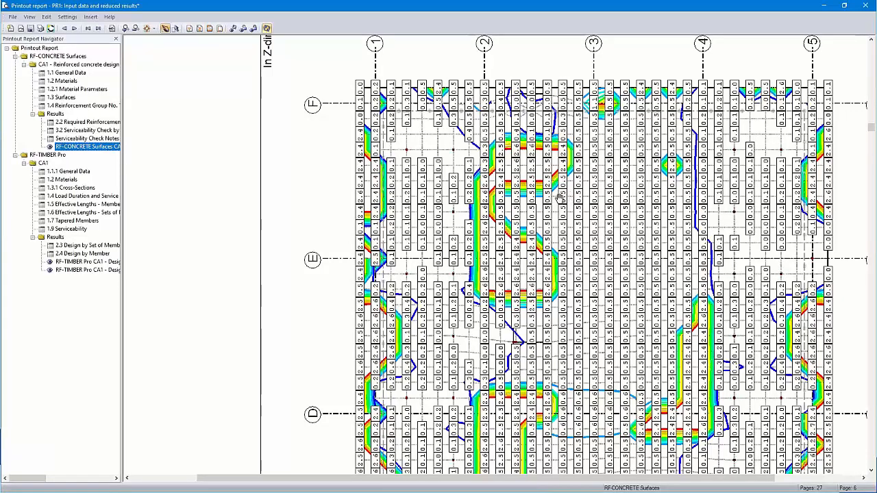
scroll(596, 226, up, 2)
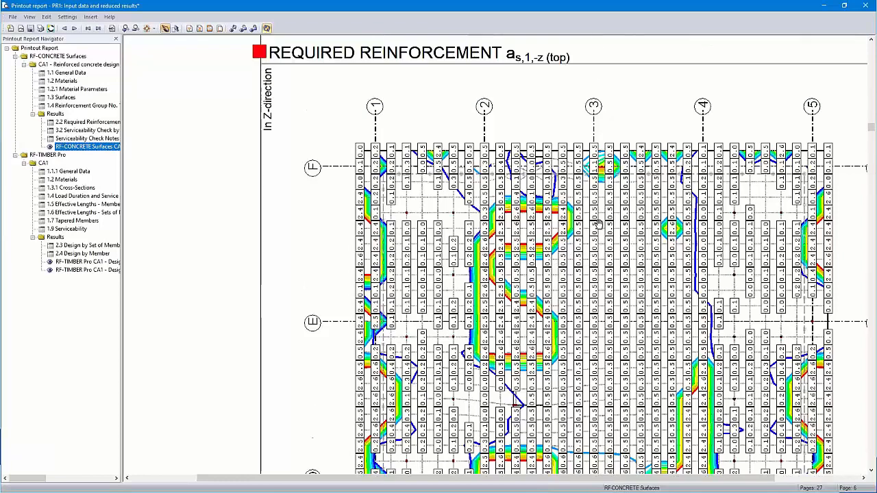
scroll(597, 224, down, 10)
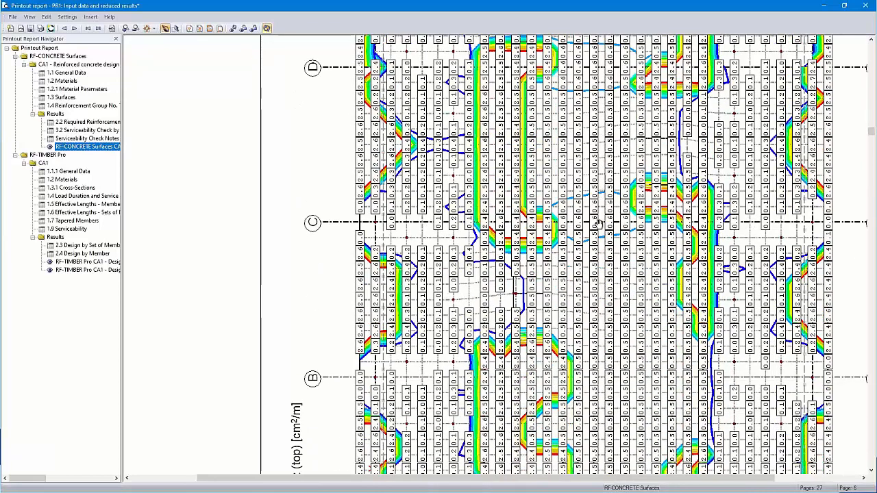
click(866, 7)
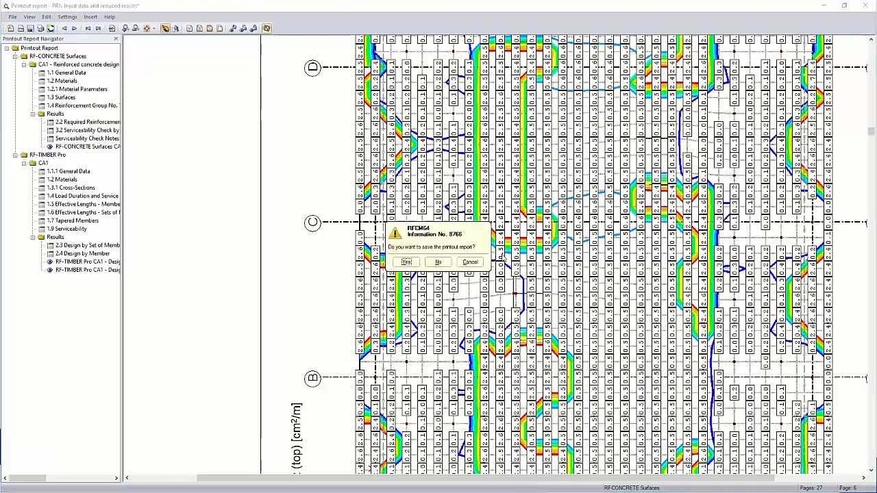
click(436, 263)
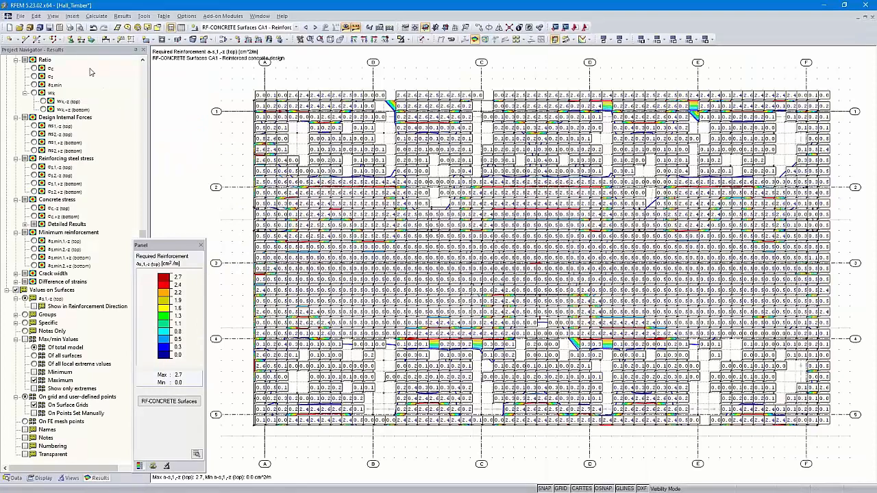
Switch the graphic printout to mass print and open its result selection
scroll(66, 141, up, 12)
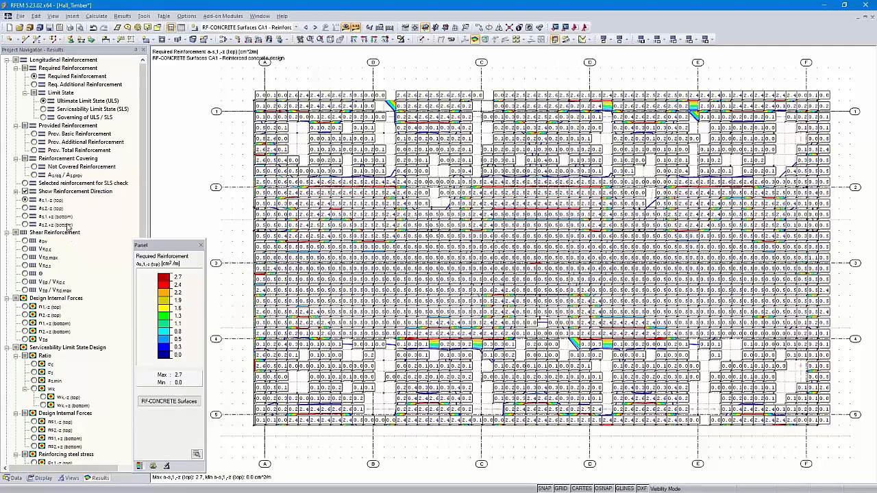
click(69, 27)
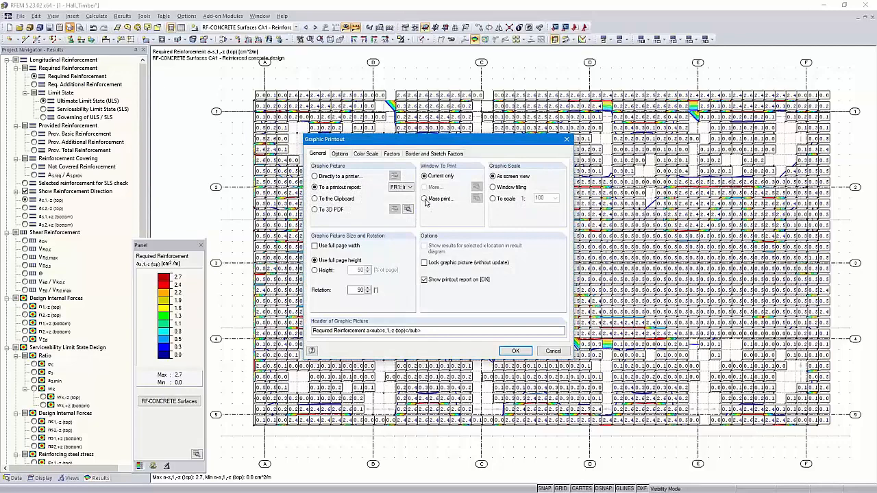
click(426, 199)
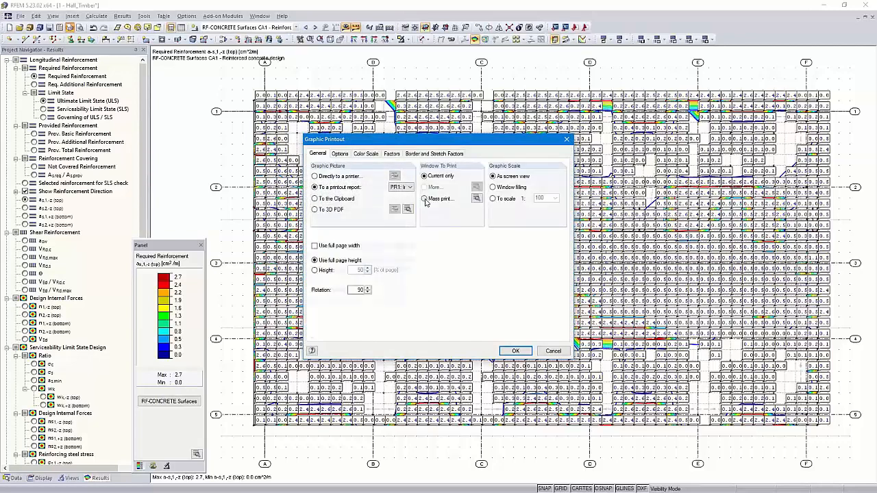
click(478, 199)
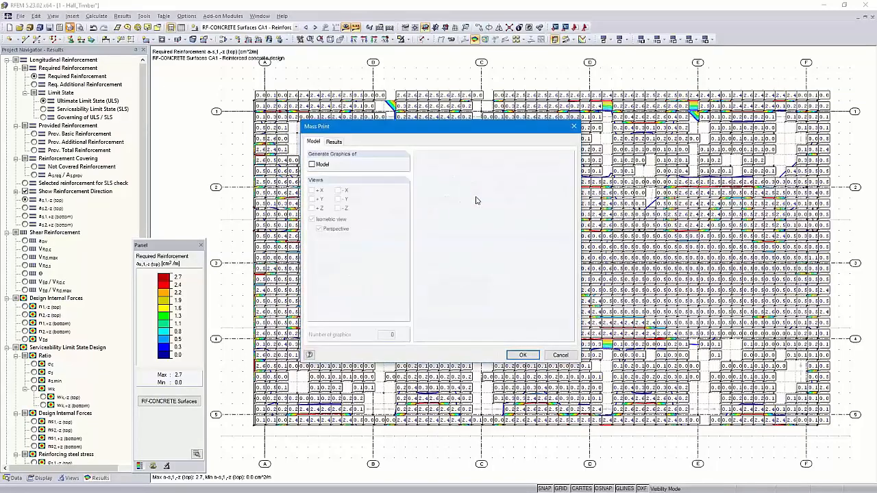
click(335, 143)
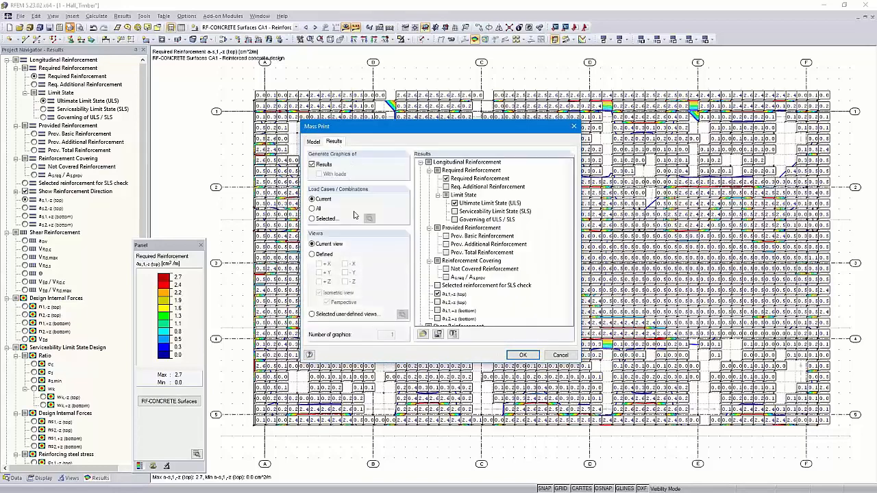
Limit the mass print to selected load cases and choose CA1 RF-CONCRETE Surfaces for display
click(313, 219)
click(369, 218)
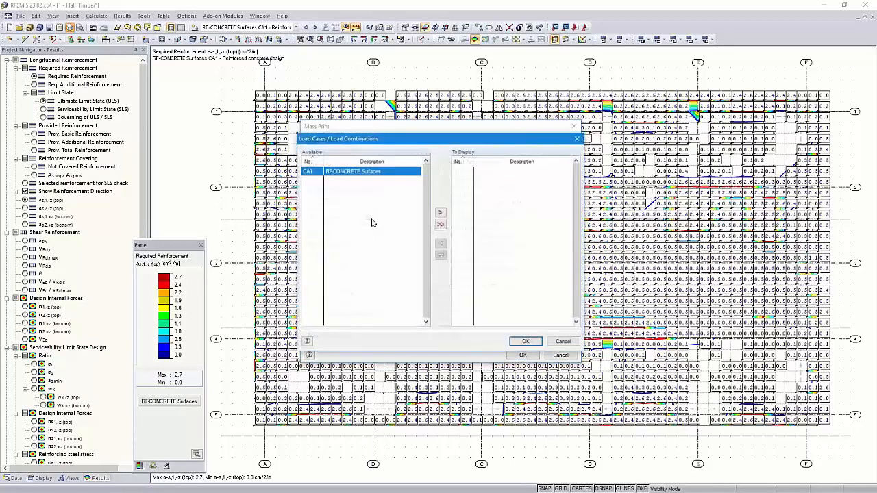
double_click(350, 174)
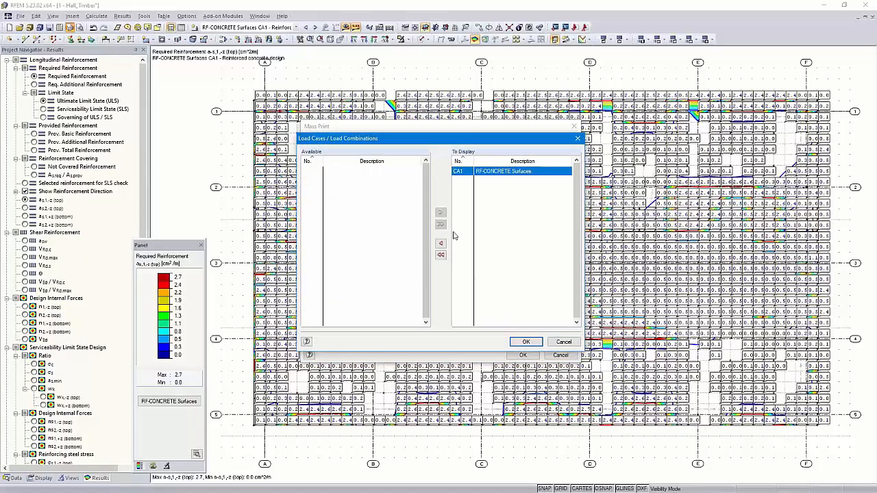
click(525, 341)
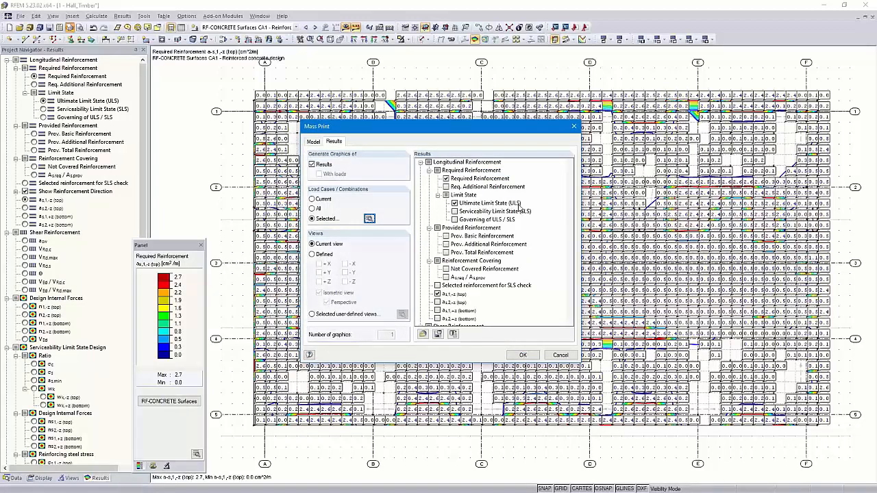
Add a-s,2,-z (top), a-s,1,+z (bottom) and a-s,2,+z (bottom) to the mass print and generate the graphics in printout report PR1
scroll(463, 279, down, 1)
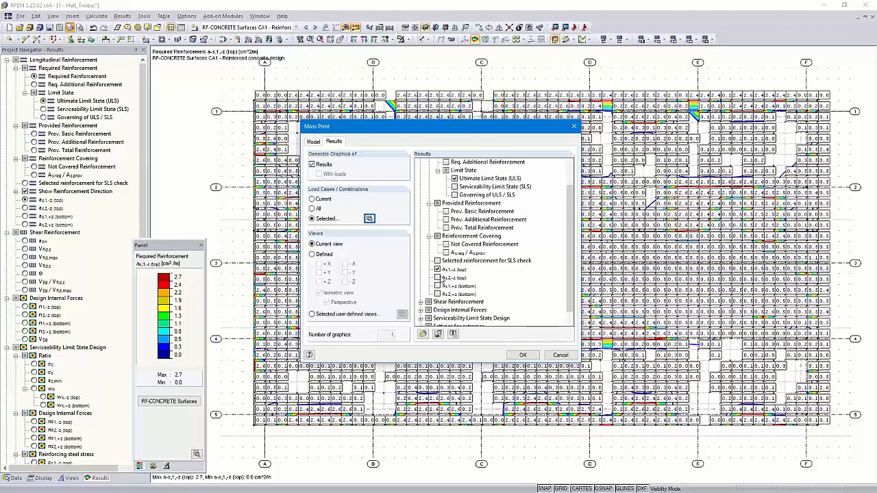
click(438, 277)
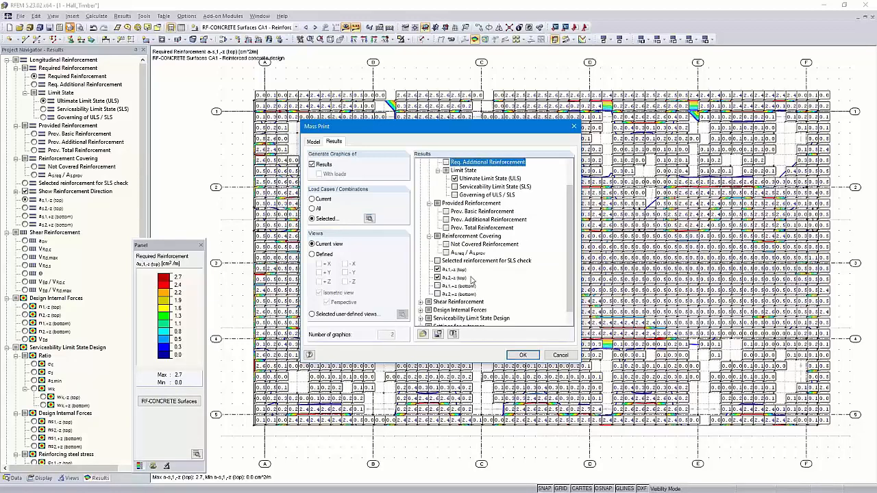
click(438, 294)
scroll(482, 282, down, 1)
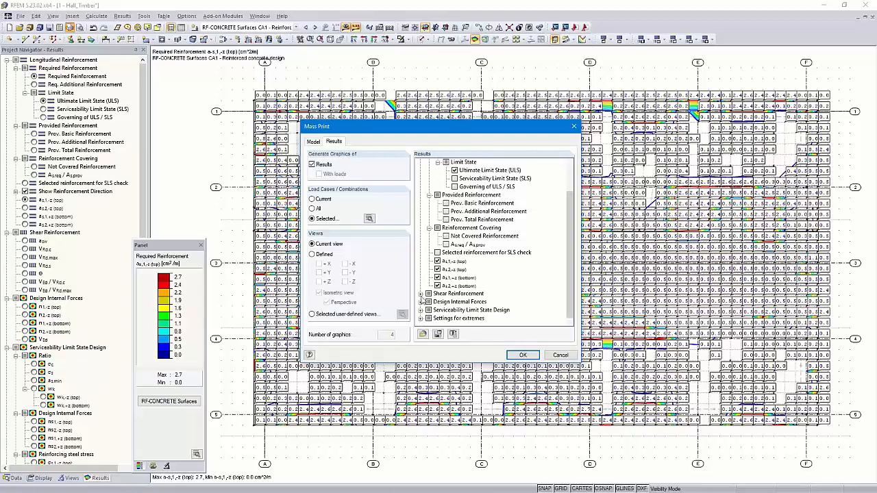
click(421, 294)
click(420, 261)
click(522, 355)
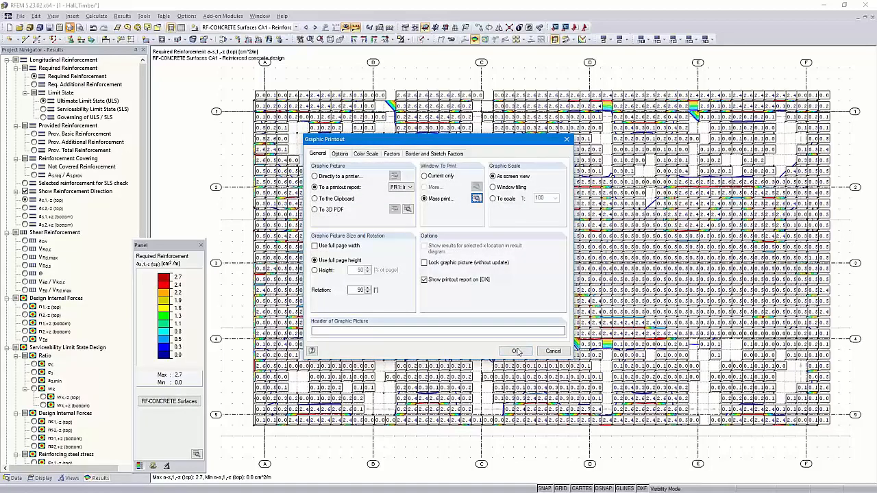
click(515, 352)
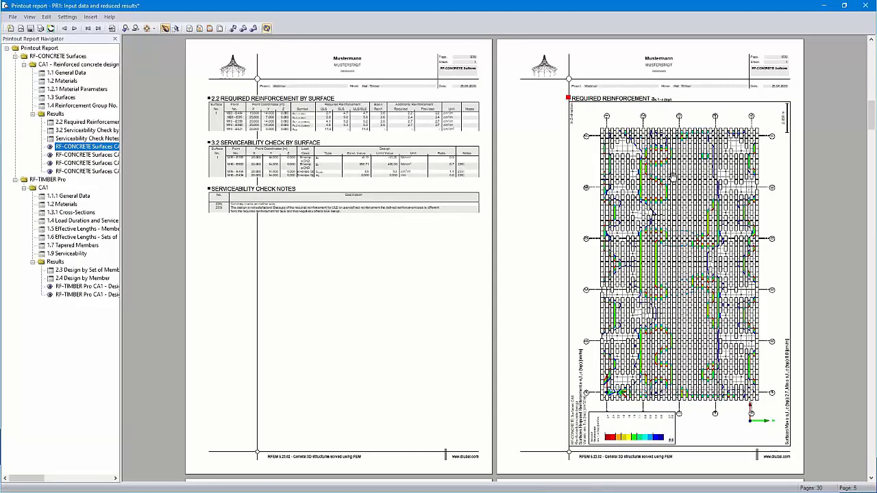
Examine the mass-printed required reinforcement graphics for both directions on the top and bottom sides in the report
ctrl+scroll(672, 176, up, 1)
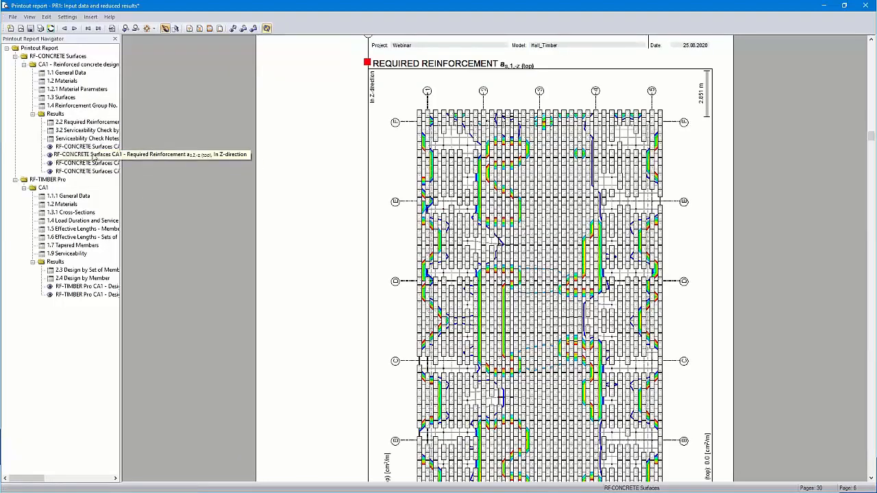
click(93, 157)
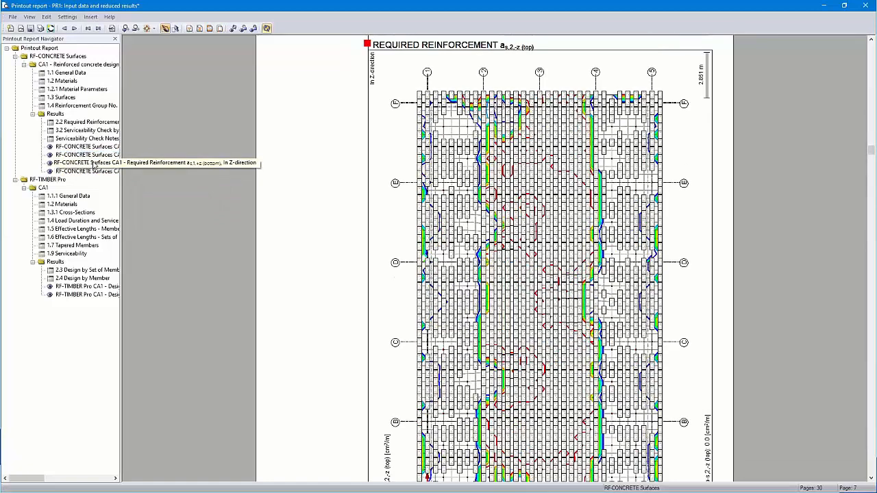
click(93, 166)
click(93, 173)
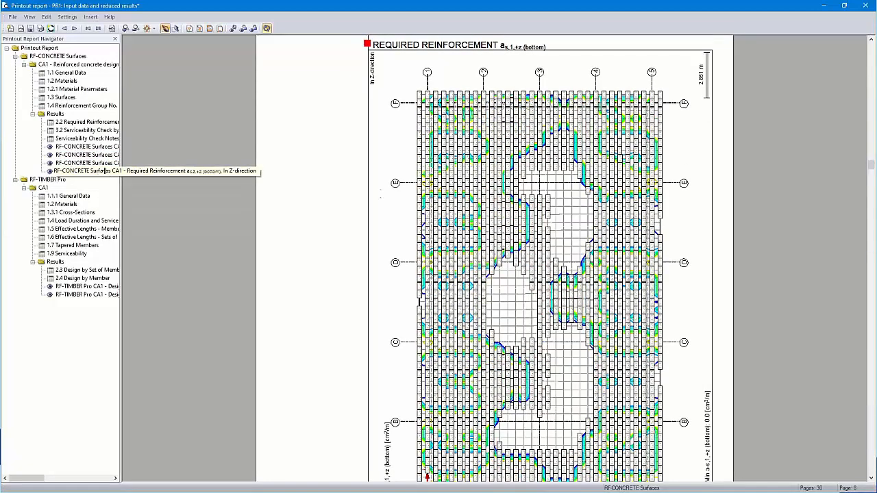
scroll(506, 155, up, 1)
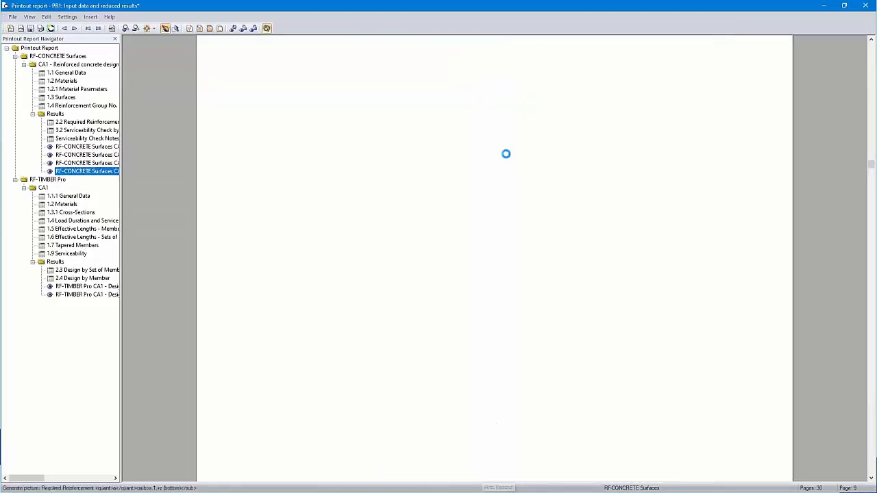
scroll(506, 154, up, 1)
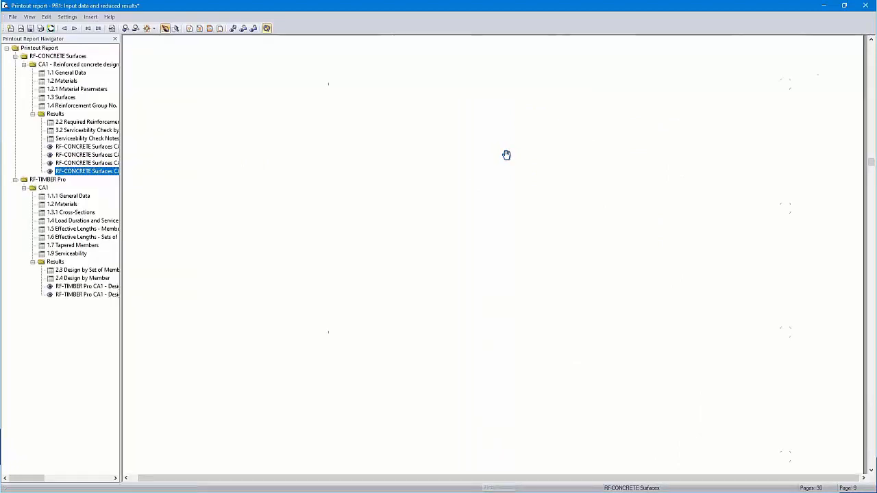
click(148, 29)
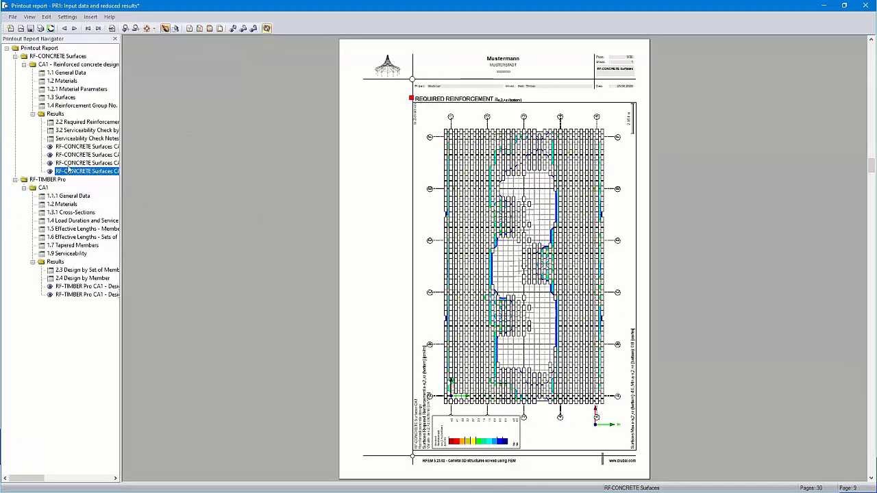
Add a "Design notes:" heading with empty list lines to the additional explanation of the RF-TIMBER Pro 1.1.1 General Data chapter
click(69, 196)
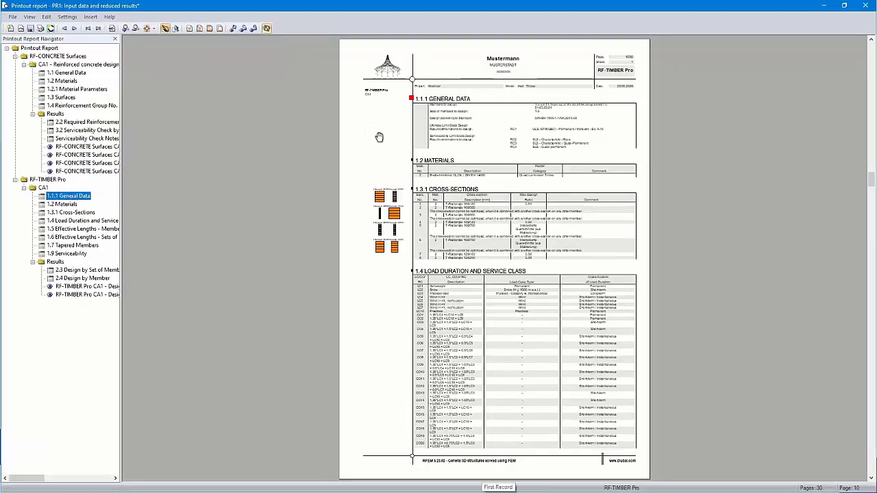
ctrl+scroll(381, 142, up, 1)
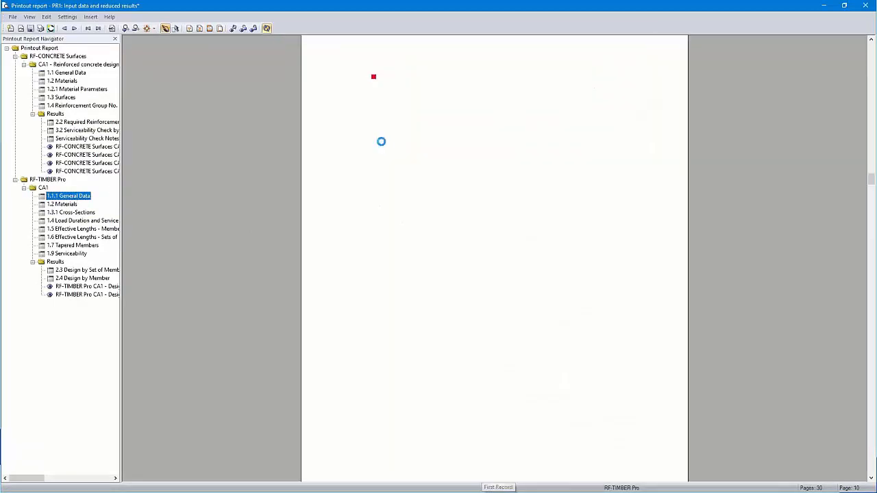
ctrl+scroll(381, 142, up, 1)
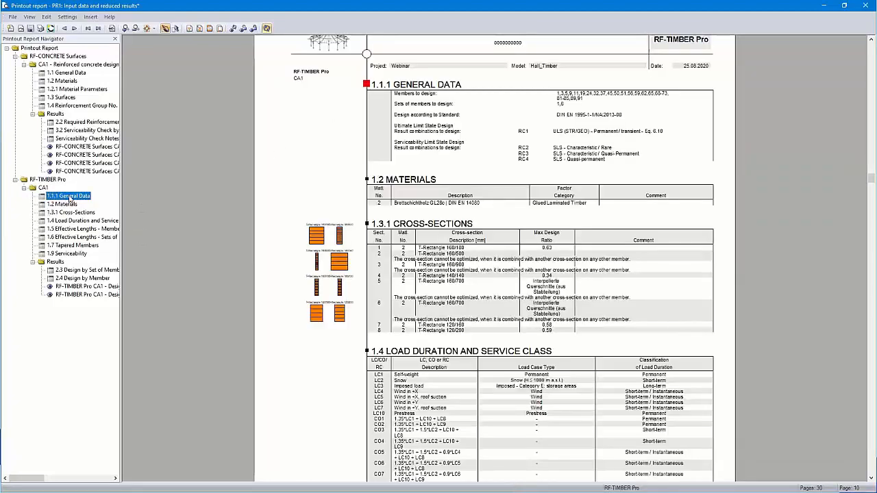
right_click(70, 199)
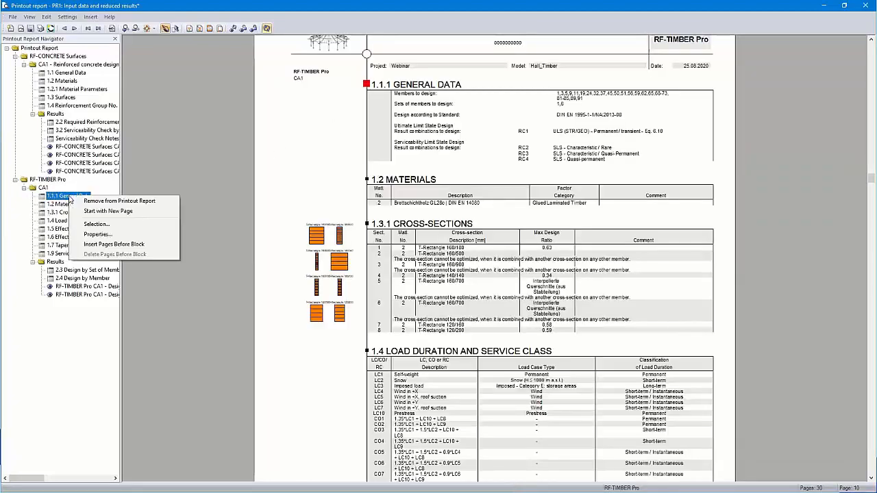
click(103, 236)
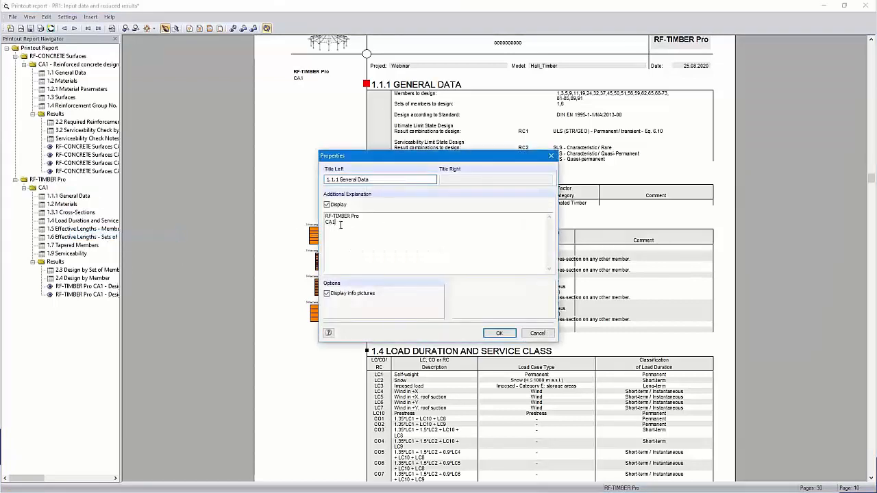
key(Return)
text(Design notes:)
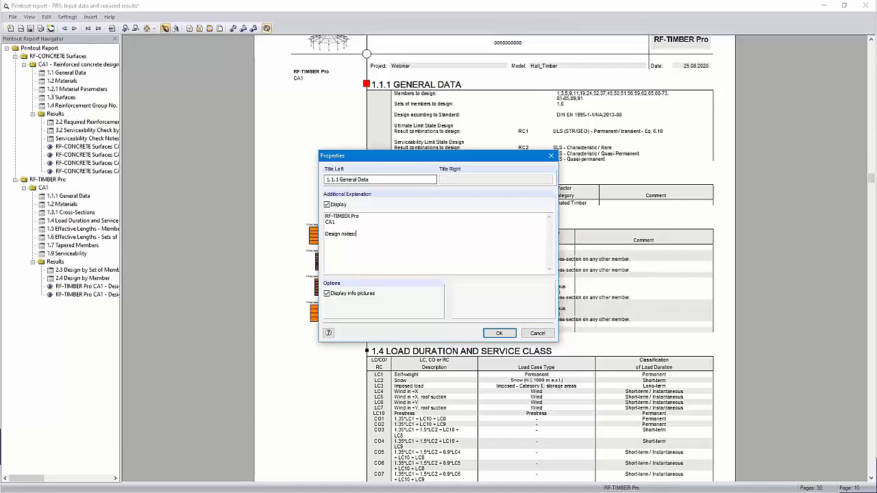
key(Return)
key(Return)
click(500, 333)
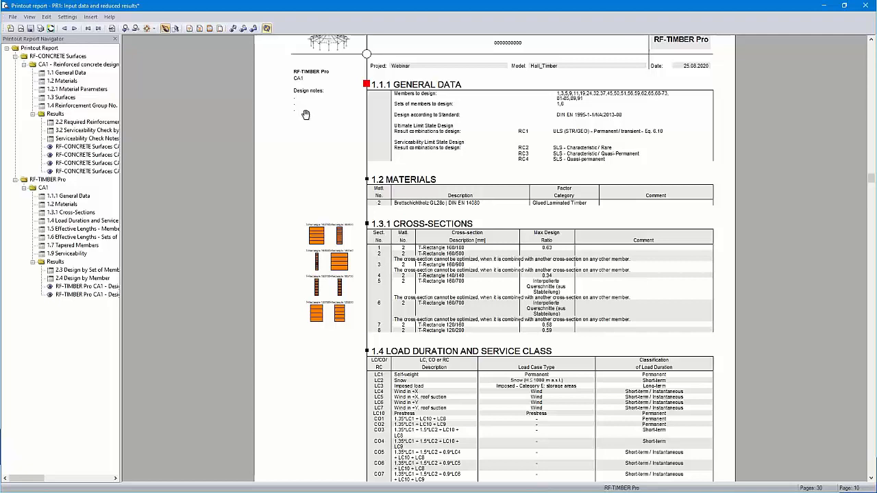
Load the header 2 - Dlubal from the header library into the printout report header settings
scroll(492, 302, up, 2)
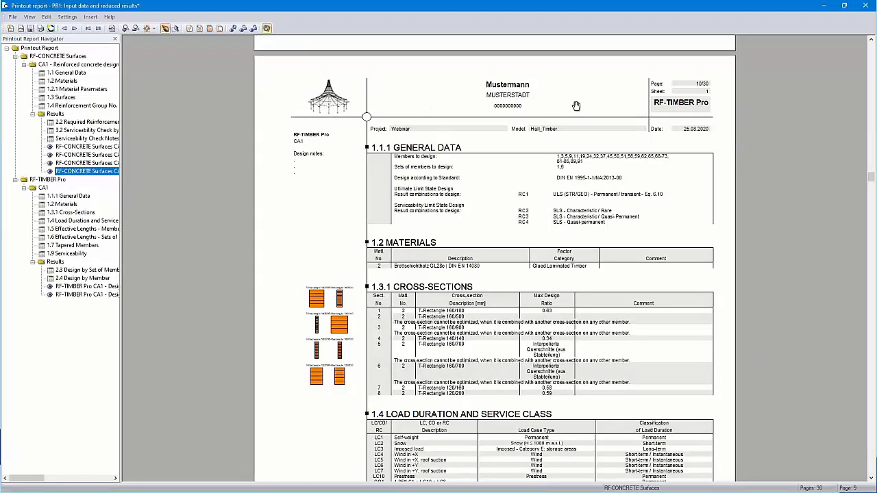
click(210, 29)
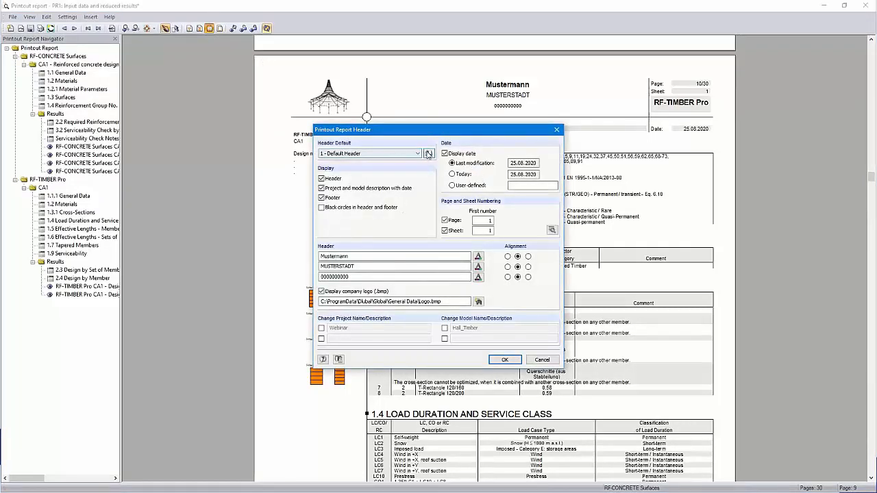
click(429, 154)
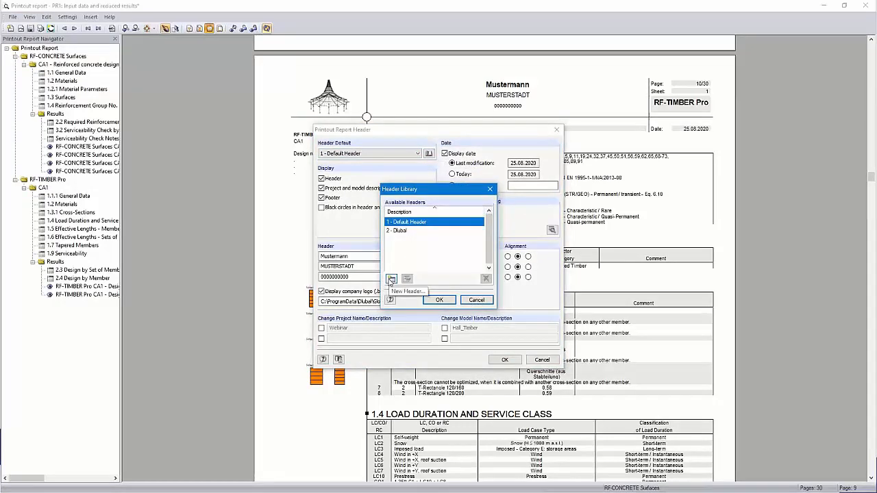
click(401, 231)
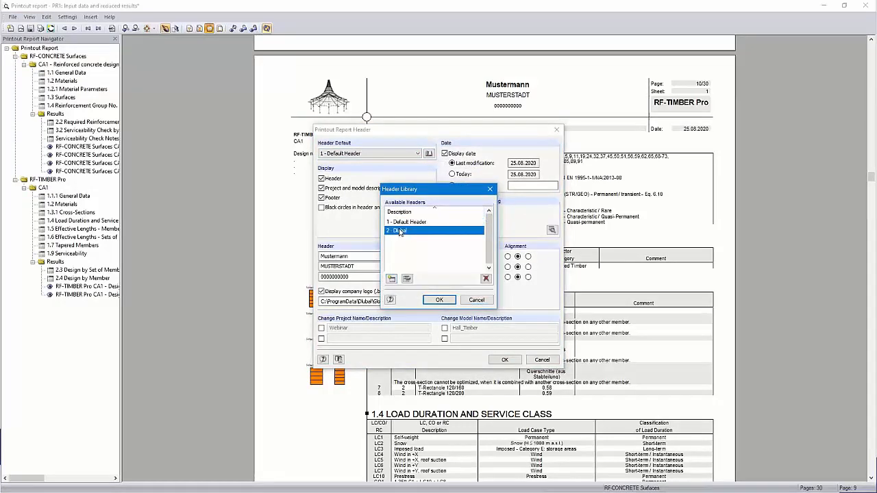
click(436, 300)
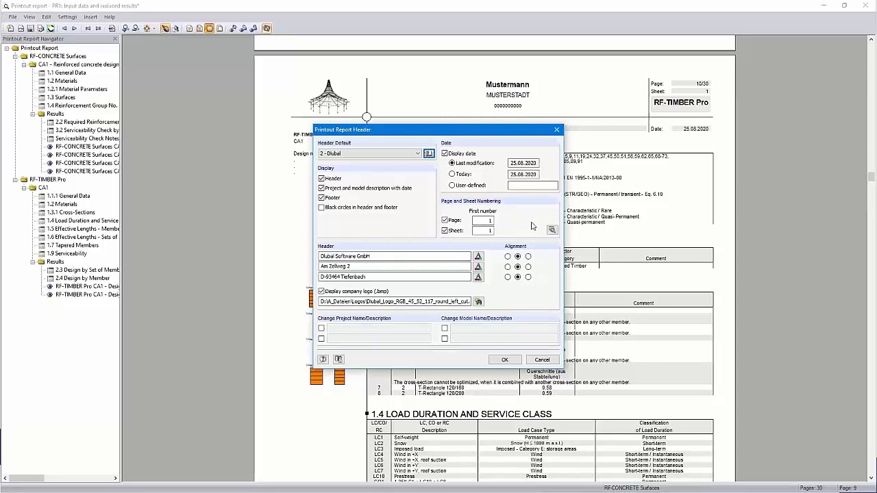
Try the page number prefix in the page and sheet numbering, switch it off again, and apply the report header
click(552, 231)
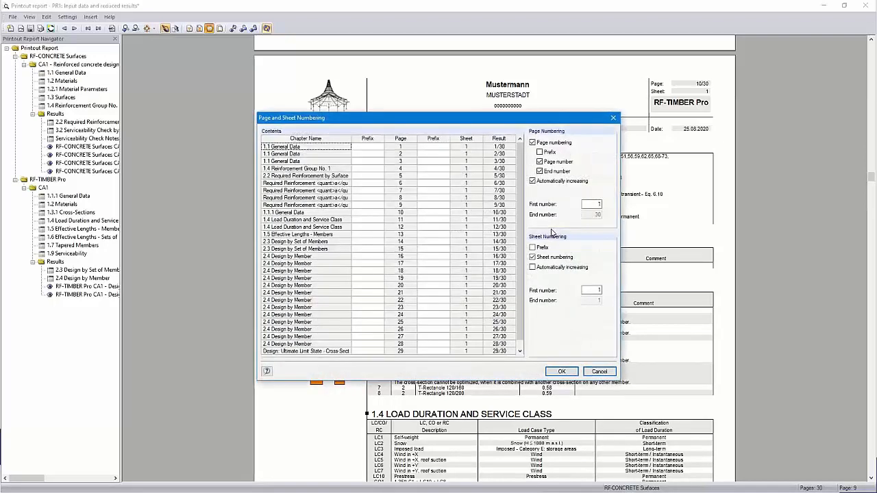
click(540, 152)
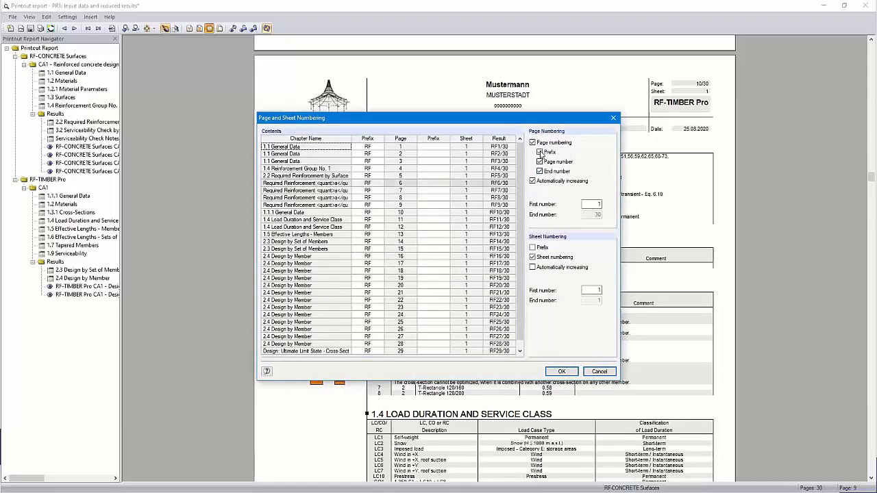
click(540, 152)
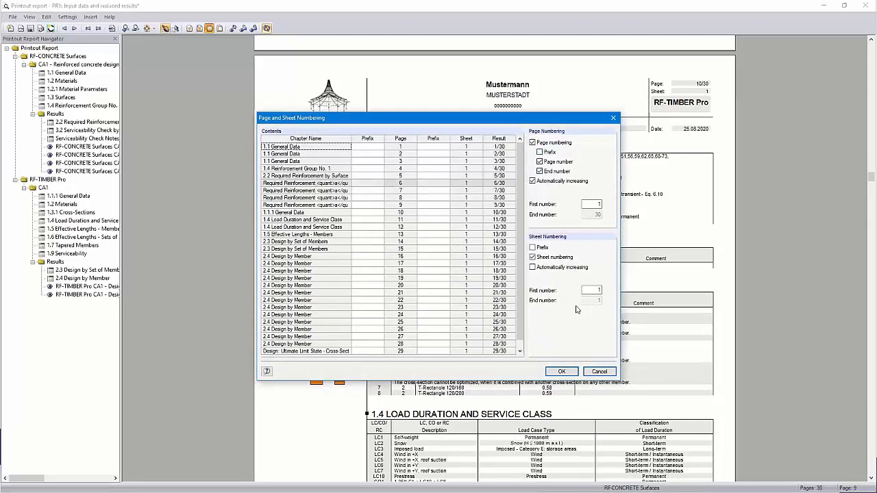
click(562, 372)
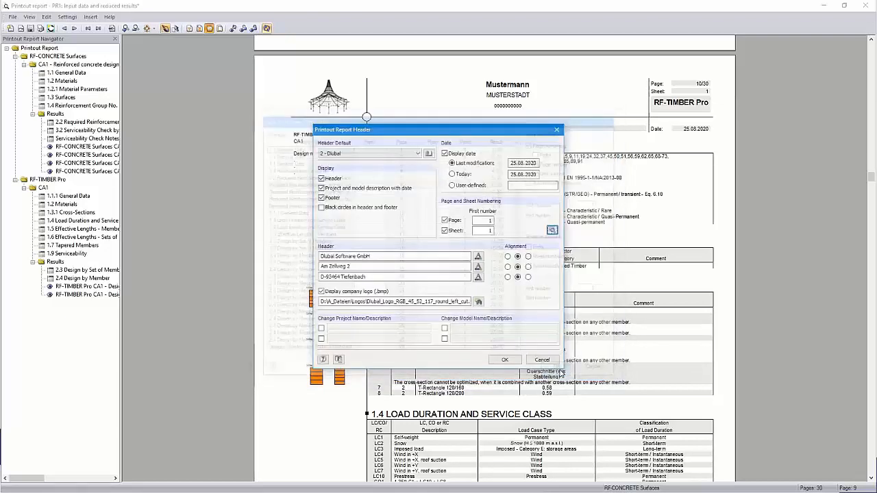
click(502, 357)
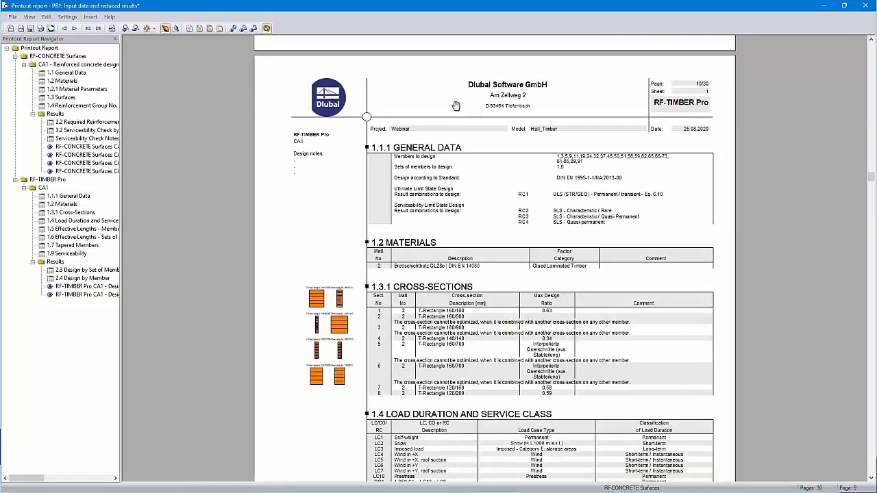
Create a cover sheet with project New Storage Building and its address, the client's name and address, and the engineer's name with Dlubal Software GmbH
click(199, 29)
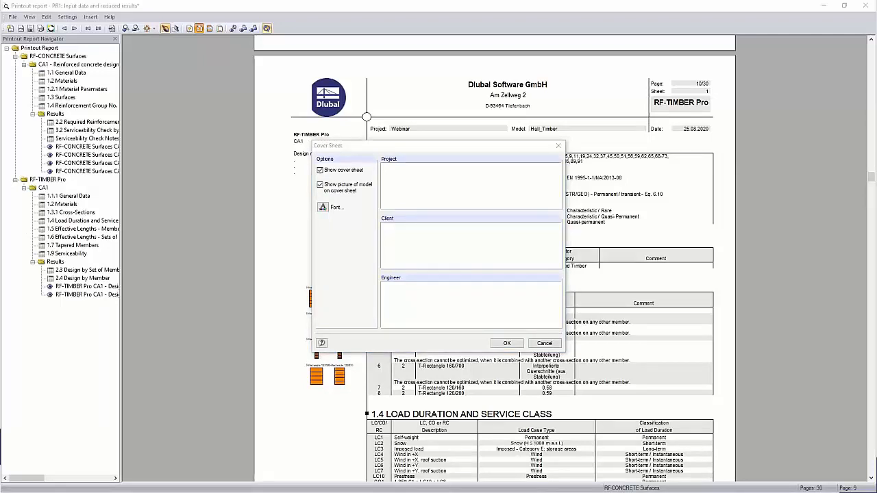
click(438, 172)
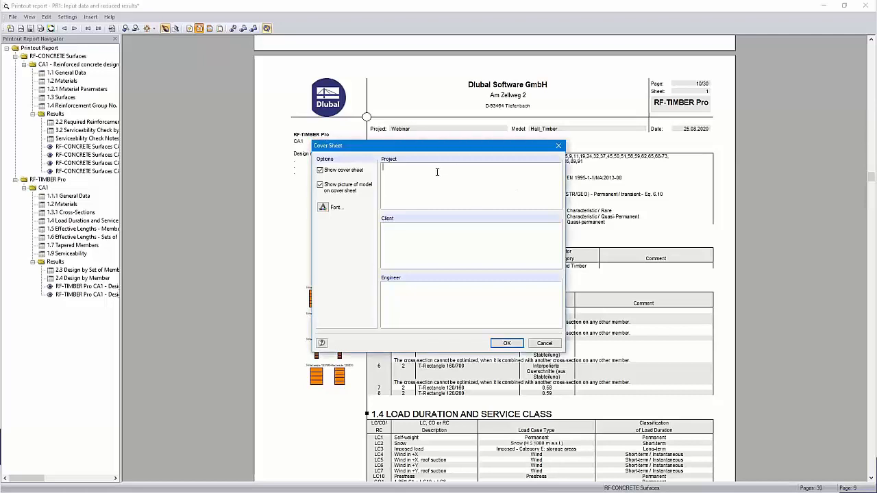
text(New Storage Building 123 Main St Anytown NY 12345)
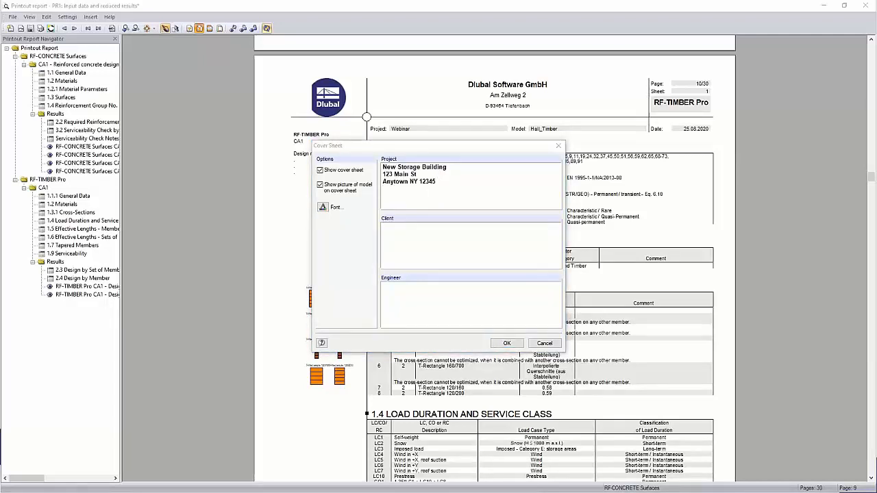
click(411, 240)
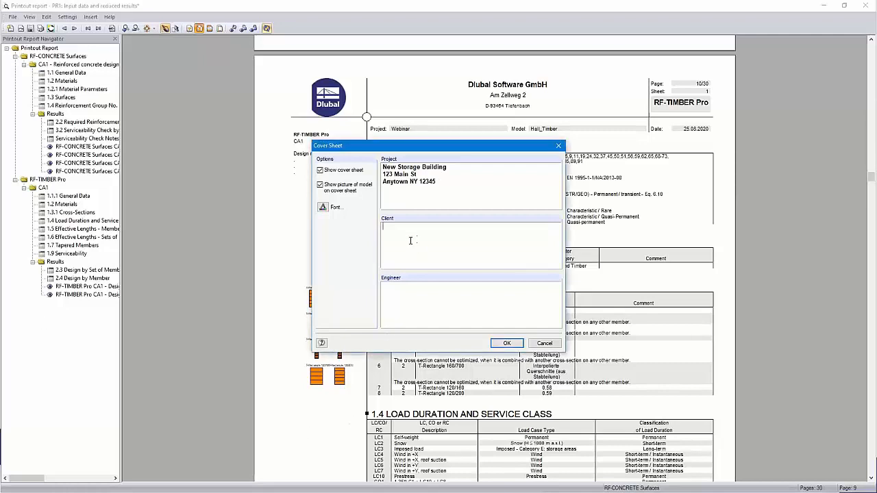
text(Mr. John Doe 123 Main St Anytown NY 12345)
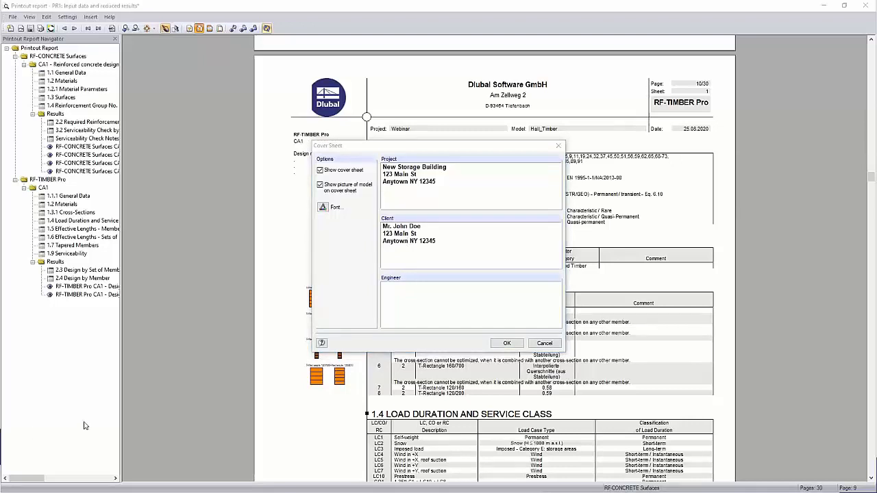
click(398, 304)
text(Dipl.-Ing. (FH) Andreas Hörold Dlubal Software GmbH)
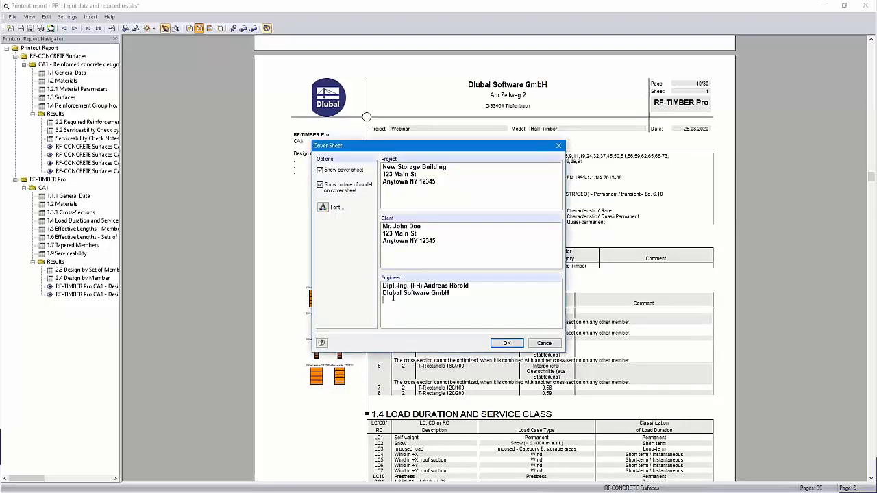
click(507, 343)
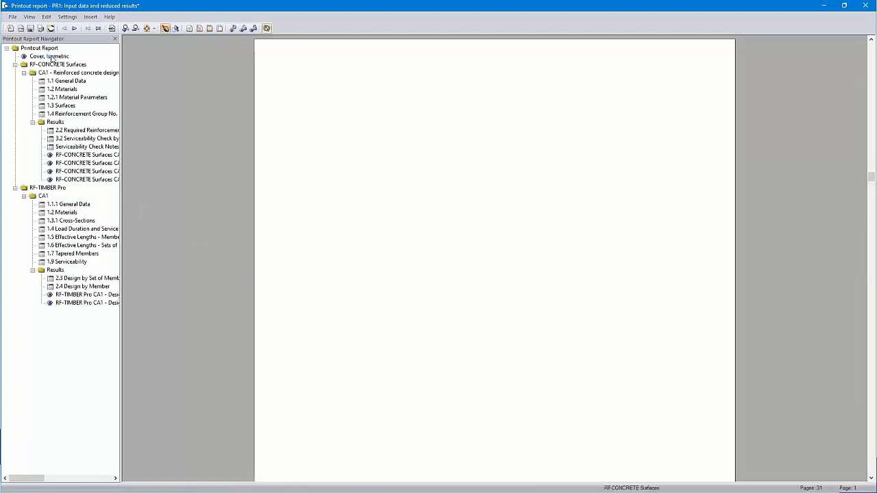
click(52, 59)
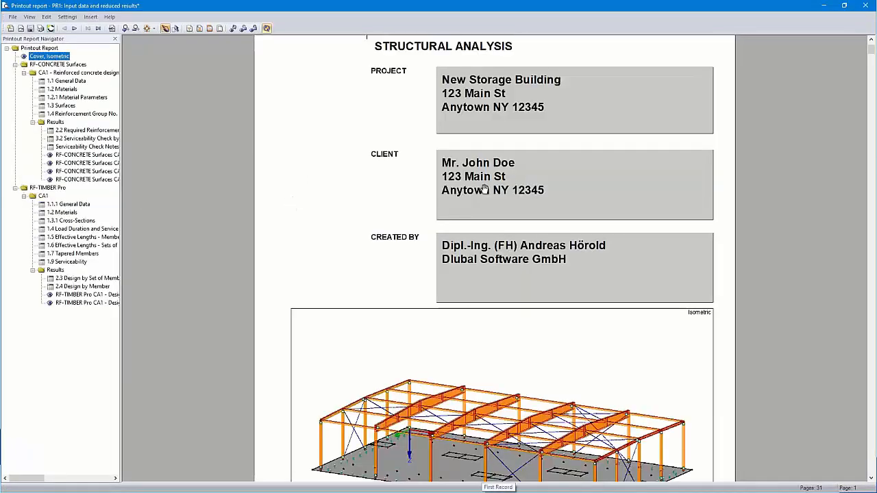
click(147, 28)
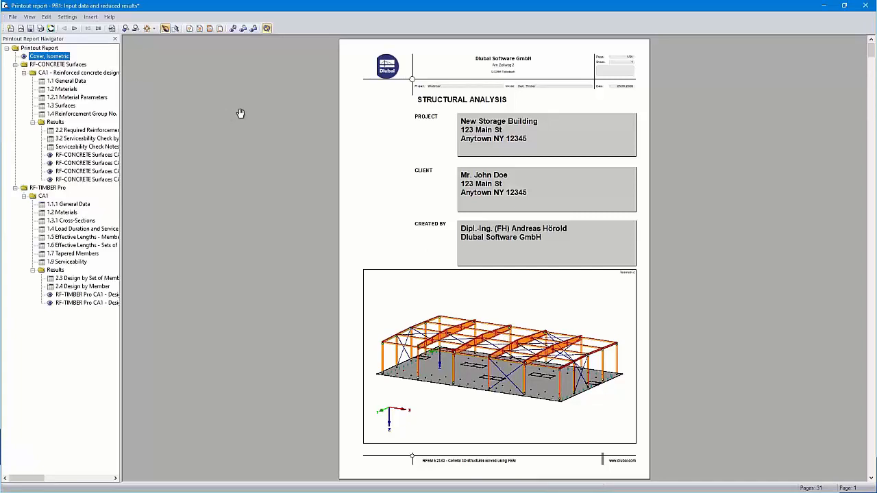
Insert a text block titled "Prelinary notes" containing the copied storage building description into the report and display it
click(90, 18)
click(88, 17)
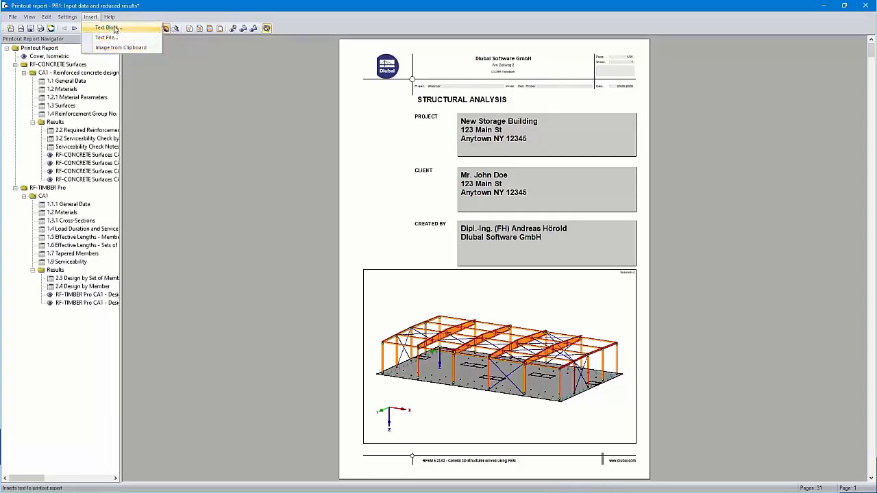
click(110, 28)
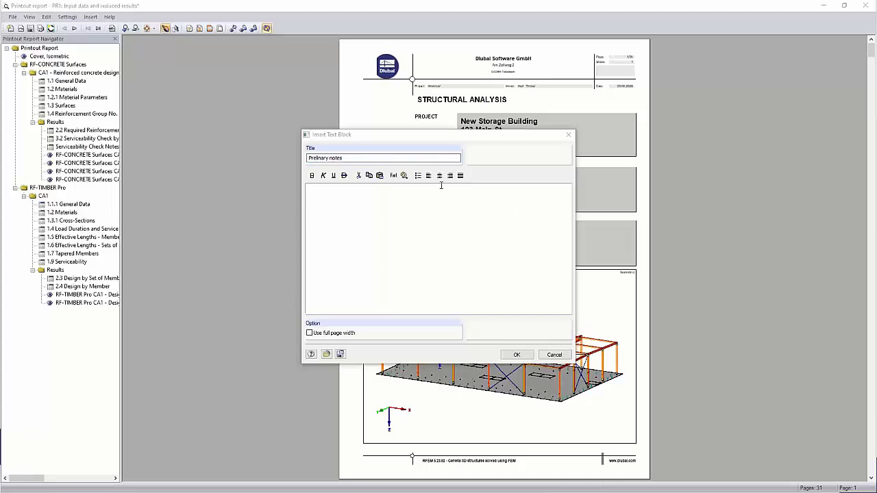
click(393, 190)
key(ctrl+v)
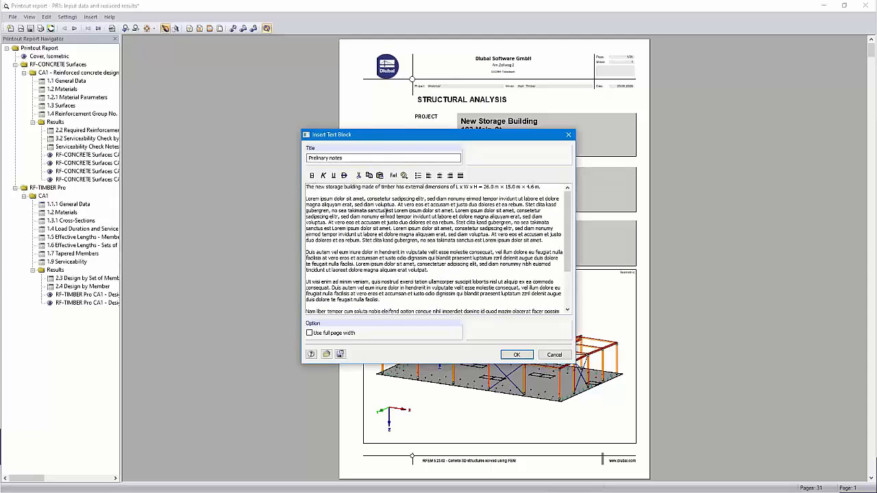
click(517, 354)
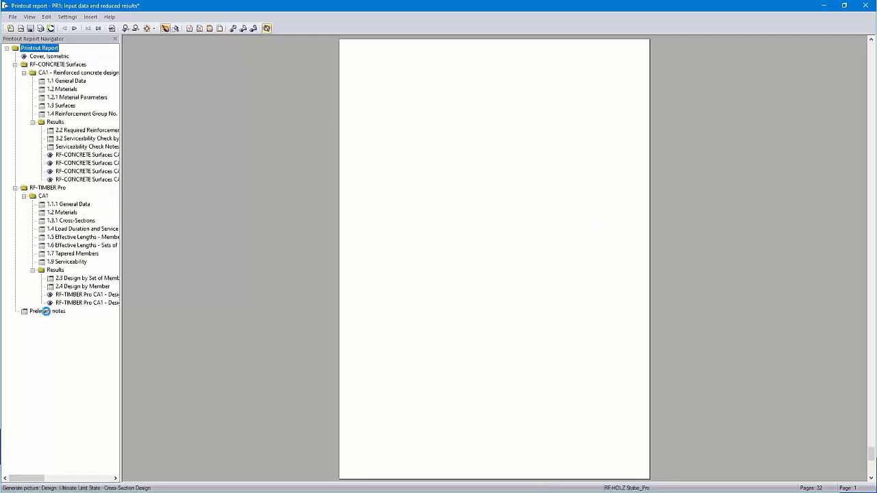
click(46, 312)
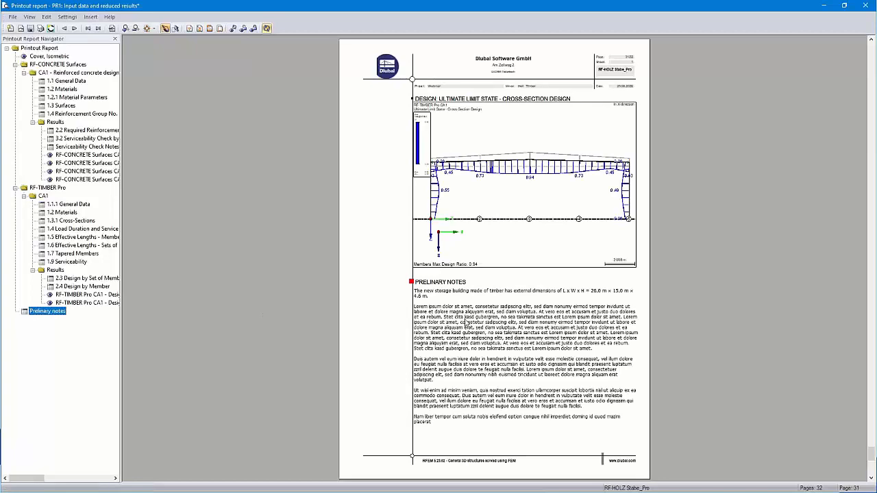
scroll(467, 322, down, 3)
scroll(473, 329, up, 2)
scroll(477, 333, up, 2)
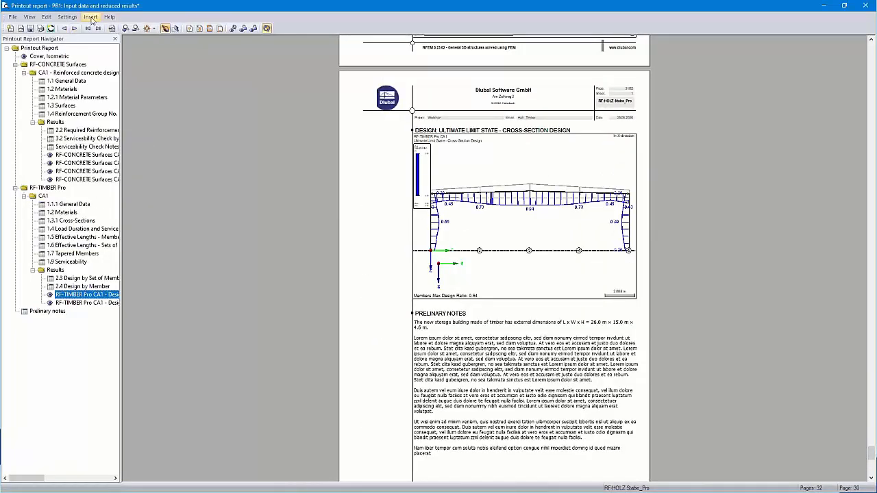
Switch to the Dlubal website in the browser and open the Geo-Zone Tool for snow, wind and seismic zone maps
click(91, 18)
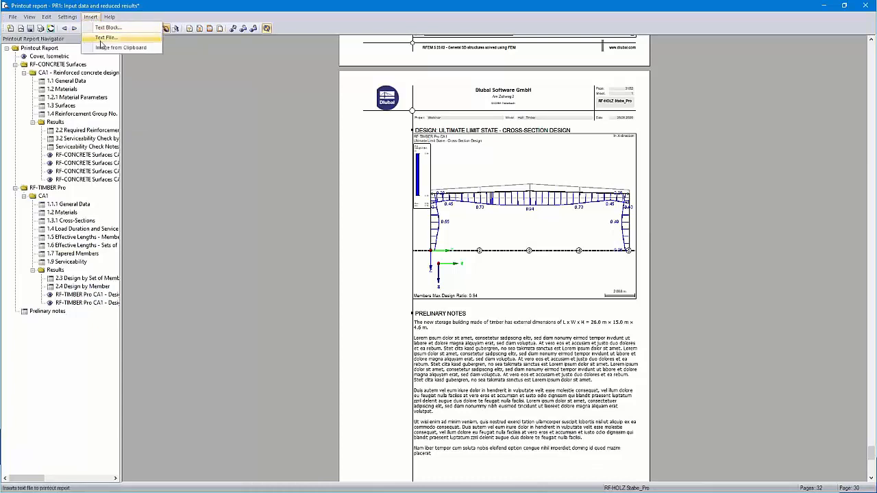
click(219, 152)
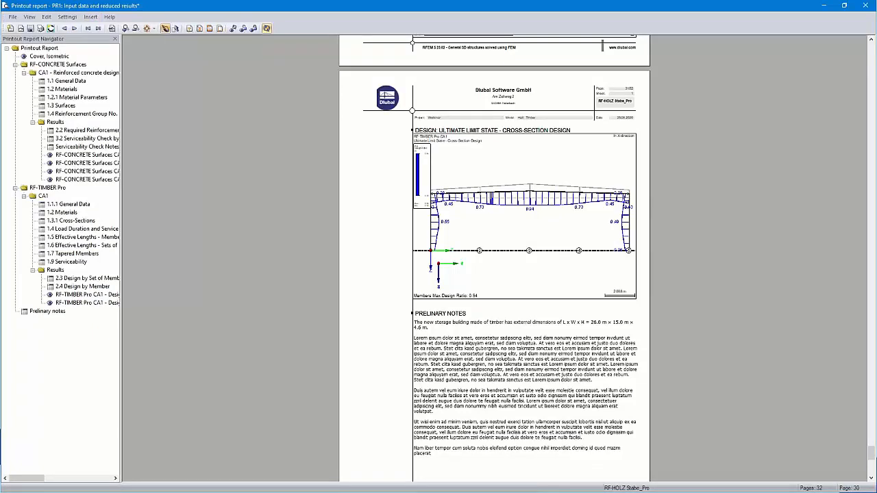
key(alt+Tab)
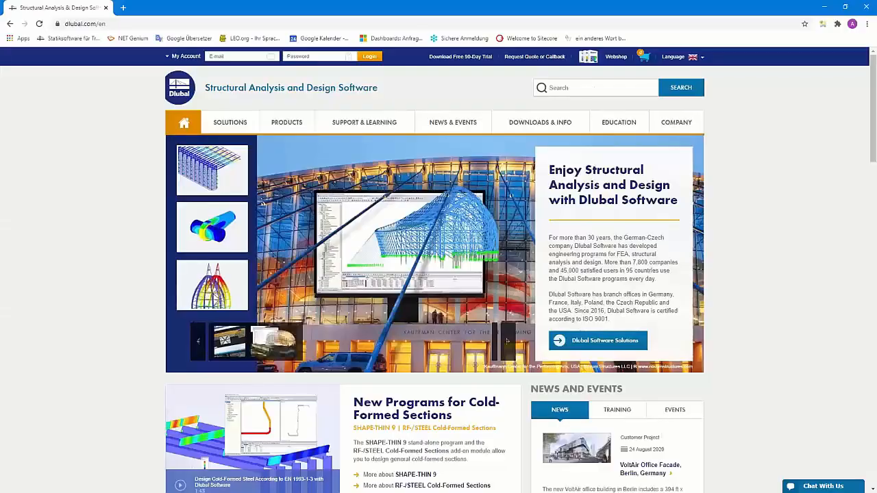
mouse_move(232, 130)
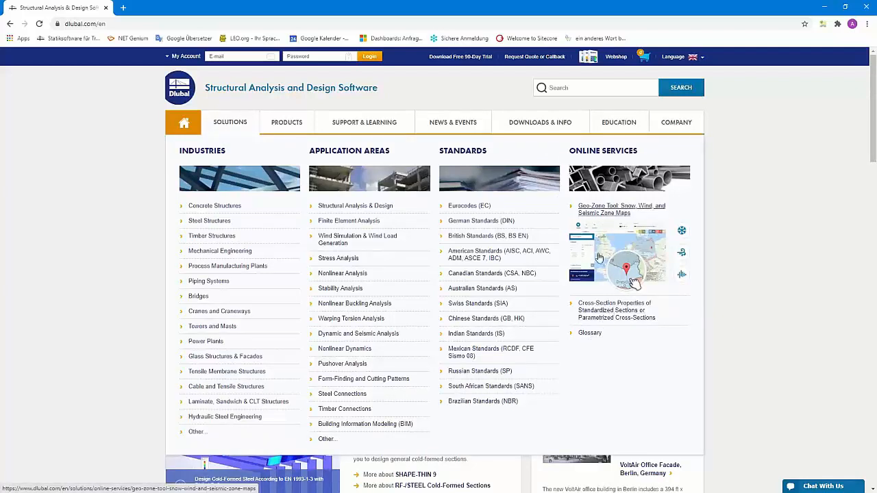
click(601, 213)
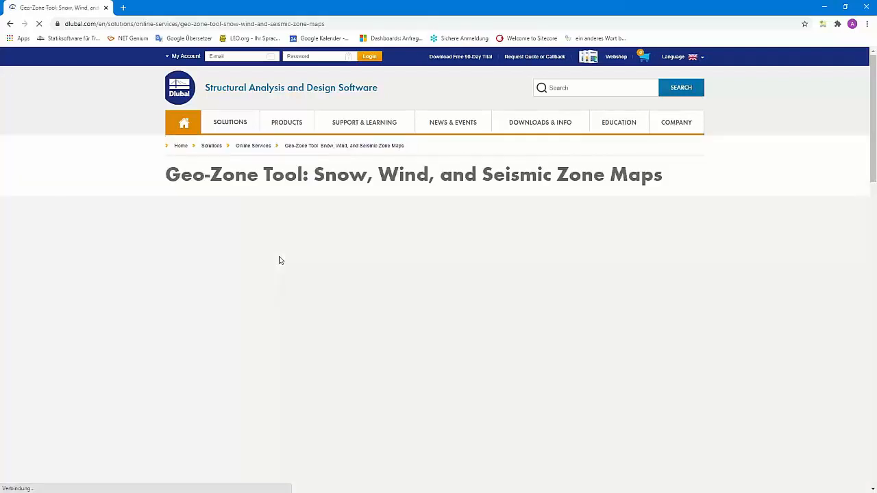
scroll(281, 261, down, 2)
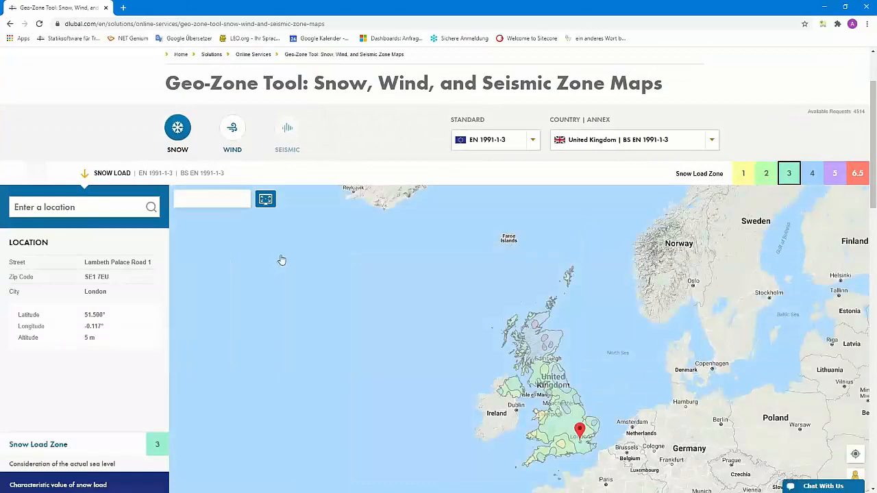
scroll(281, 259, down, 1)
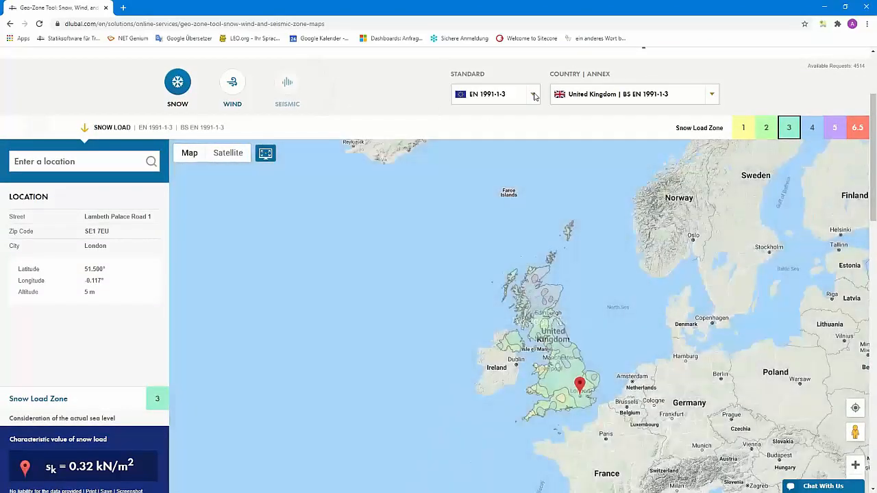
Set the snow load map to standard EN 1991-1-3 with the annex Germany | DIN EN 1991-1-3
click(533, 94)
scroll(505, 198, down, 1)
scroll(505, 198, up, 1)
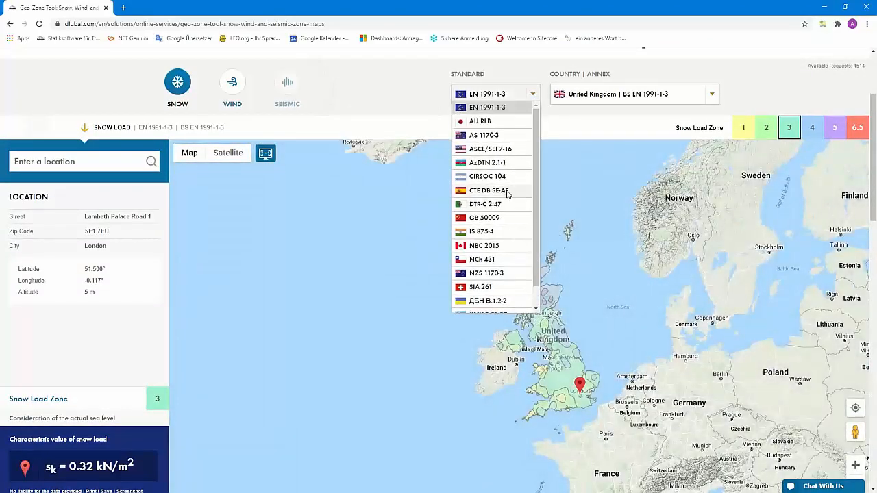
click(500, 109)
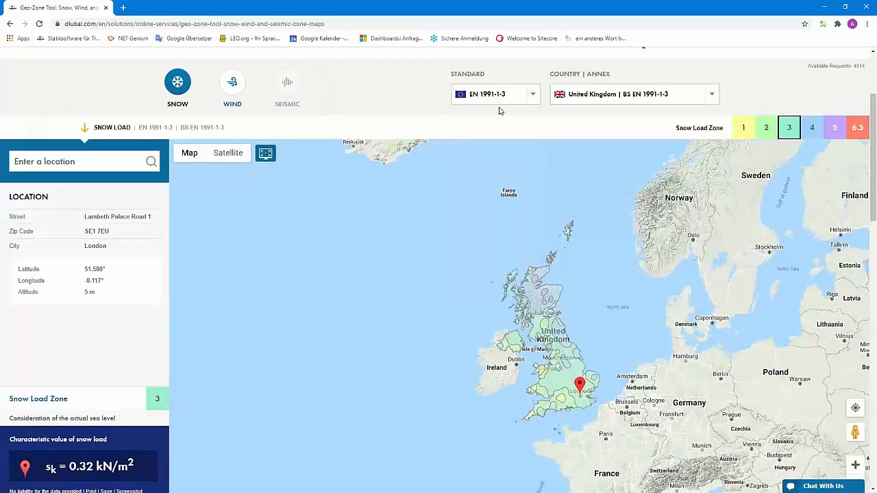
click(693, 98)
scroll(662, 177, down, 2)
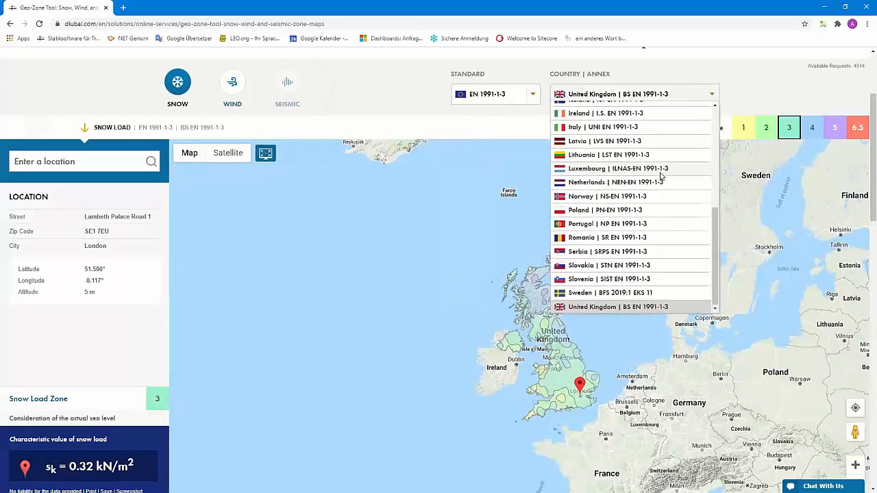
scroll(662, 176, up, 3)
scroll(661, 177, down, 1)
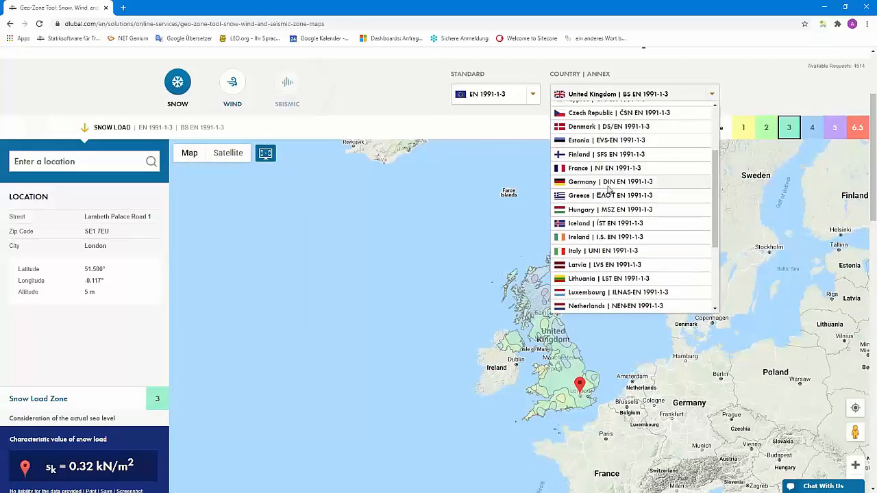
click(661, 180)
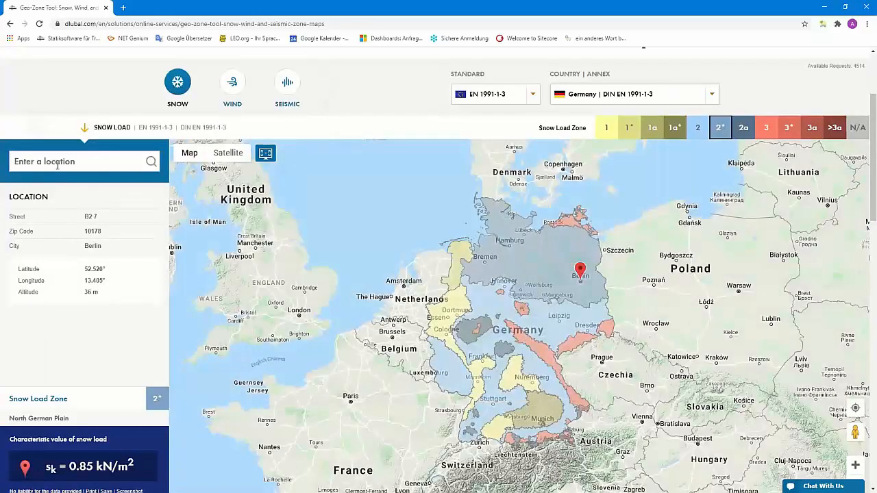
Set the snow load map's location to the project's street in Leipzig, Germany
click(56, 162)
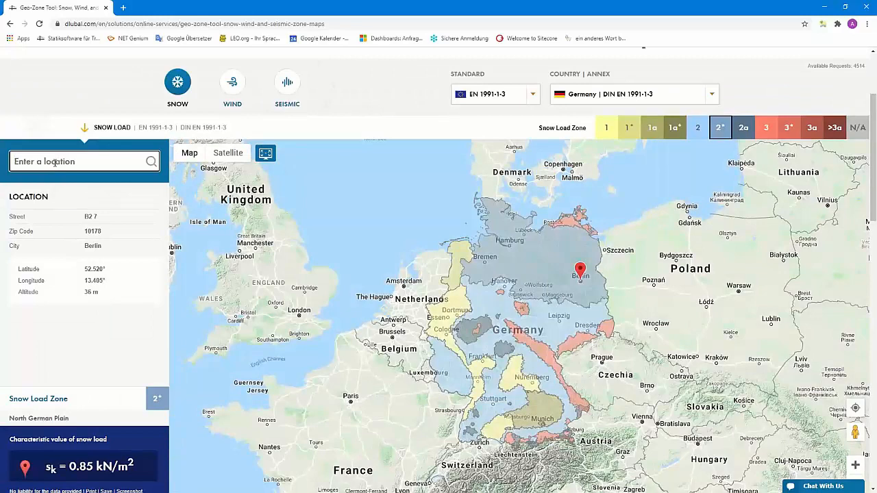
text(grimm)
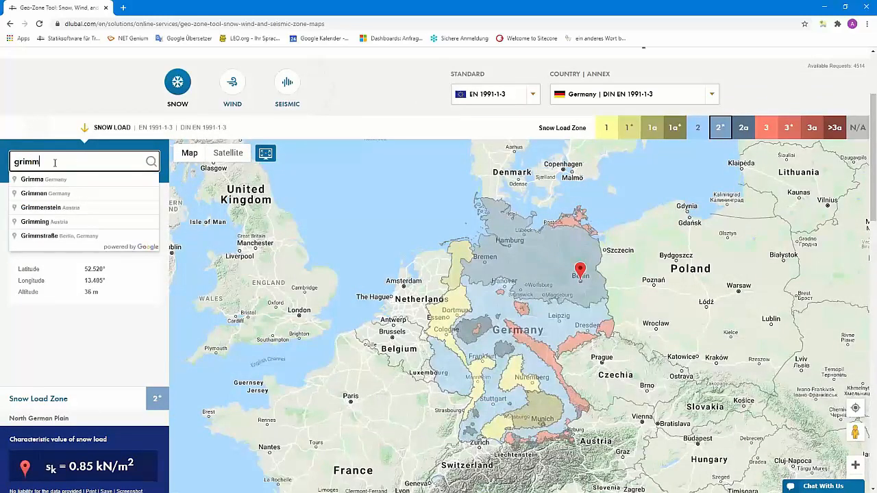
text(aisc)
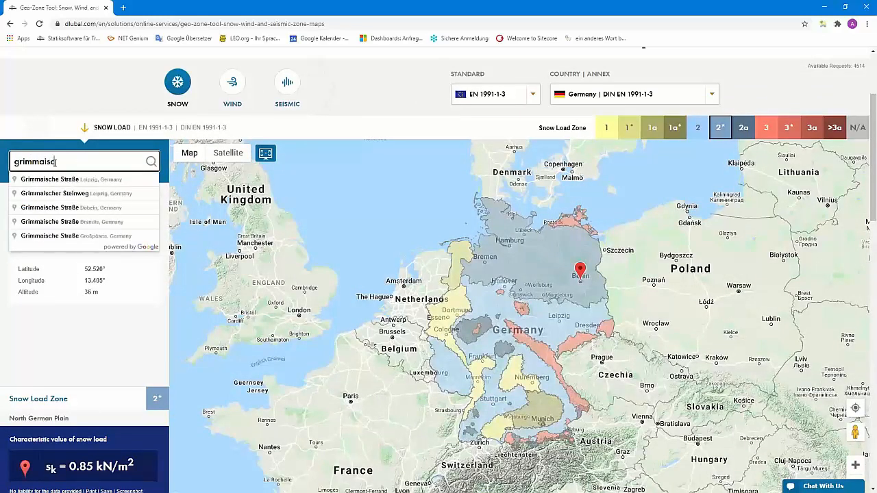
text(h)
click(93, 180)
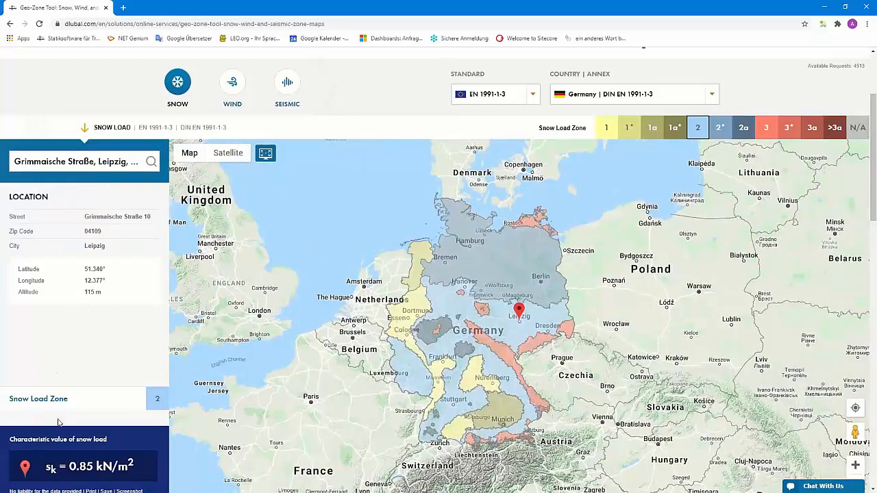
Save a screenshot of the Leipzig snow load map, open it in Snagit Editor and copy the whole image
scroll(99, 373, down, 1)
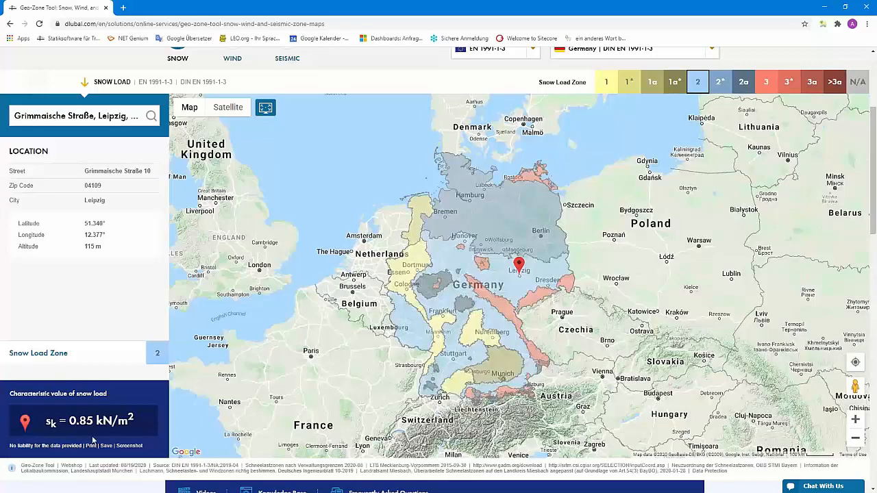
scroll(143, 429, down, 3)
scroll(122, 330, up, 2)
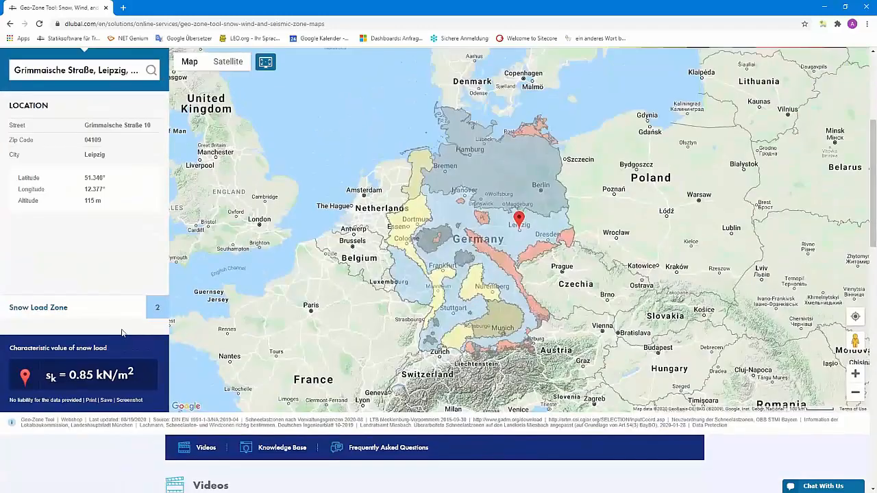
click(130, 403)
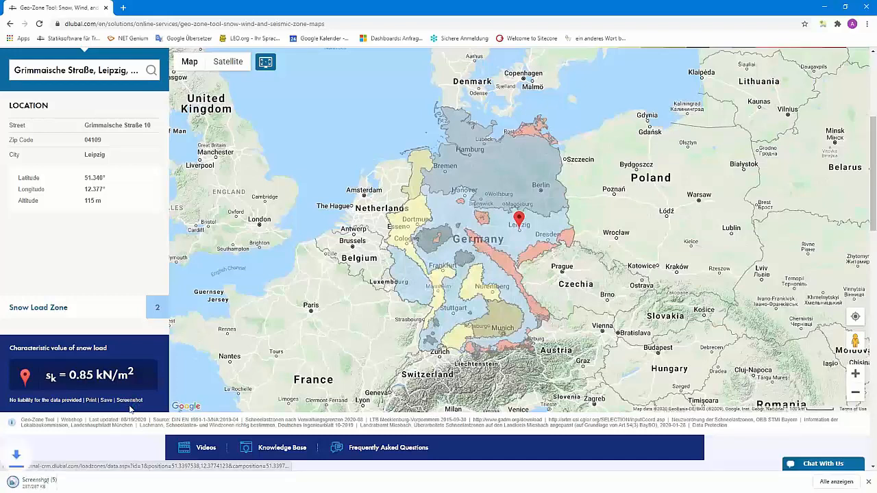
click(49, 486)
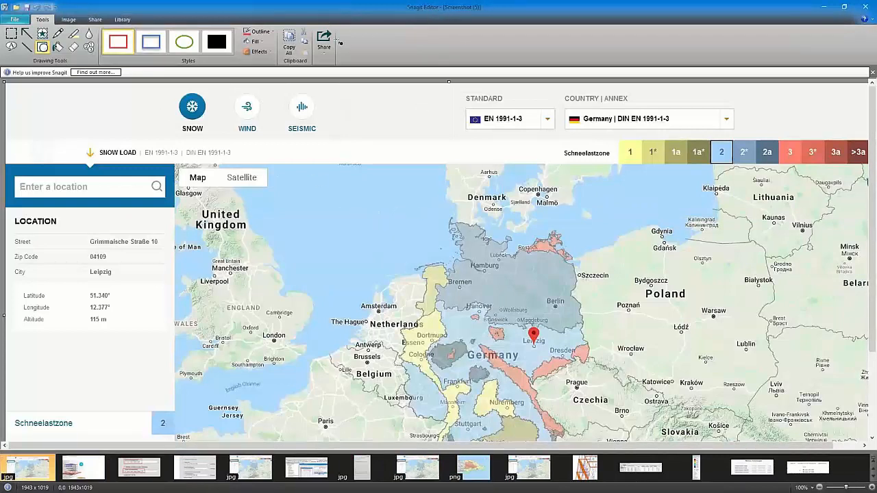
click(289, 45)
Switch back to the printout report and insert the copied map image with the title "Snow load zone"
key(alt+Tab)
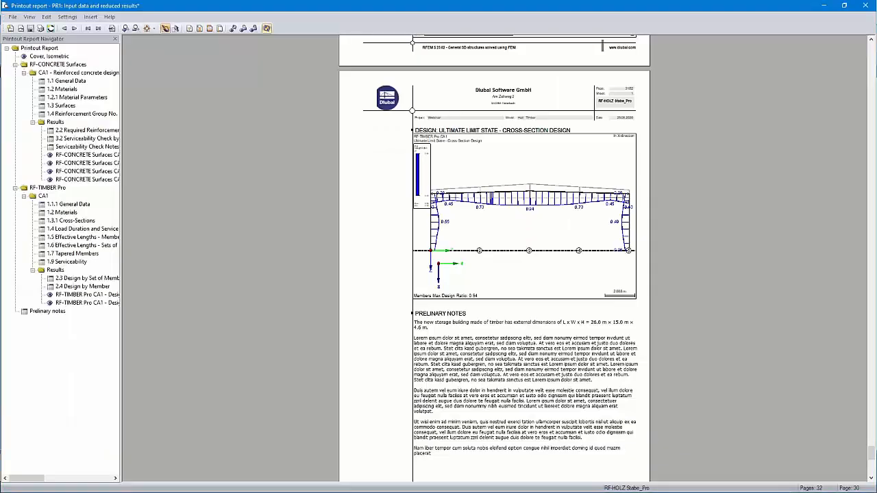
click(91, 17)
click(115, 51)
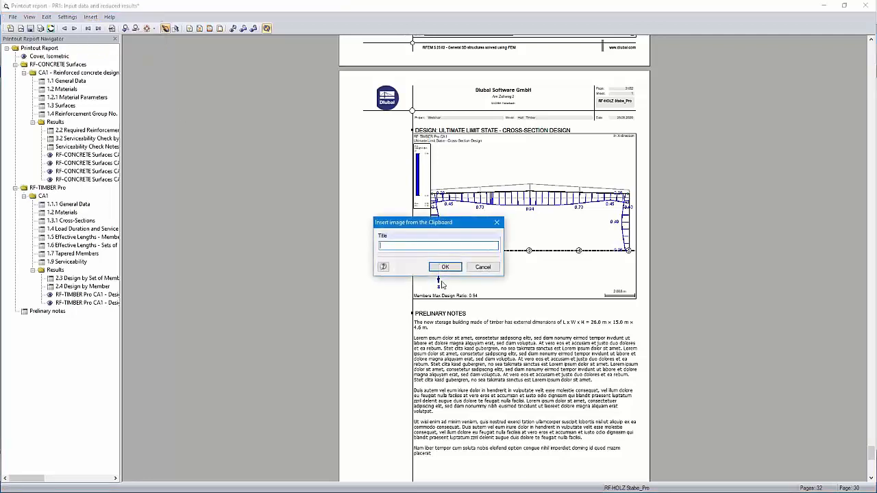
text(Snow load zo)
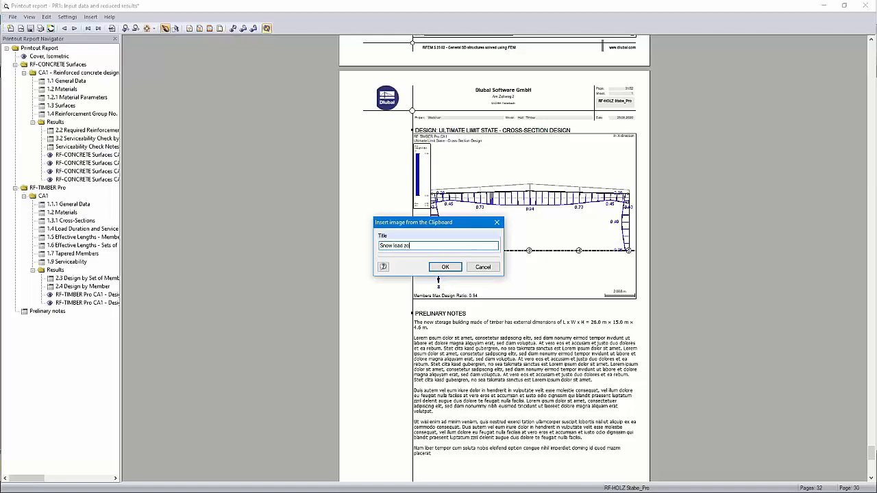
text(ne)
click(445, 267)
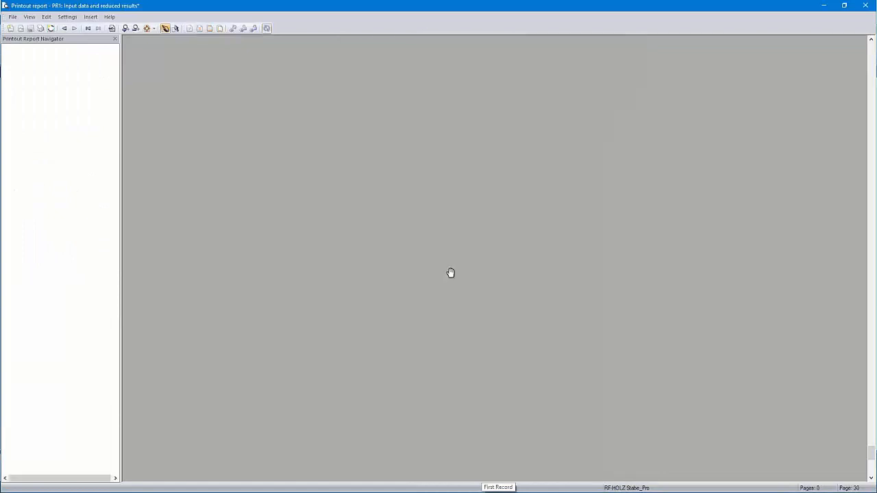
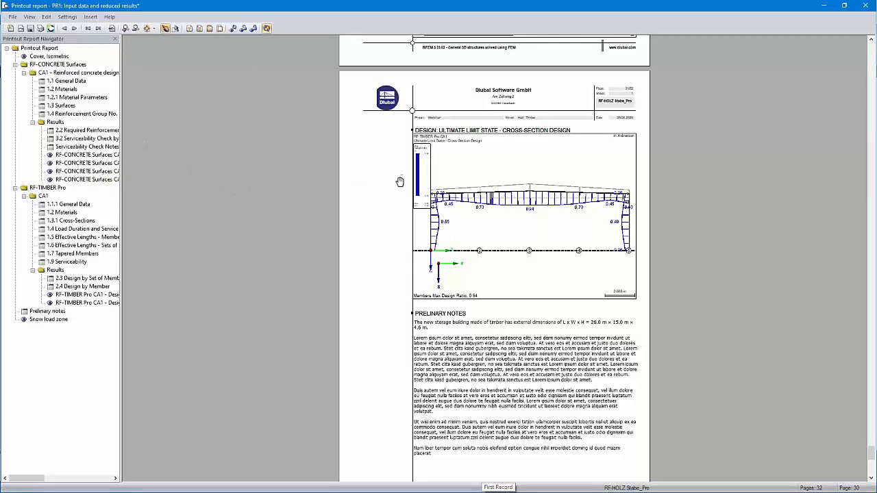
Insert 5 pages named "test" before the RF-TIMBER Pro block 1.1.1 General Data
click(68, 204)
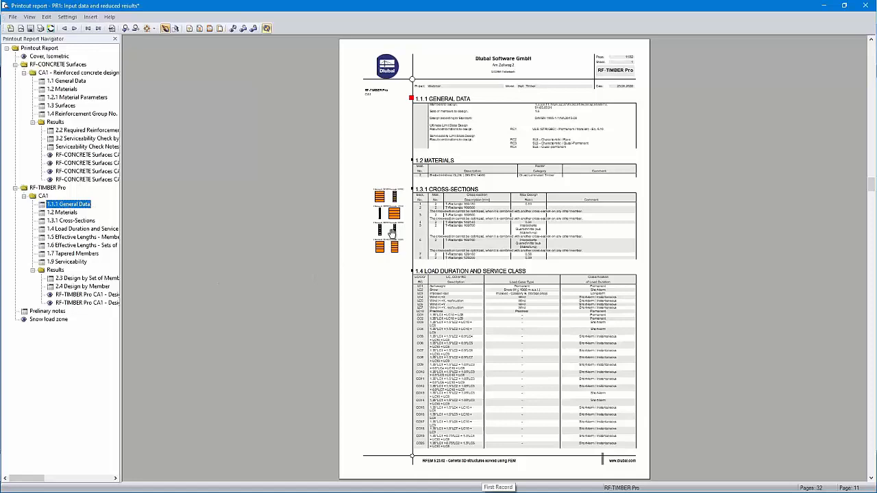
scroll(624, 79, up, 2)
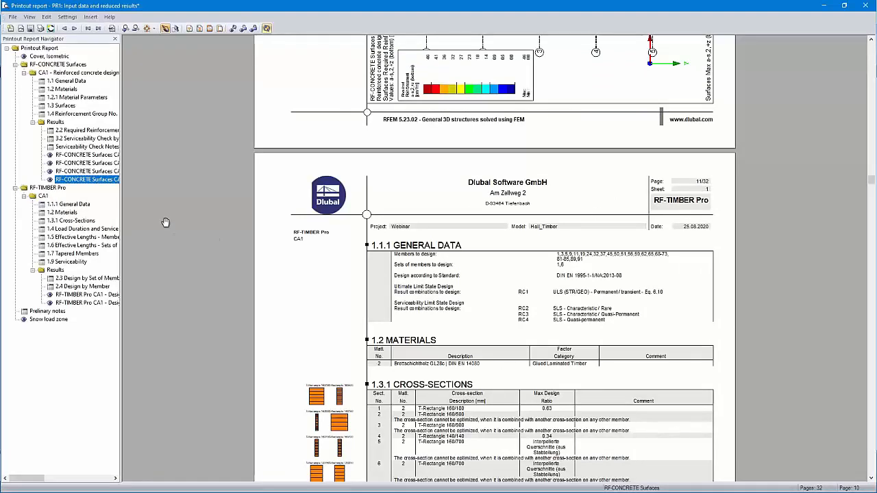
click(71, 205)
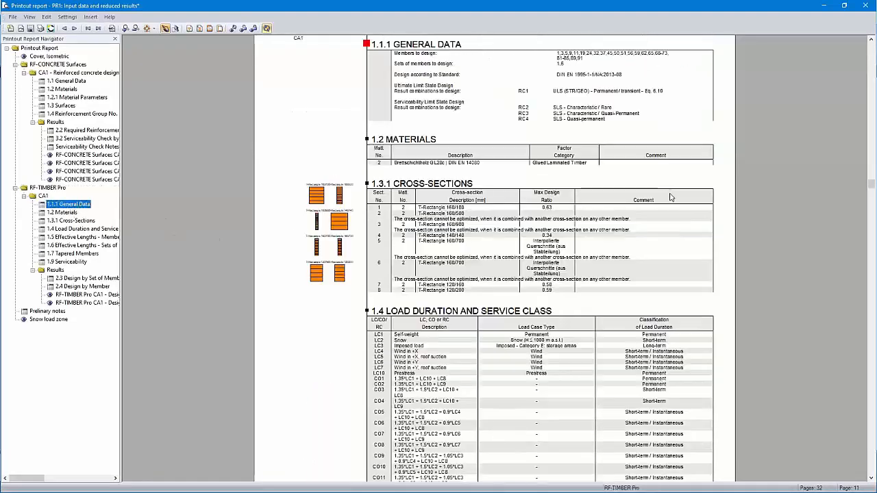
scroll(583, 219, up, 1)
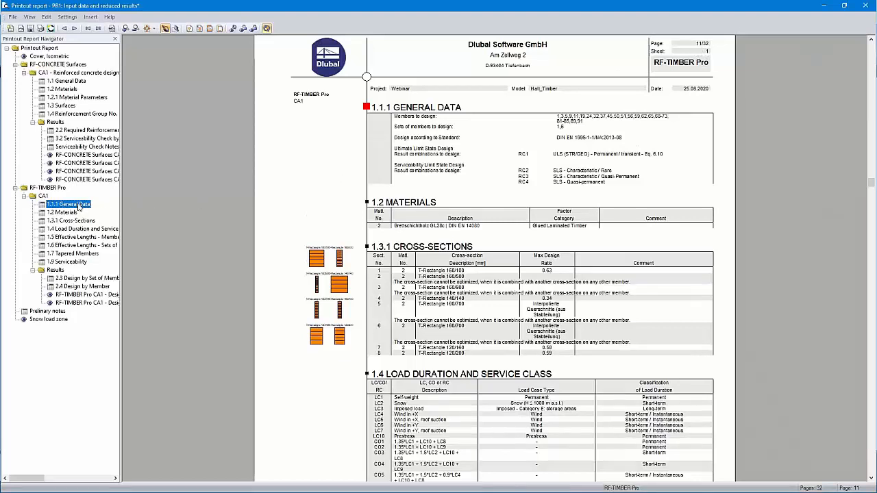
right_click(80, 206)
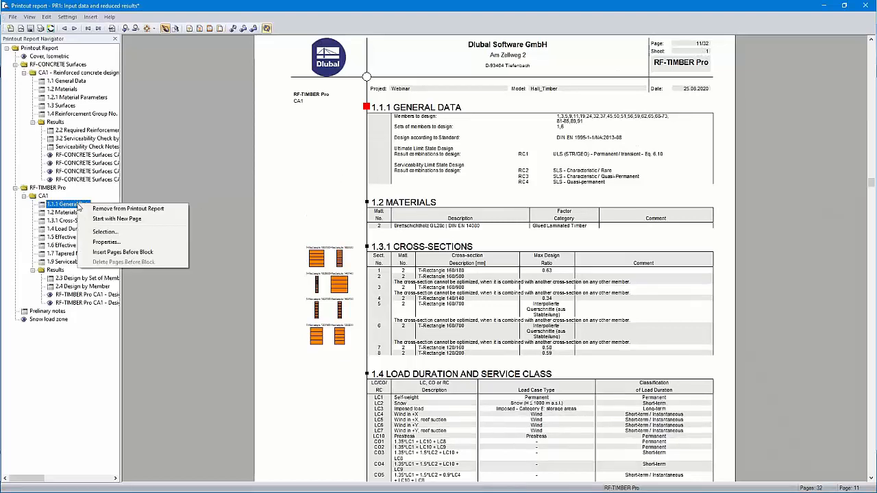
click(125, 252)
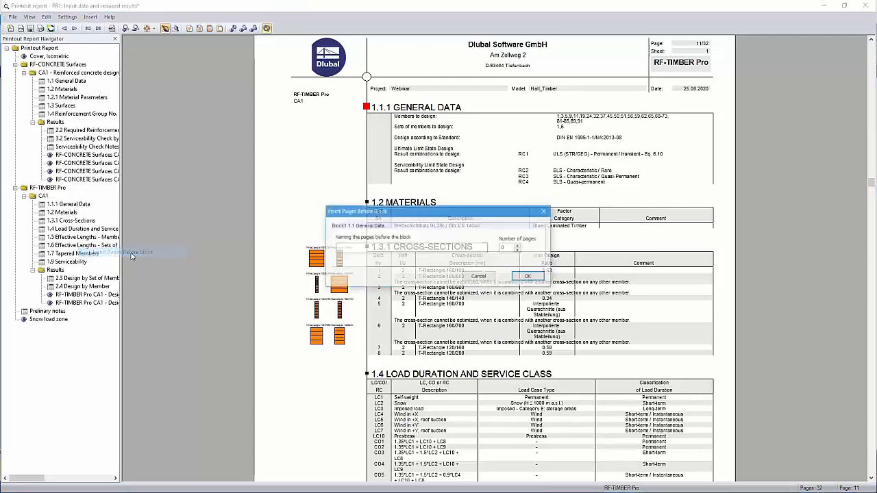
click(347, 248)
text(test)
key(Tab)
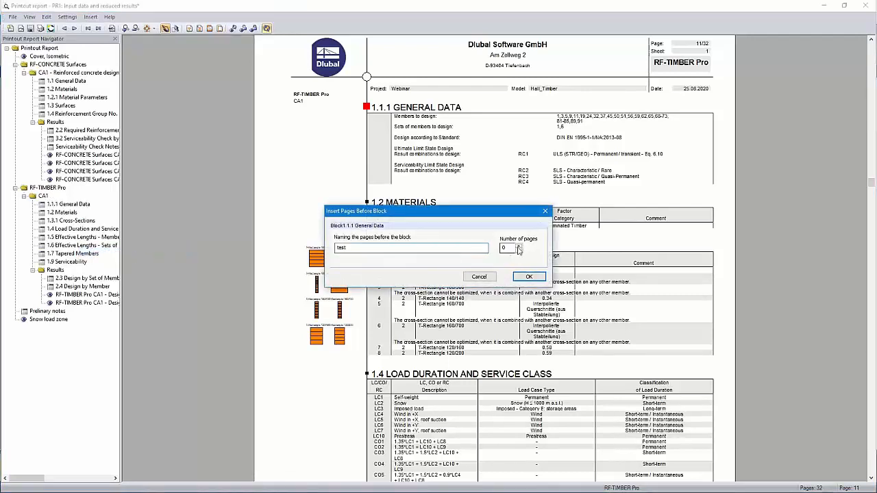
text(5)
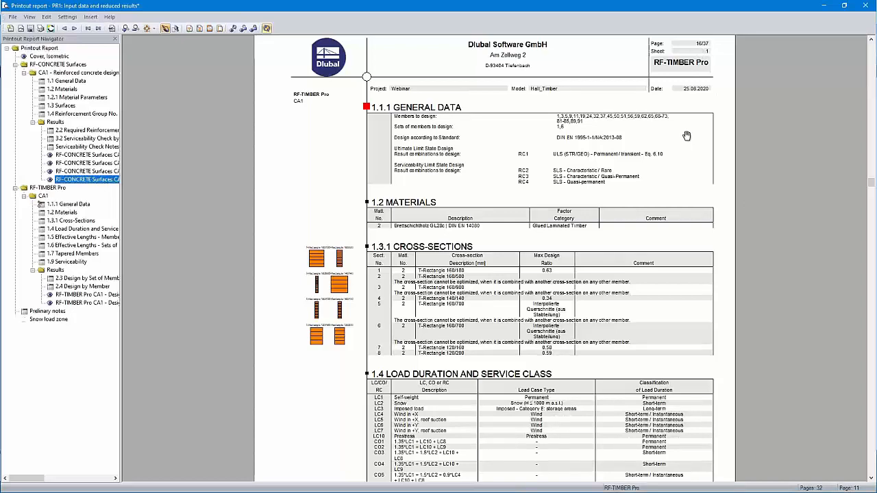
Check the page numbering around the RF-TIMBER Pro chapter and delete the pages inserted before the 1.1.1 General Data block
scroll(688, 137, up, 1)
scroll(698, 120, up, 10)
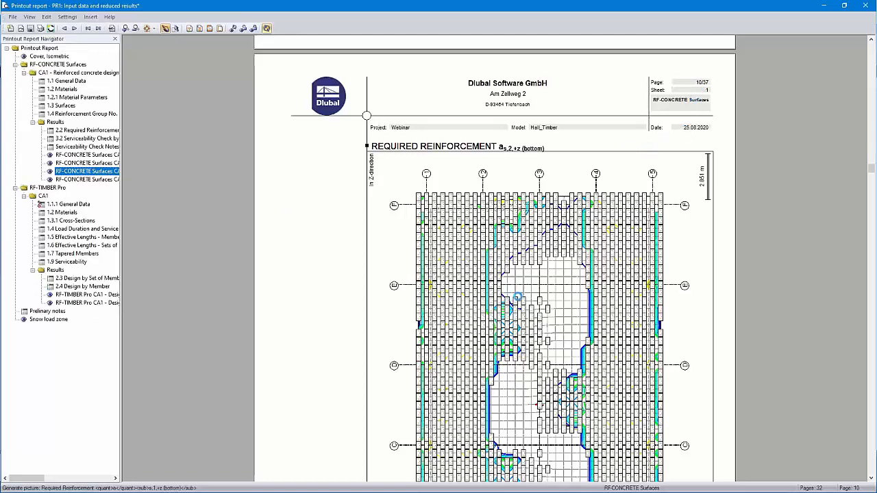
scroll(517, 297, down, 5)
click(53, 206)
right_click(63, 204)
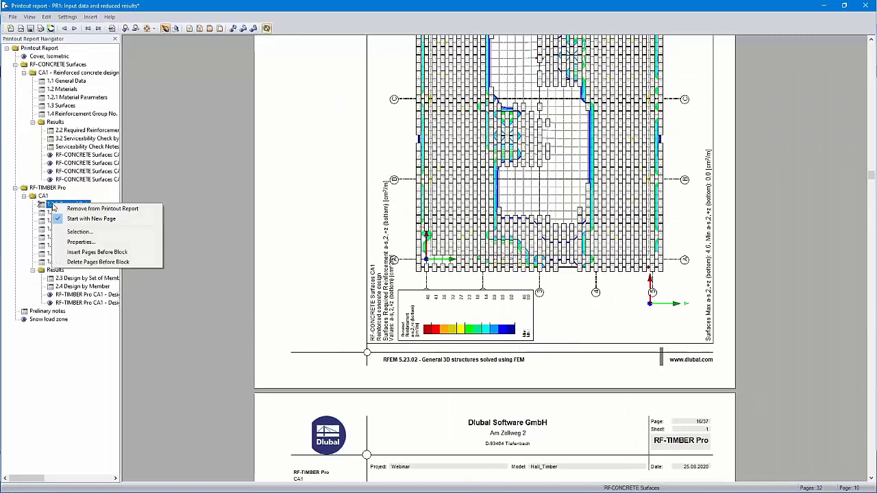
click(89, 262)
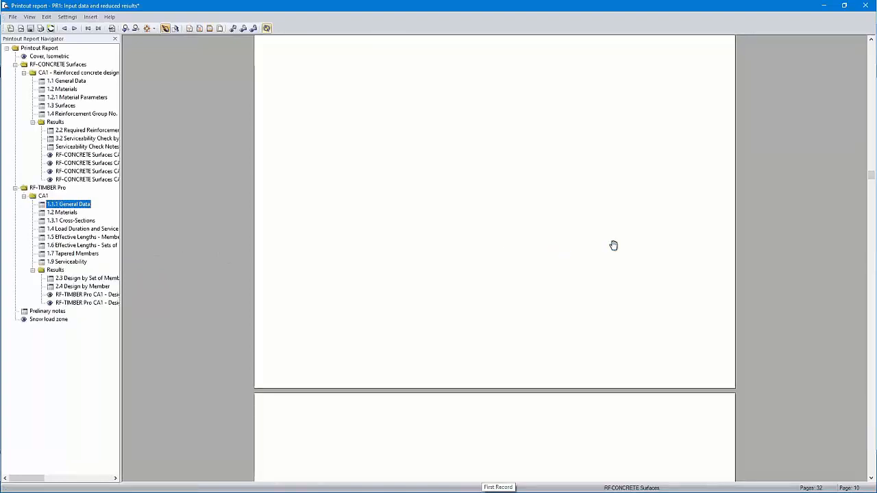
scroll(622, 235, down, 3)
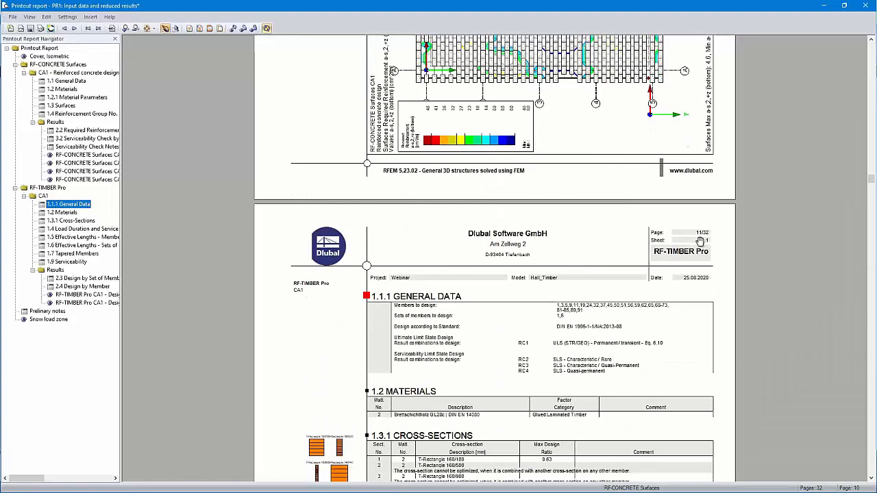
Include the contents list and the RFEM data with its model base data in the printout report selection
click(191, 29)
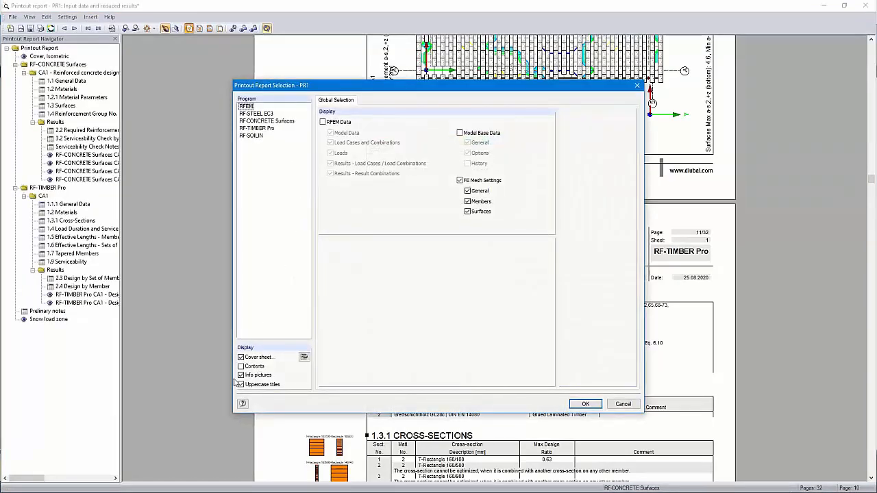
click(240, 367)
click(248, 107)
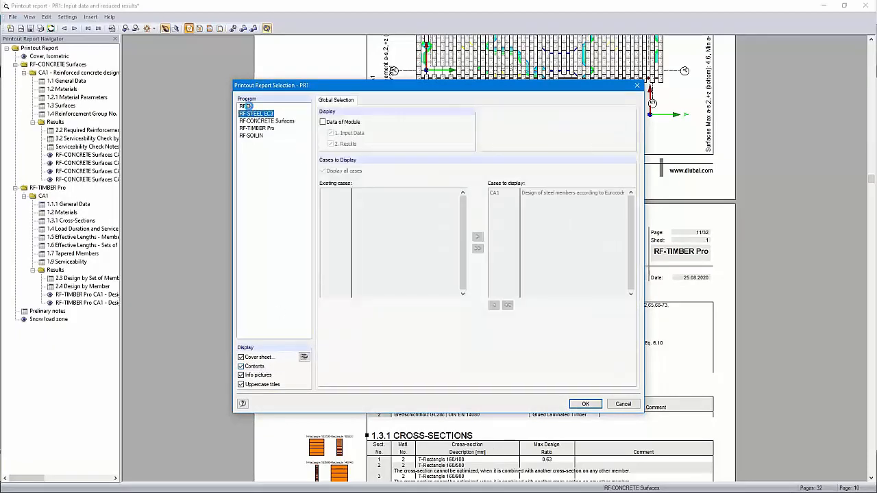
click(322, 122)
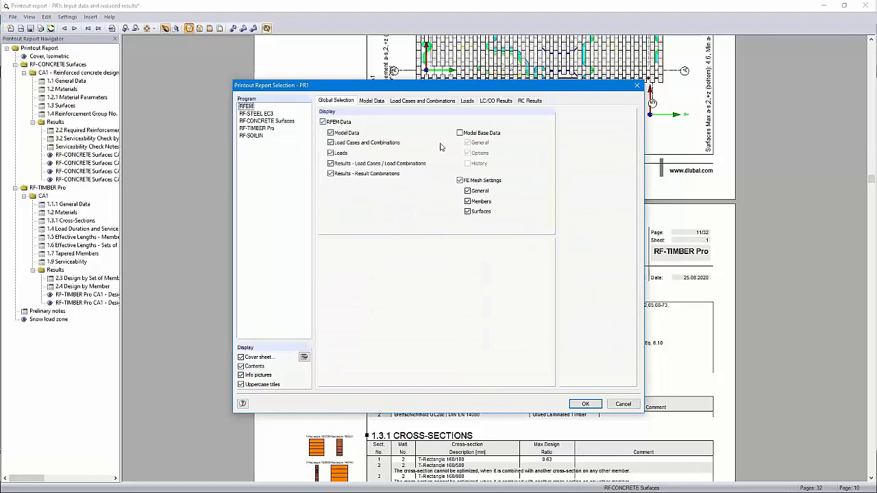
click(459, 133)
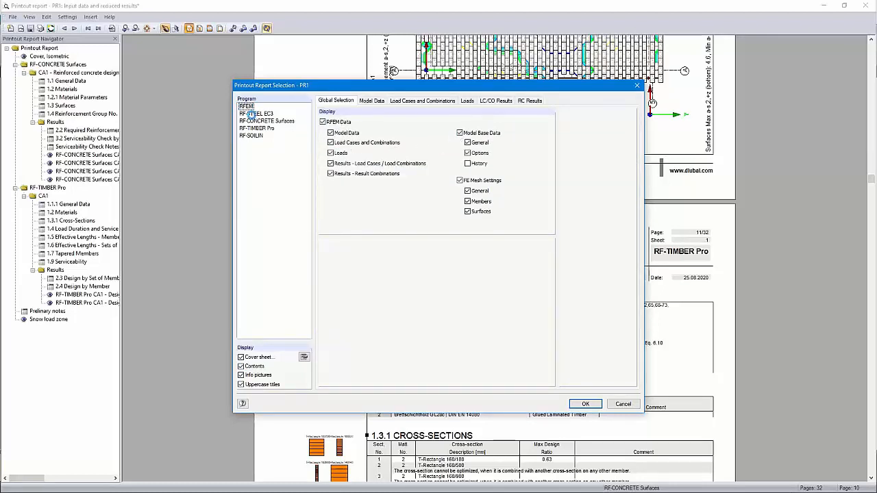
Include the module data of RF-STEEL EC3 and RF-SOILIN in the report selection
click(253, 114)
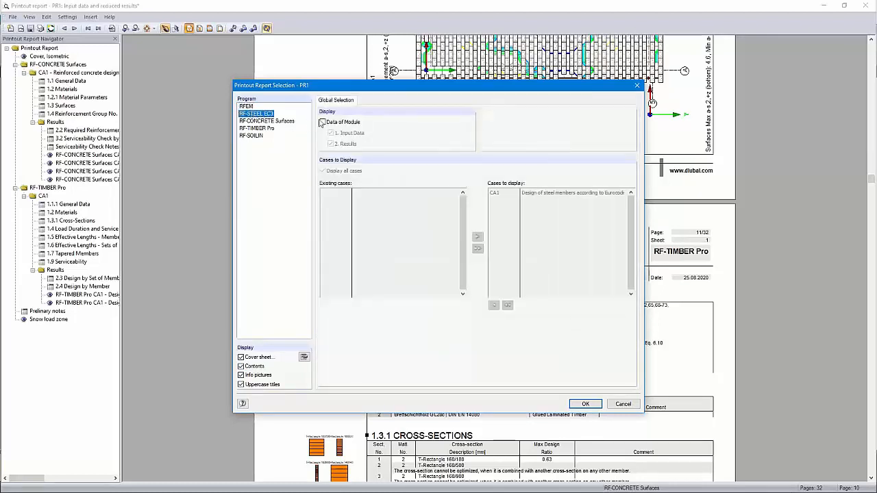
click(323, 122)
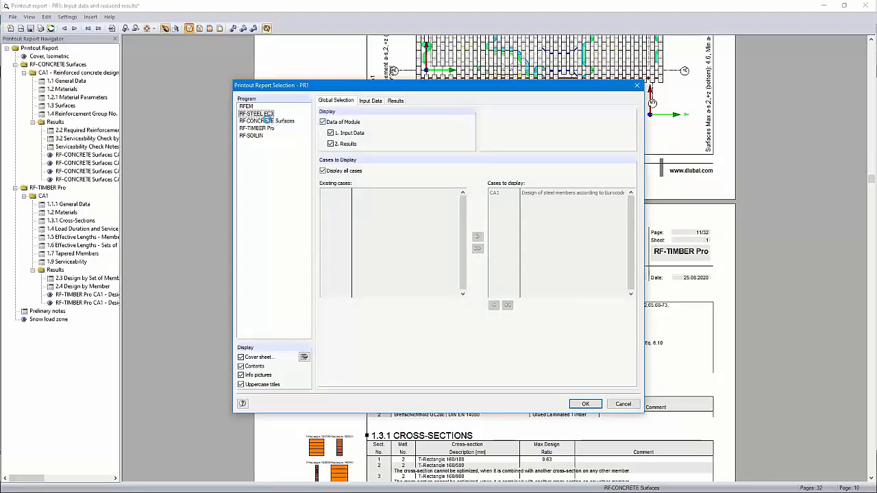
click(267, 121)
click(261, 129)
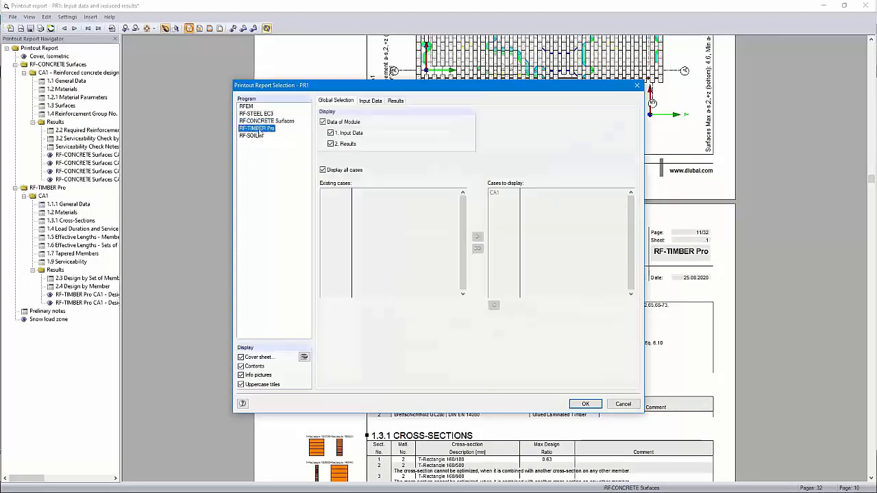
click(258, 136)
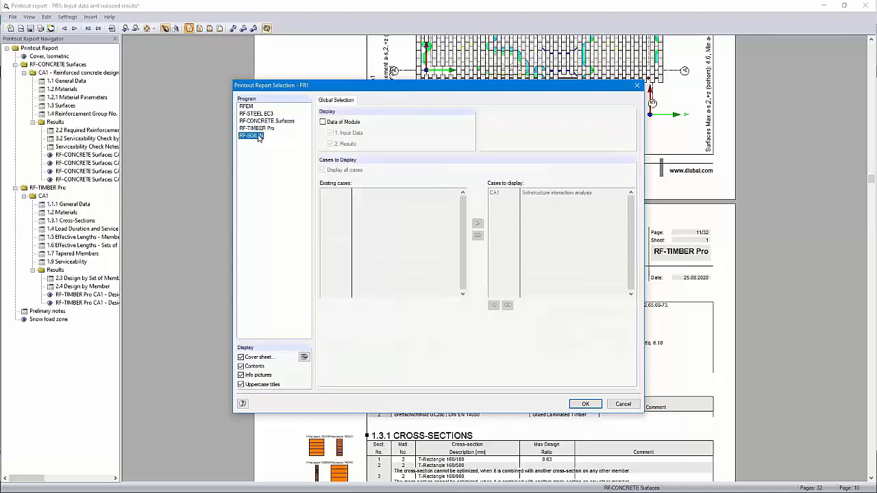
click(323, 123)
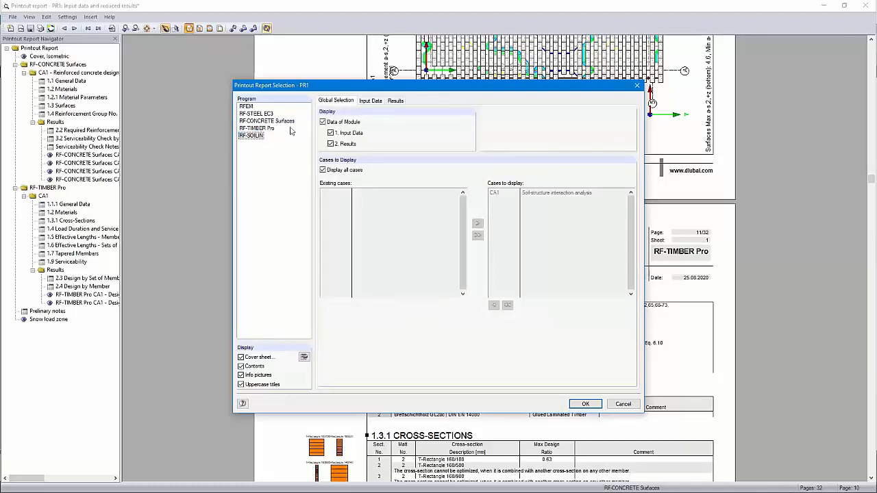
Exclude the load case and load combination results, and limit result combination table 4.12 Cross-Sections - Internal Forces to nodal values and extreme values of cross-sections
click(246, 107)
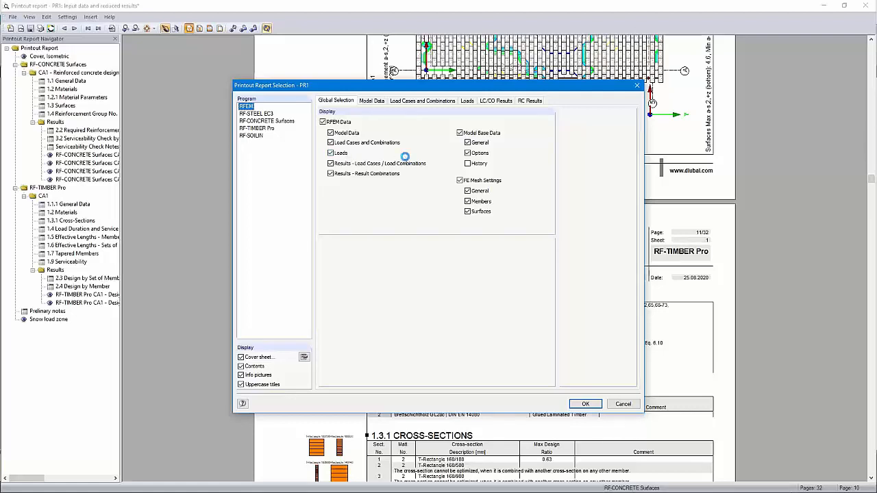
click(330, 164)
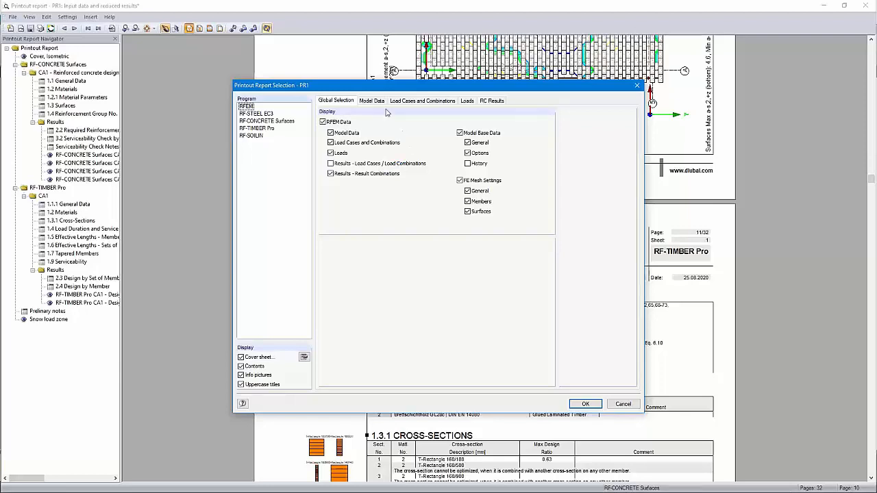
click(490, 101)
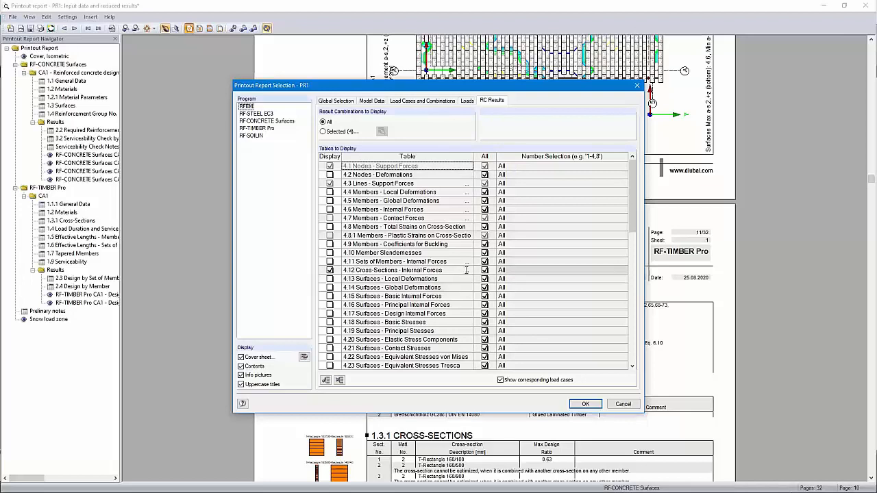
click(470, 271)
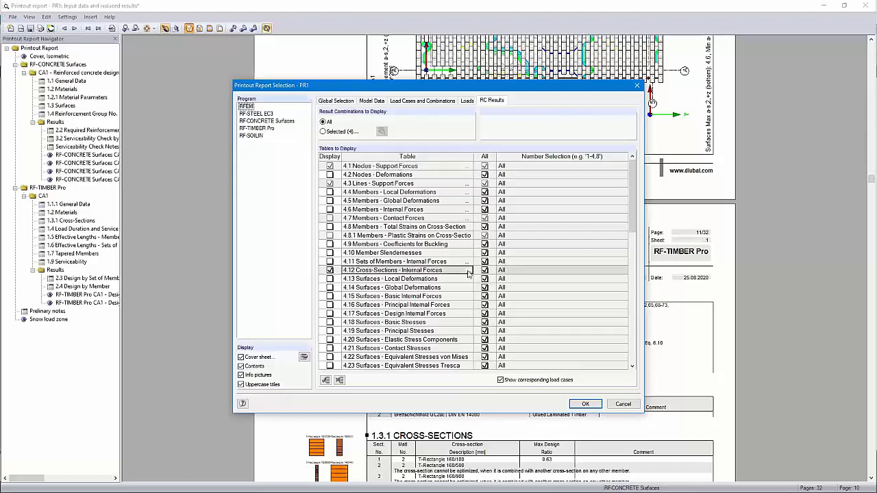
click(469, 271)
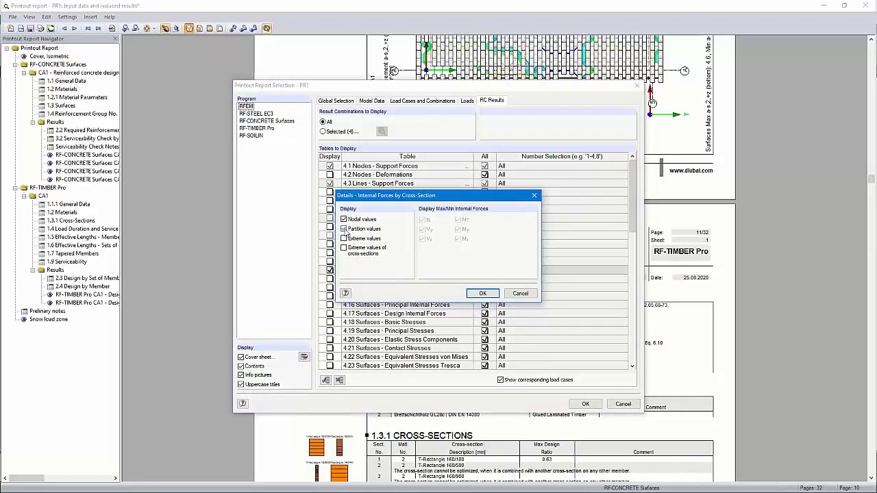
click(346, 250)
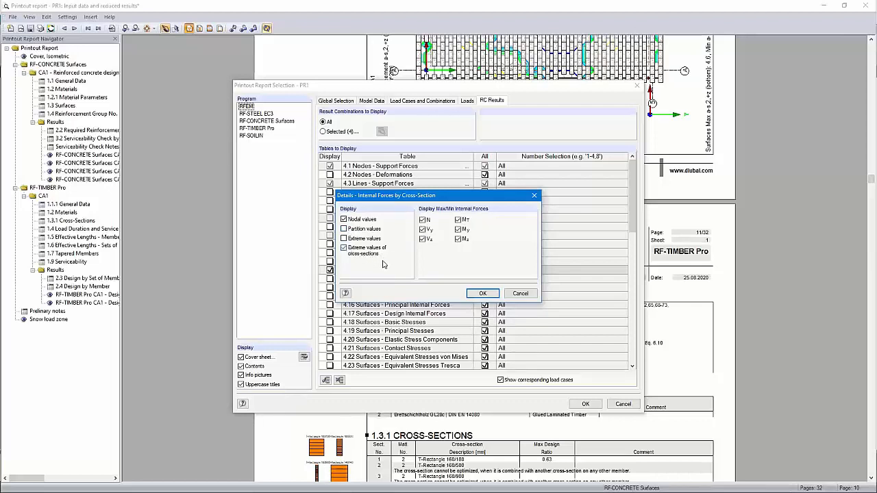
click(481, 294)
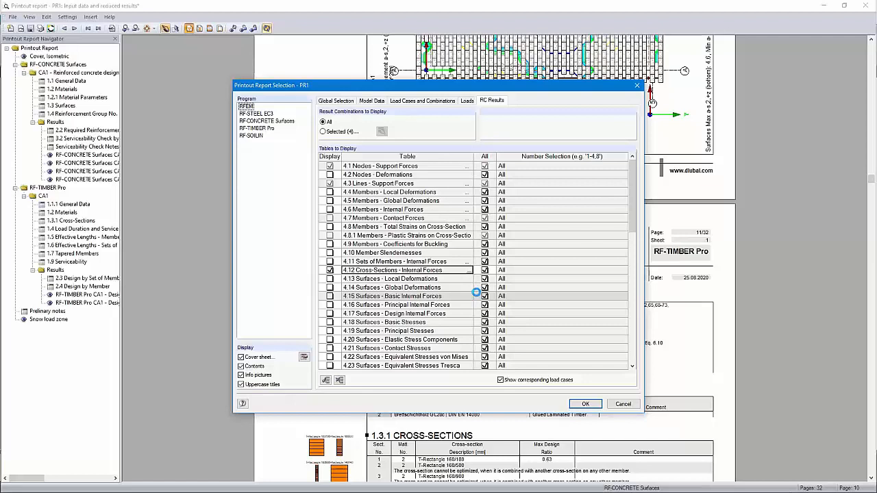
click(583, 404)
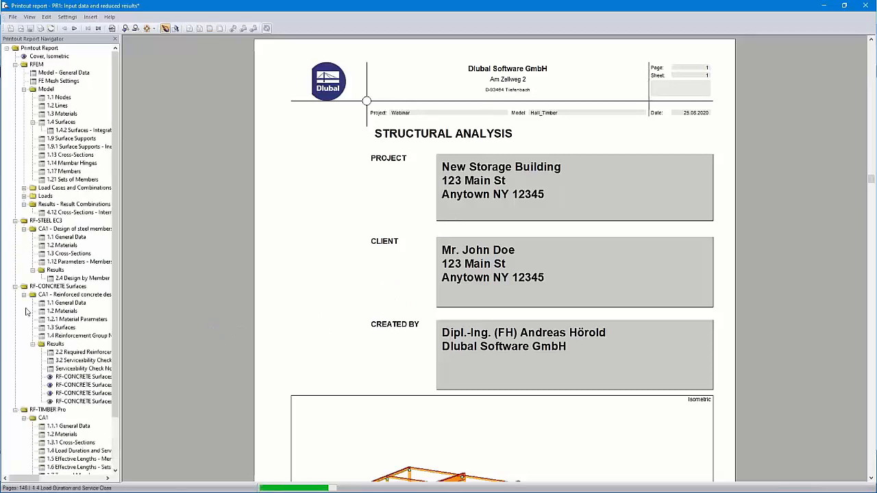
Collapse the add-on module chapters in the report tree and move "Prelinary notes" between Contents and the RFEM chapter
click(15, 229)
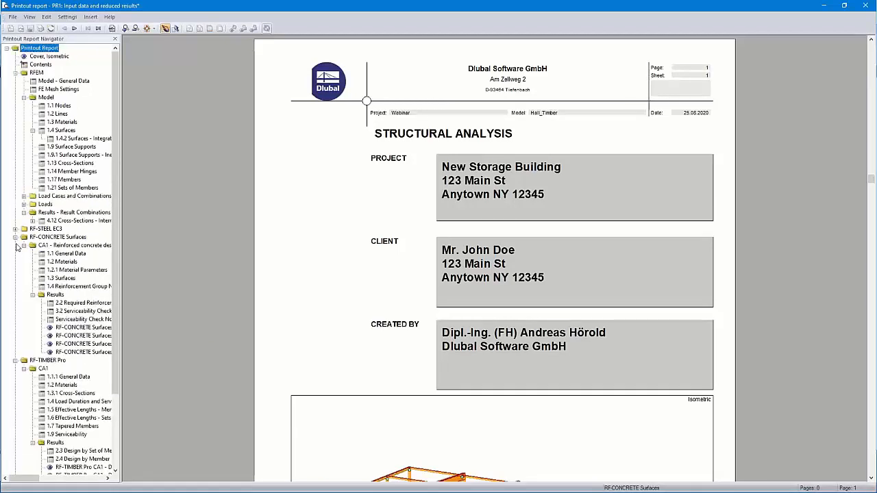
click(15, 237)
click(15, 245)
click(16, 254)
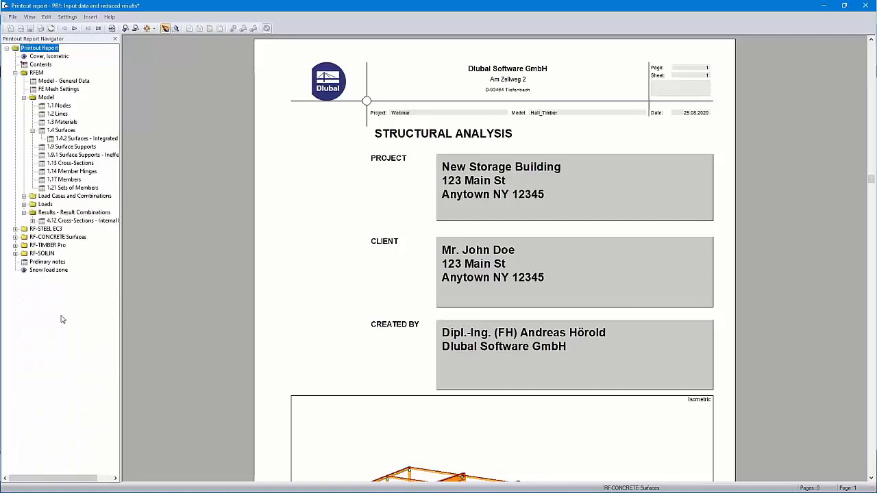
click(46, 265)
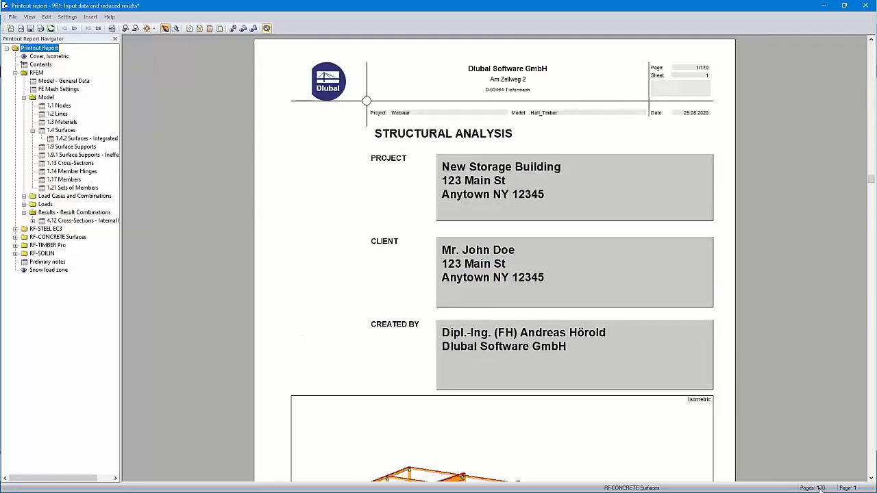
click(46, 264)
drag(46, 266, 42, 68)
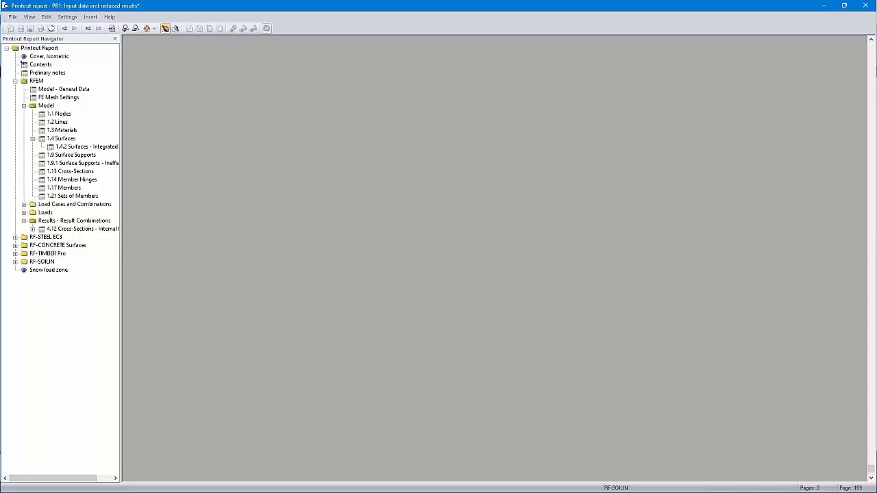
Move the "Snow load zone" graphic into the LC2 - Snow loads chapter, directly after 3.15 Generated Loads
click(24, 212)
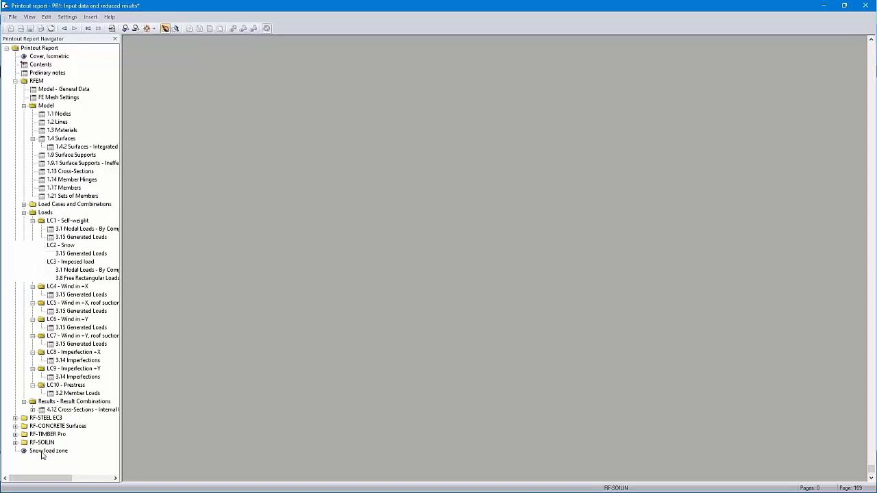
click(42, 452)
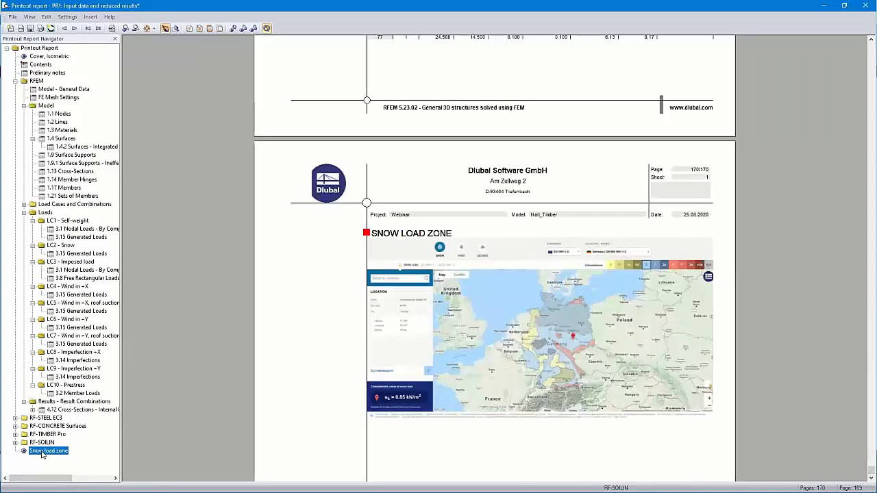
drag(41, 455, 59, 257)
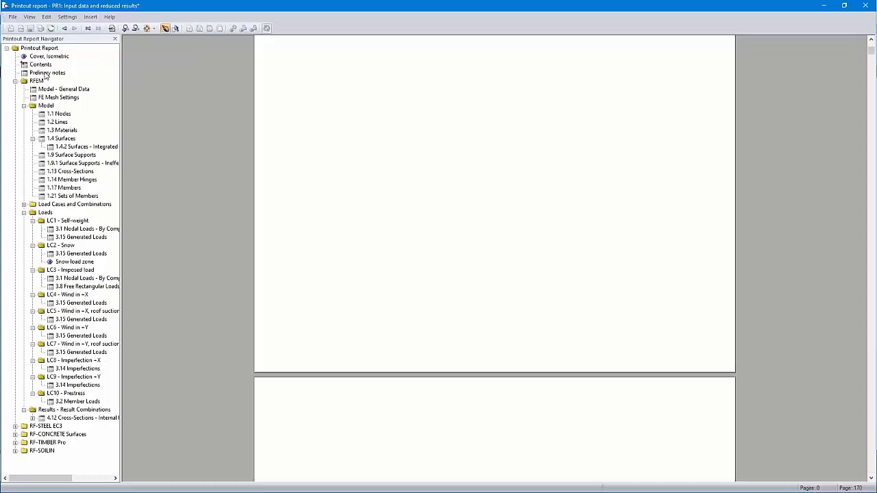
Review the report's cover, contents, preliminary notes and general data pages, and the snow load zone map under load case LC2
click(46, 73)
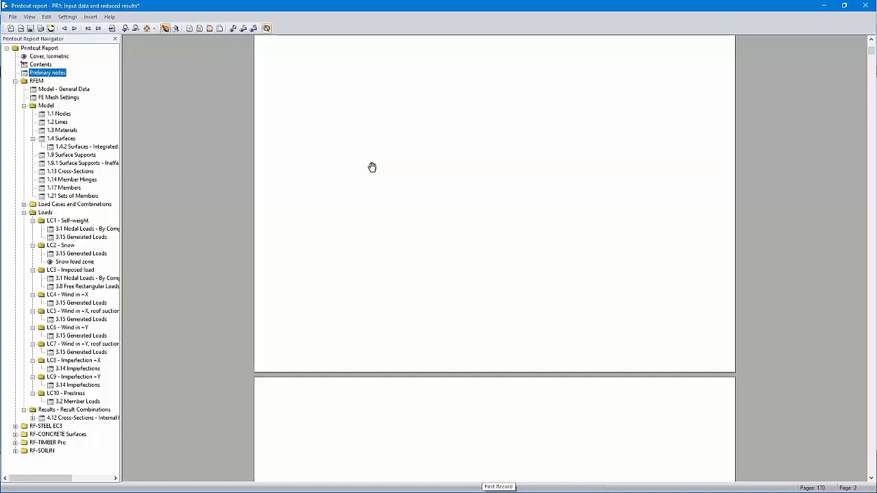
scroll(372, 167, up, 5)
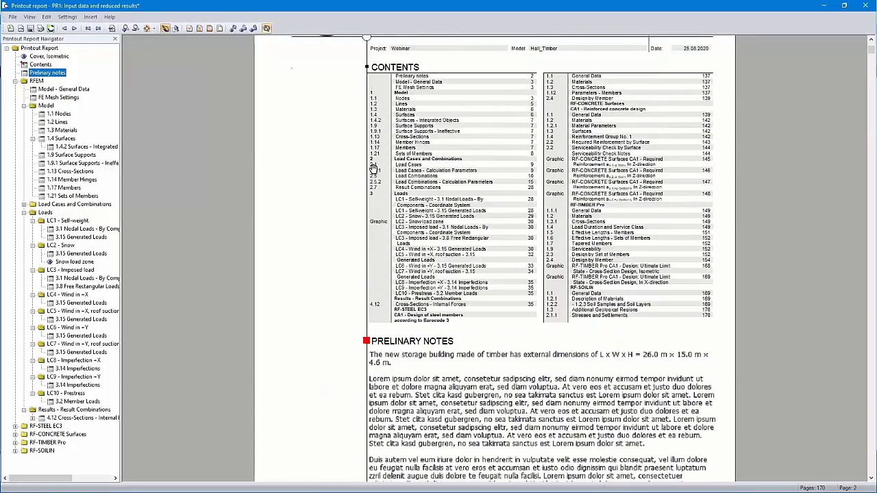
scroll(372, 167, up, 6)
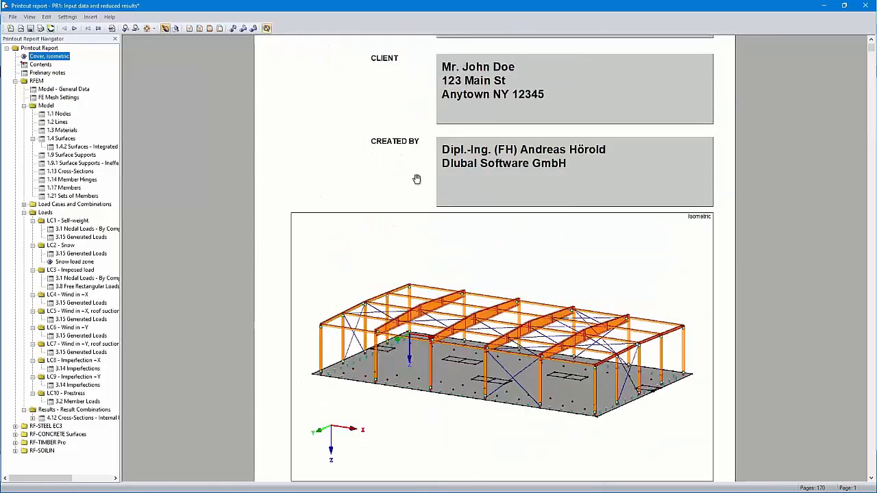
scroll(416, 179, down, 8)
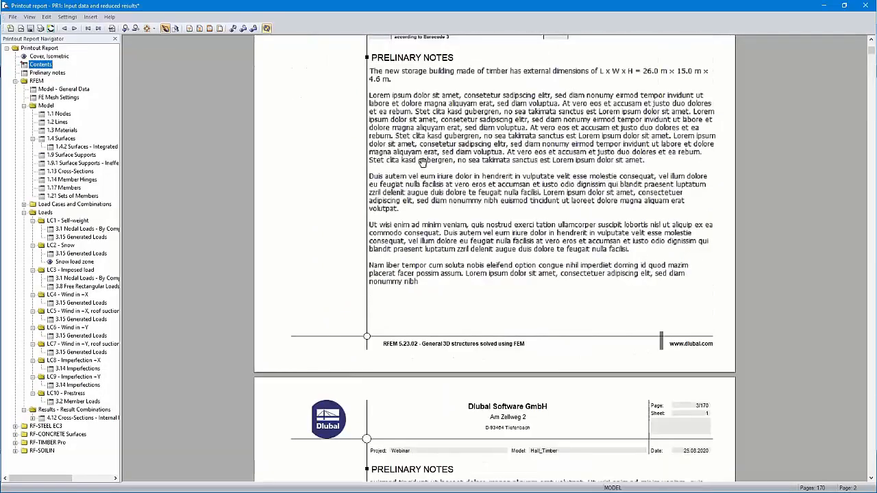
scroll(466, 113, down, 3)
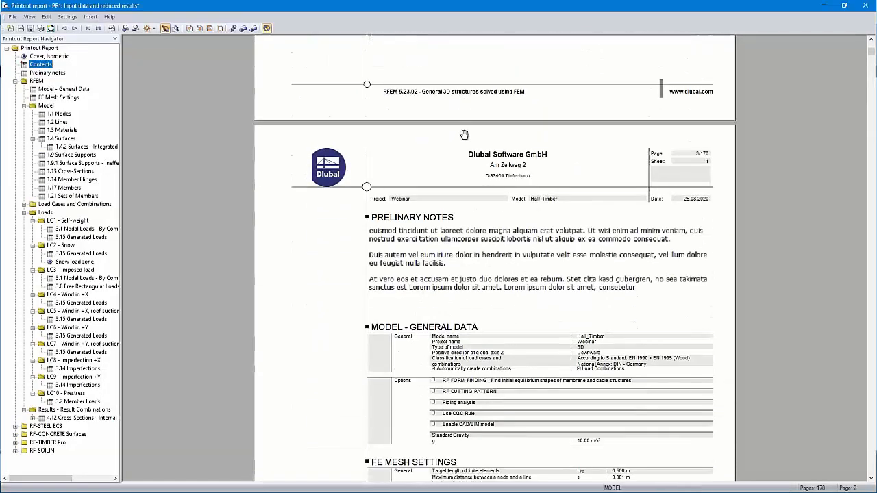
scroll(464, 134, down, 2)
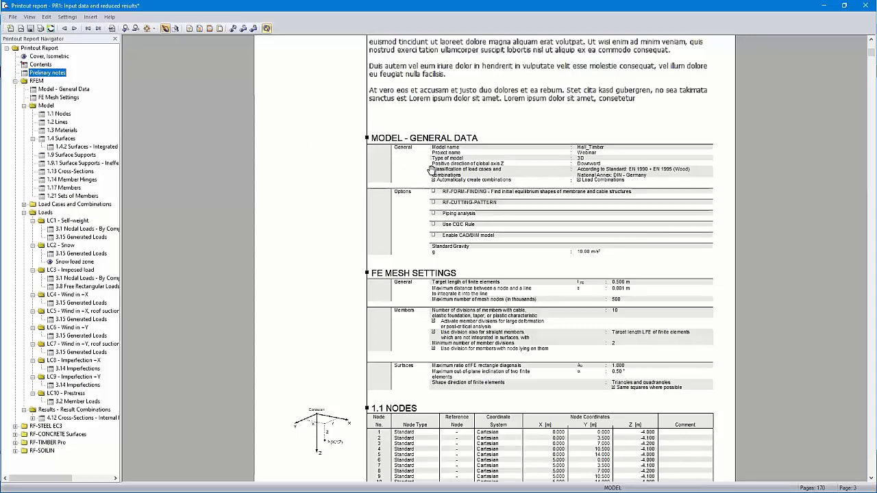
click(64, 246)
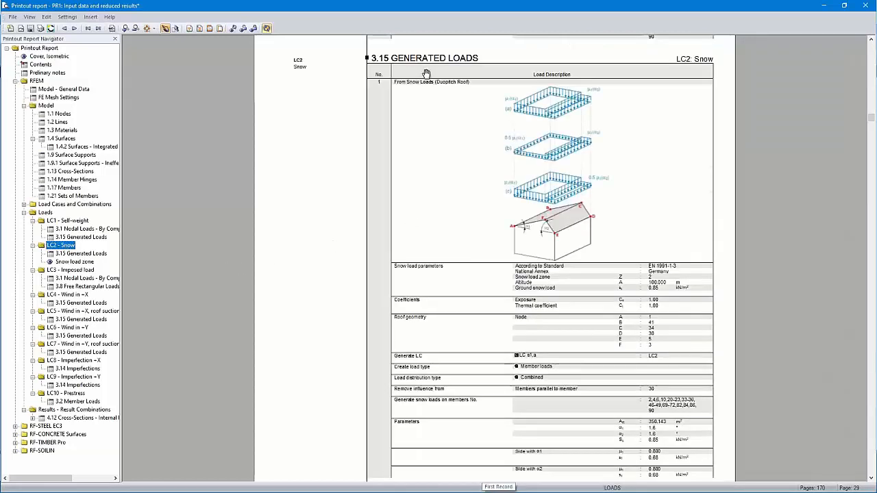
scroll(490, 180, down, 10)
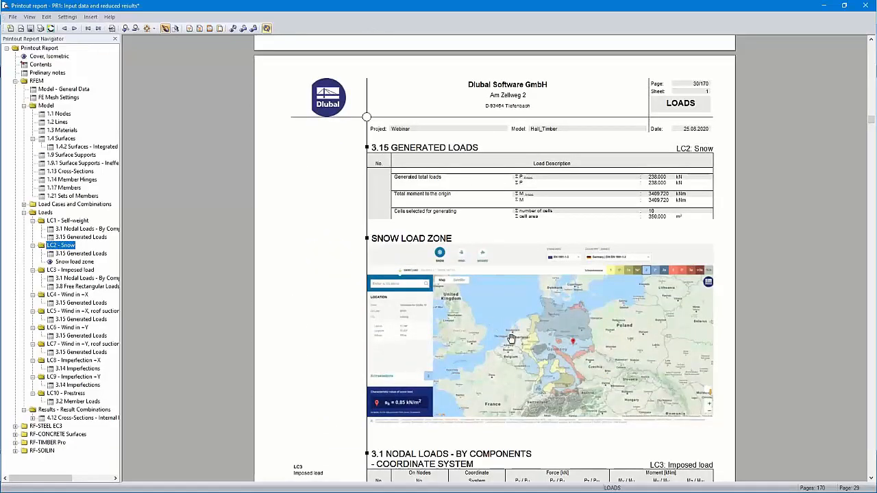
Change the printout report language to French
click(68, 17)
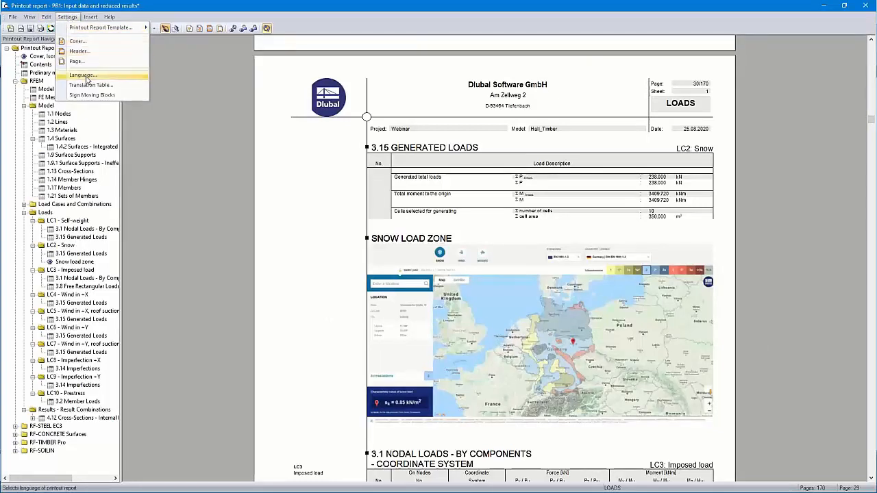
click(82, 75)
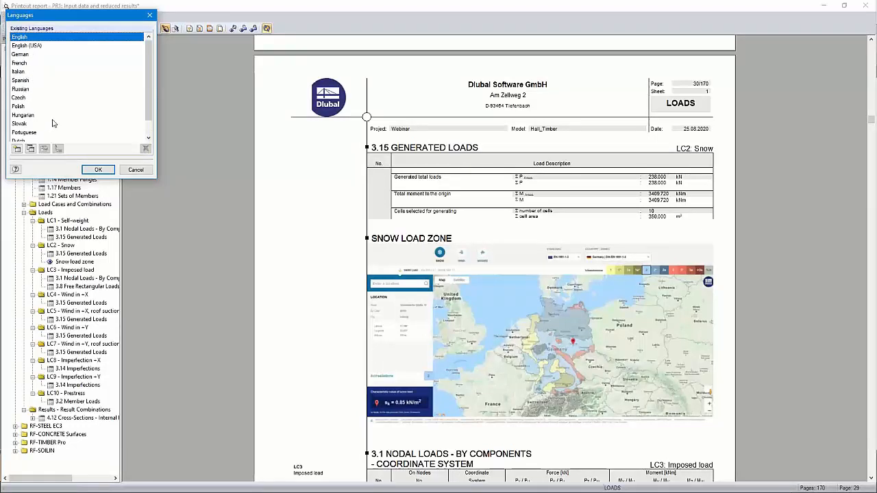
scroll(54, 124, down, 1)
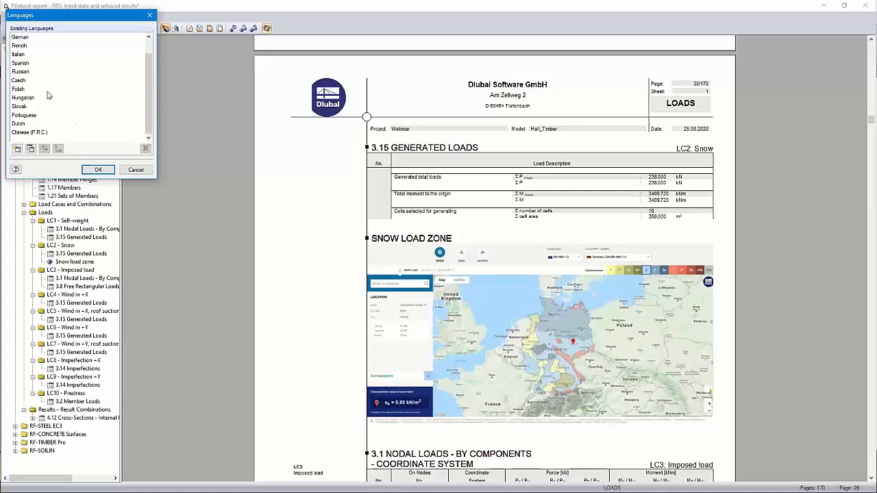
scroll(49, 97, up, 1)
click(20, 65)
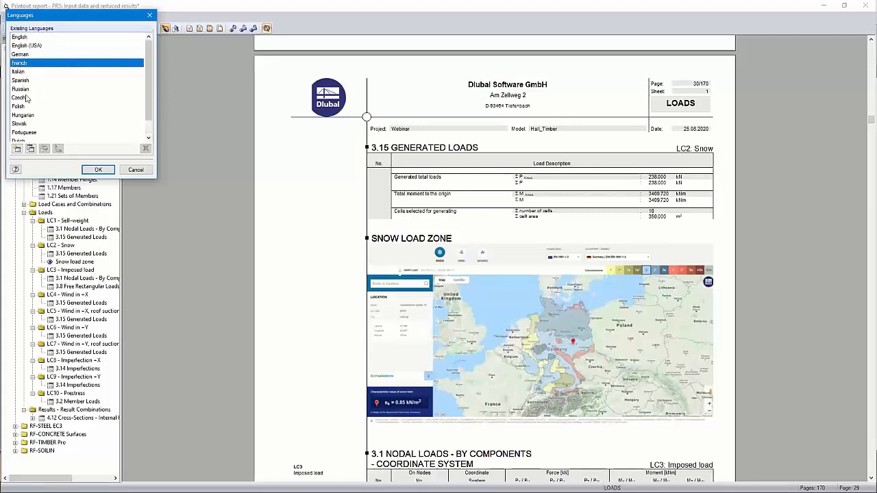
click(98, 169)
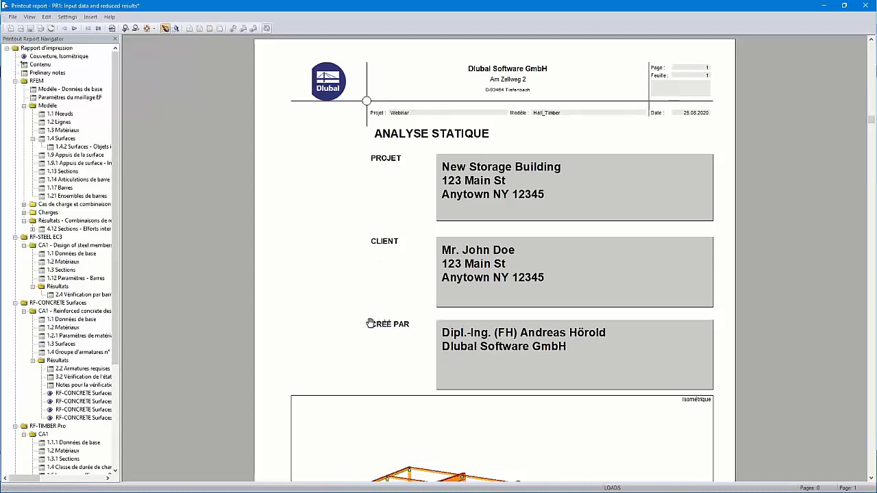
Examine the French RF-STEEL EC3 table 2.4 Vérification par barre and the RF-CONCRETE Surfaces general data in the report
click(105, 294)
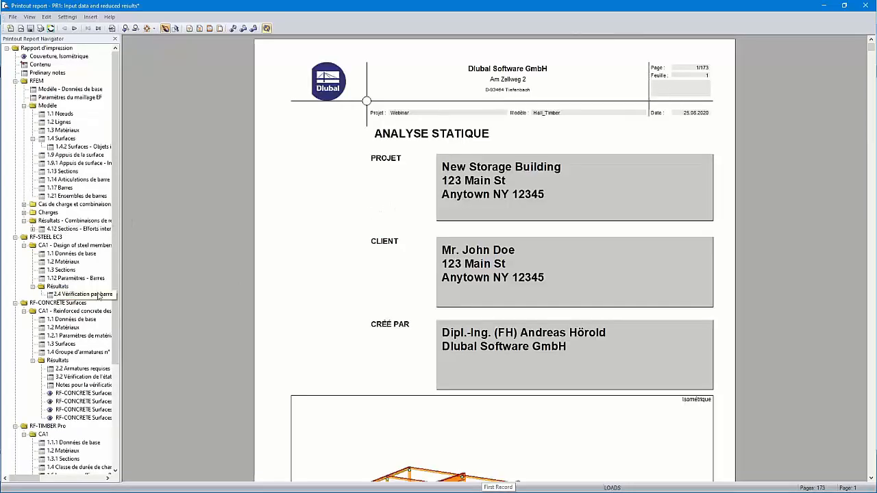
click(83, 295)
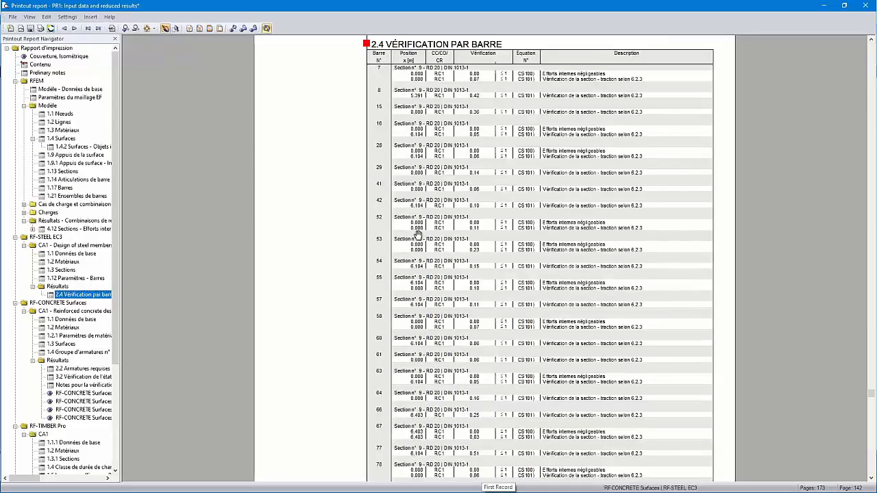
scroll(444, 97, up, 1)
scroll(444, 97, up, 3)
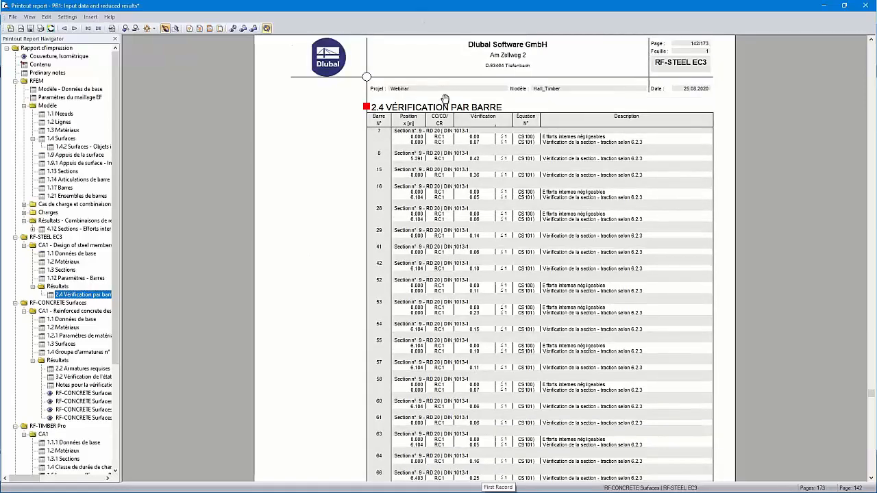
scroll(444, 110, down, 20)
scroll(445, 112, down, 2)
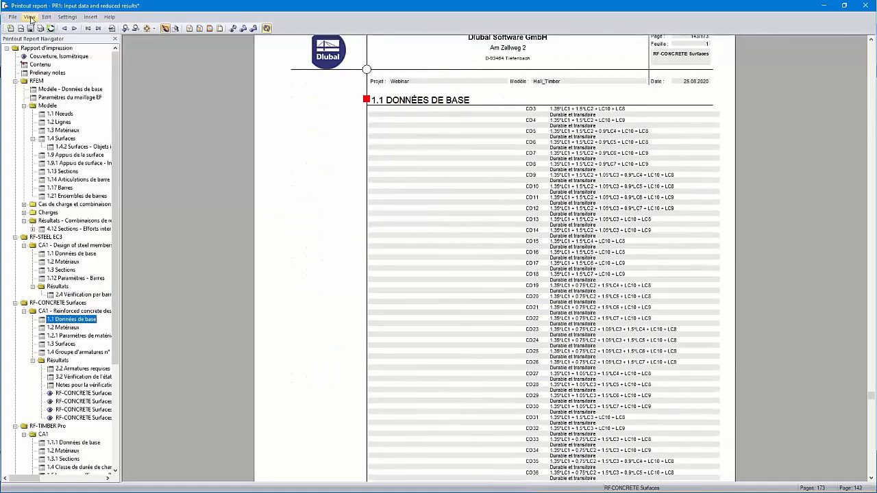
Set the printout report language back to English and refresh the report
click(67, 17)
click(83, 75)
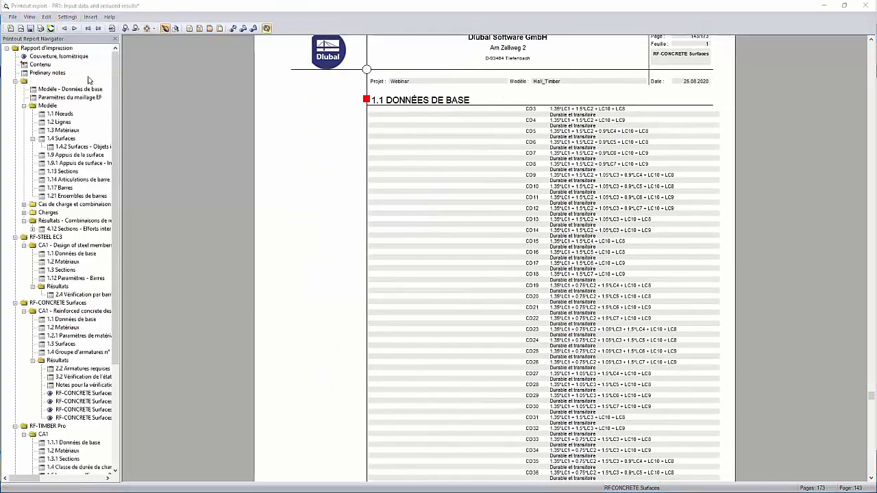
click(33, 38)
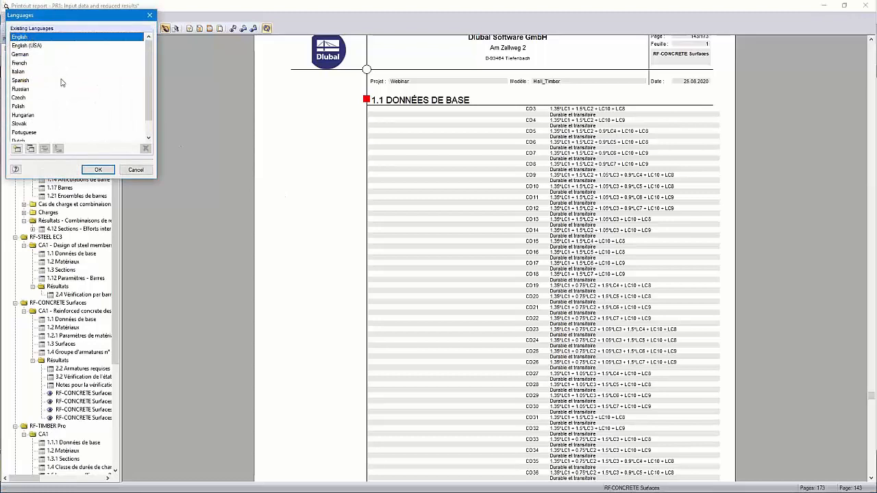
click(98, 169)
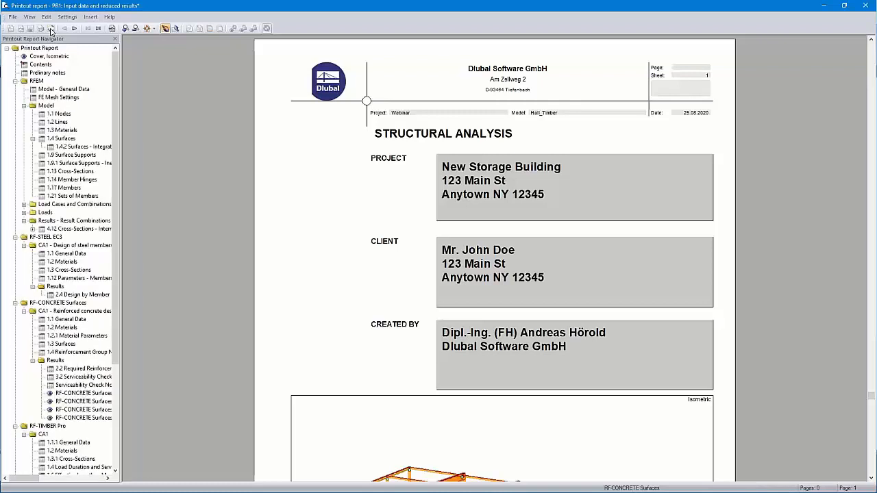
click(50, 29)
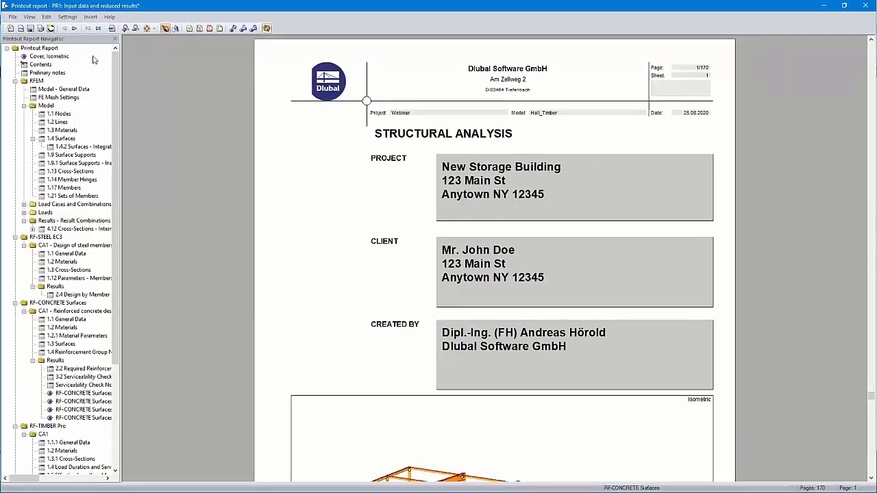
Print one copy of all report pages to the PDF24 printer and close the PDF24 Assistant
click(12, 16)
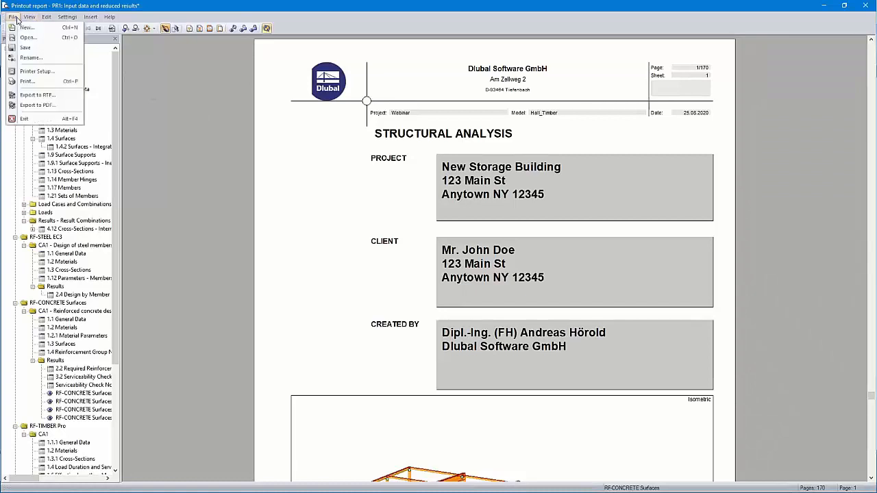
click(41, 80)
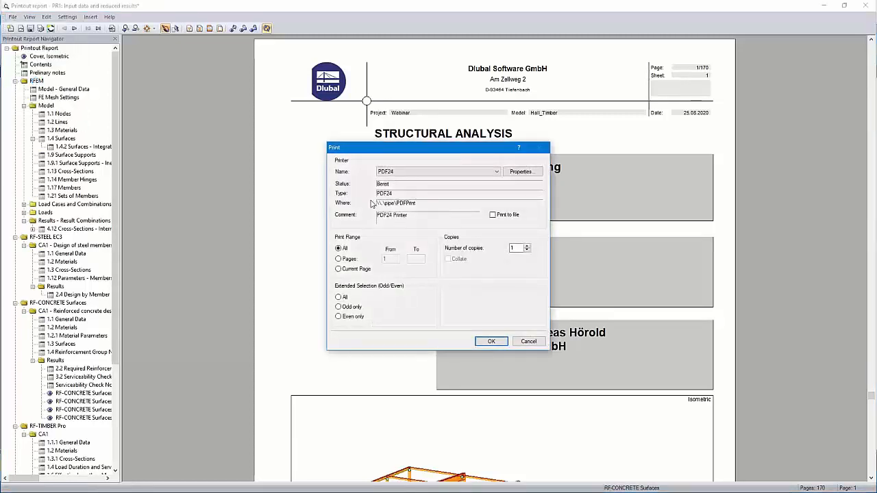
click(491, 342)
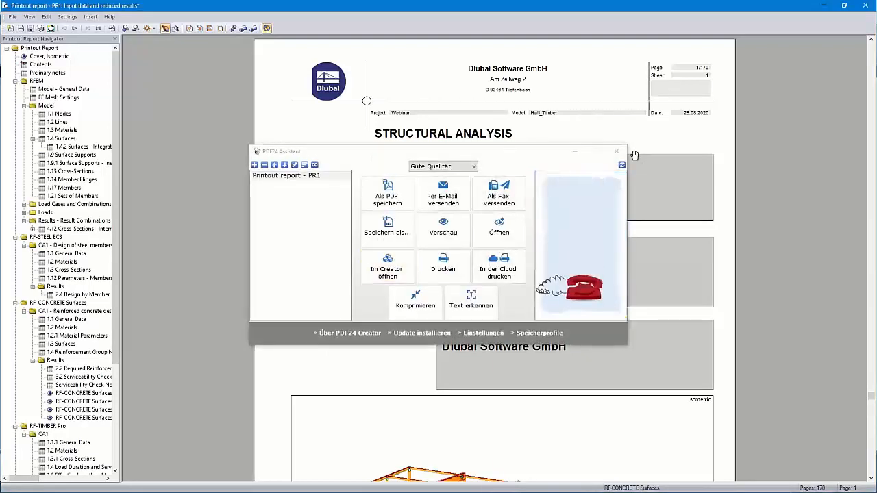
click(617, 151)
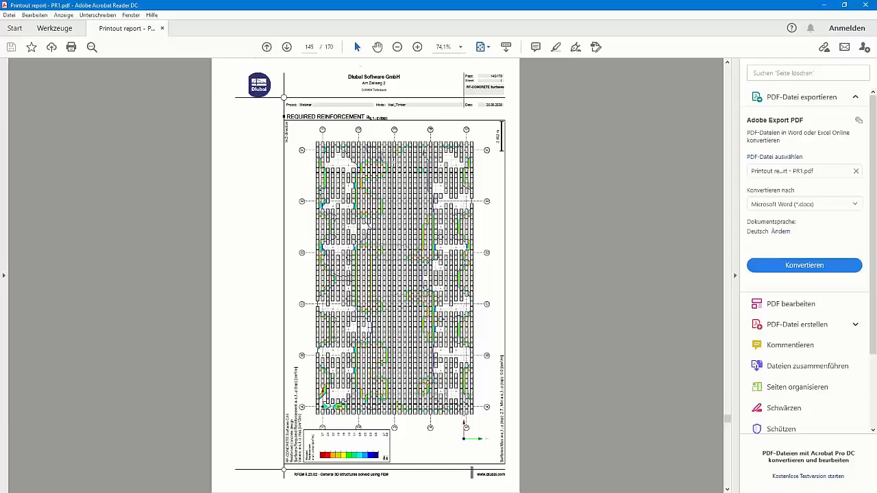
Inspect the PDF report's required reinforcement graphic on page 145 at high magnification, then its cover and contents pages
ctrl+scroll(391, 161, up, 7)
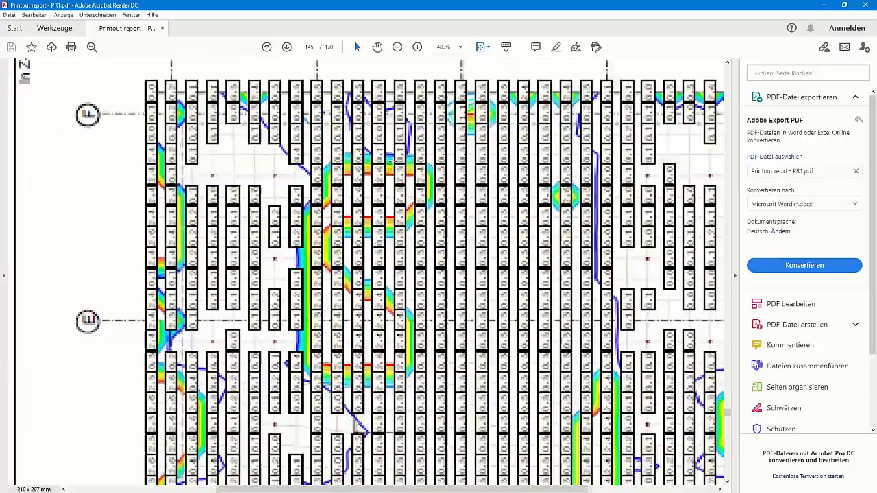
ctrl+scroll(391, 161, down, 8)
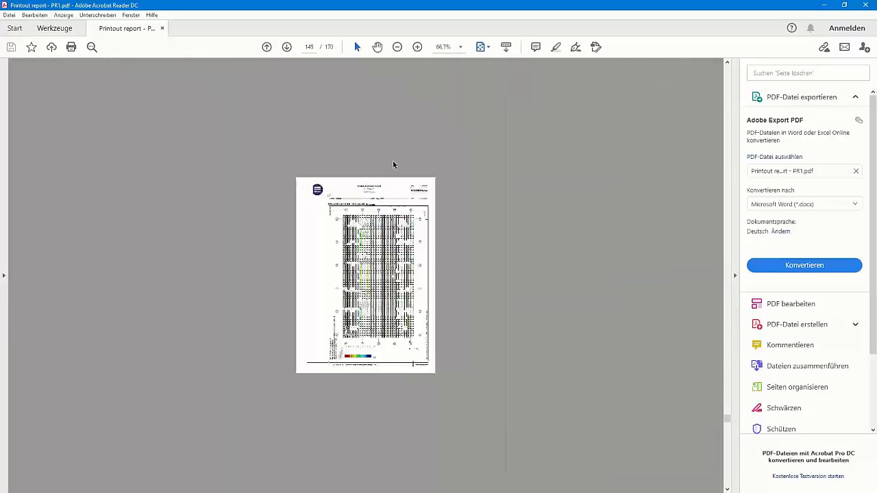
ctrl+scroll(391, 160, up, 2)
drag(727, 417, 732, 76)
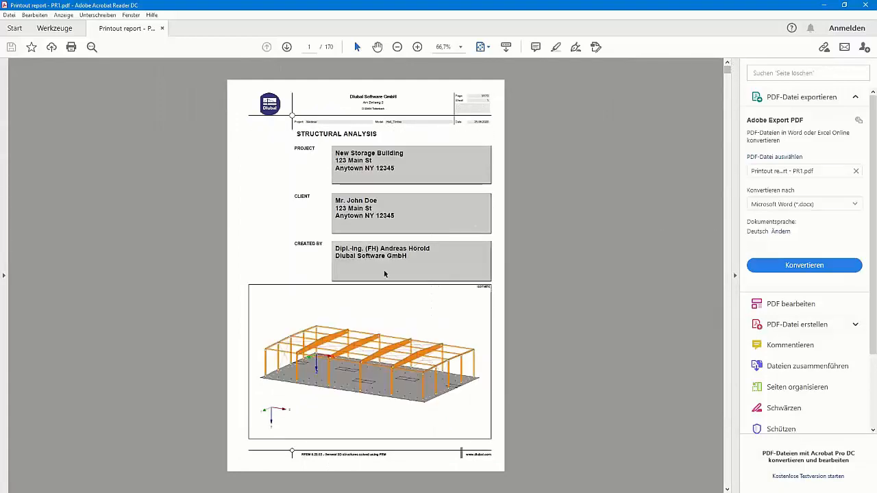
scroll(384, 275, down, 1)
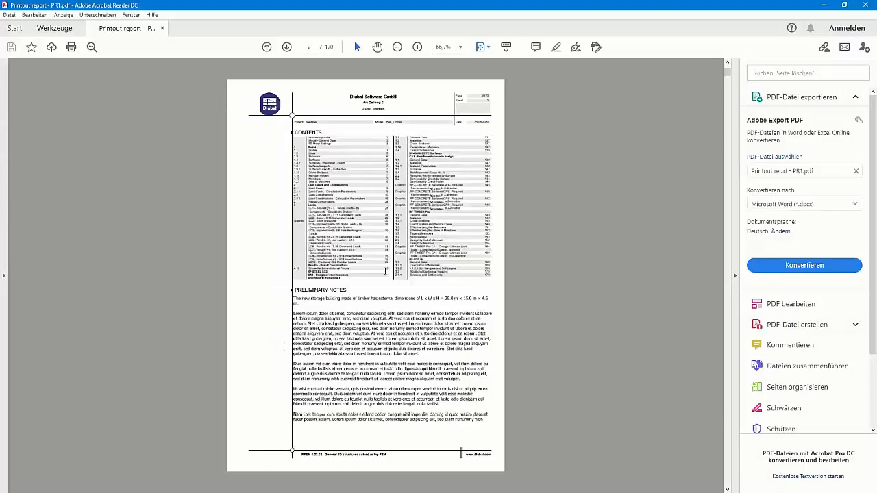
scroll(384, 272, down, 1)
scroll(385, 271, up, 2)
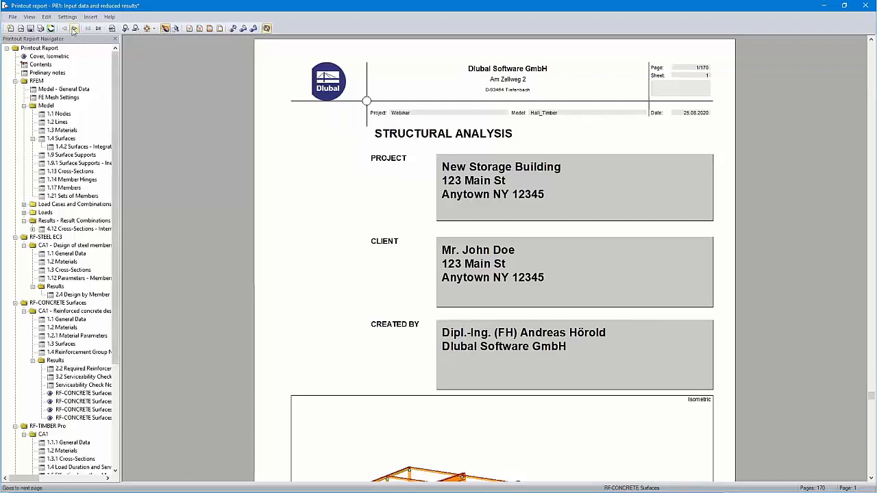
Open the dialog for creating a new template from the current printout report and cancel it without entering a description
click(68, 17)
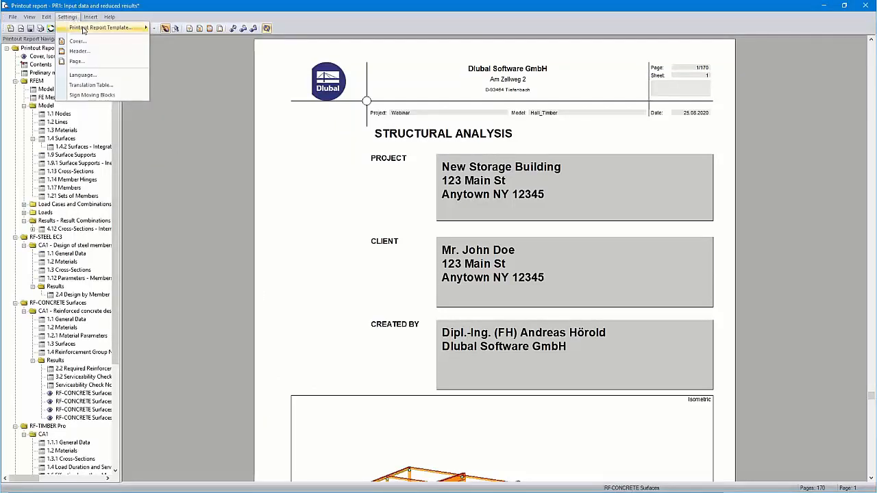
mouse_move(86, 31)
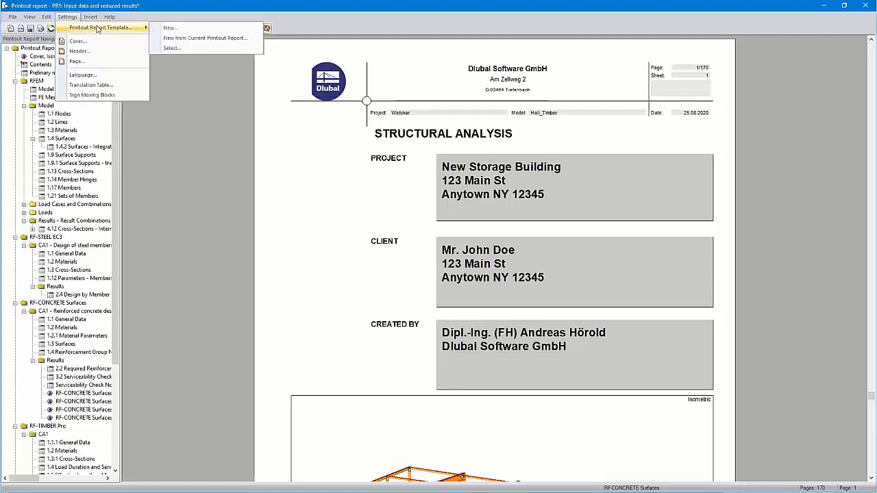
click(212, 43)
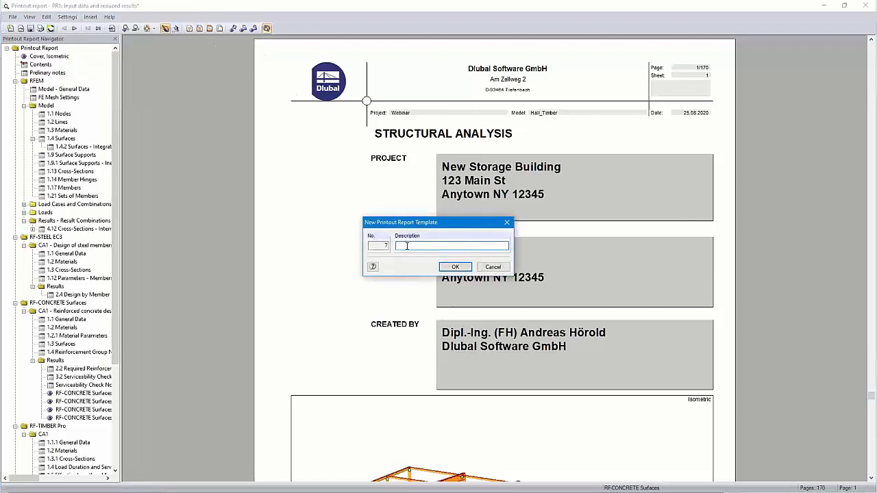
click(493, 267)
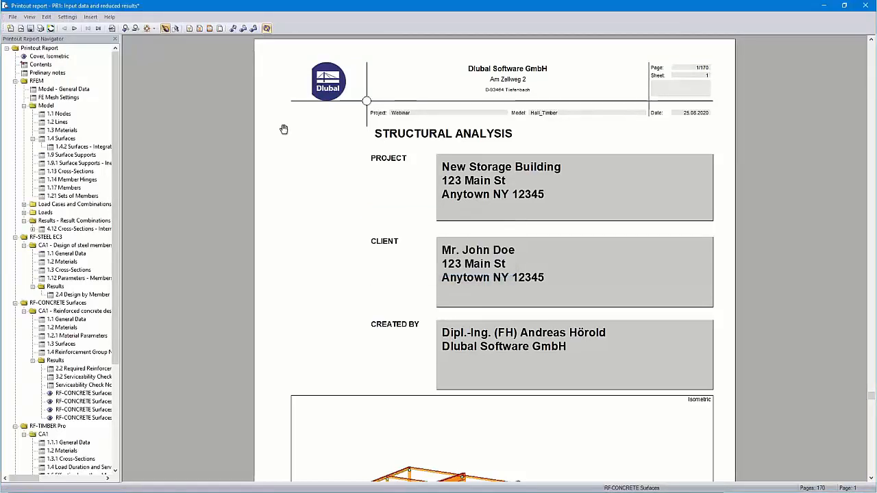
View the global selection options for defining a new printout report template from scratch, and cancel without creating it
click(68, 17)
mouse_move(115, 28)
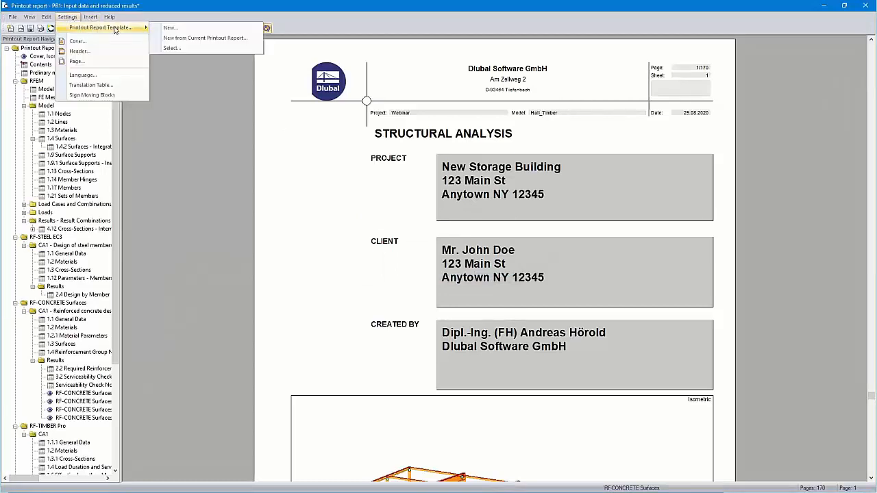
click(183, 31)
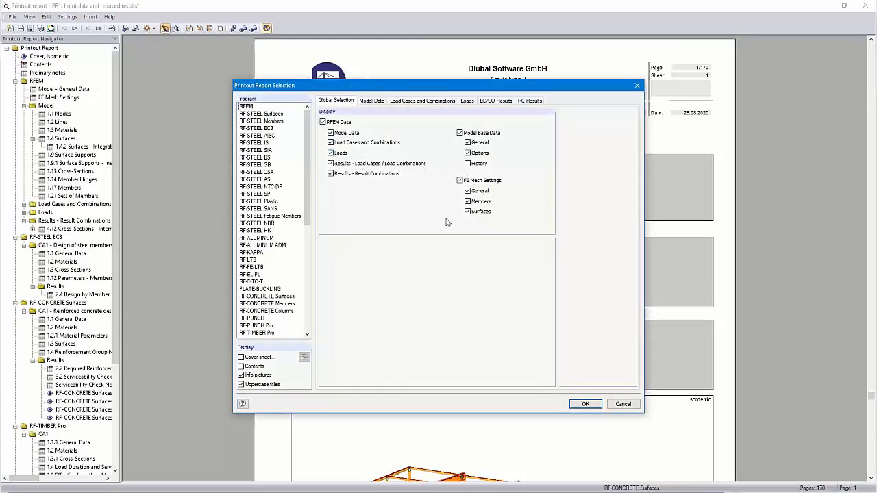
click(623, 404)
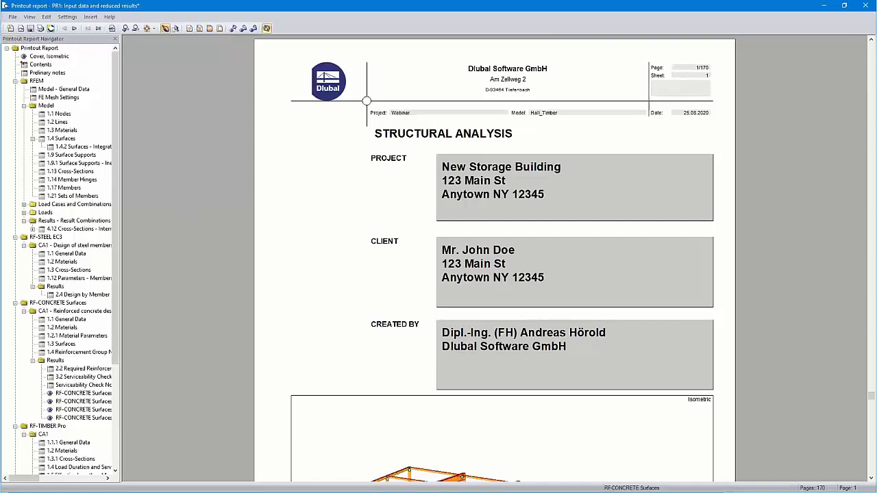
Switch to the Dlubal website in the browser, open the support Knowledge Base and look through its article list
key(alt+Tab)
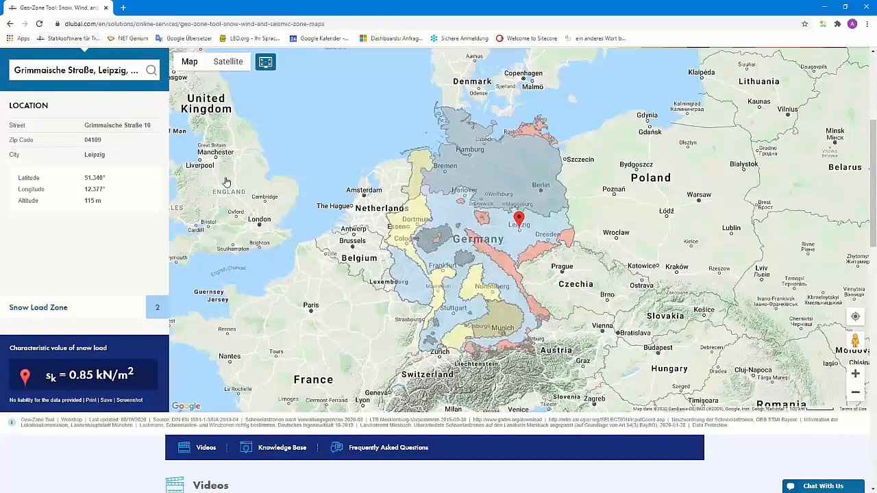
scroll(227, 183, up, 3)
mouse_move(300, 122)
mouse_move(352, 127)
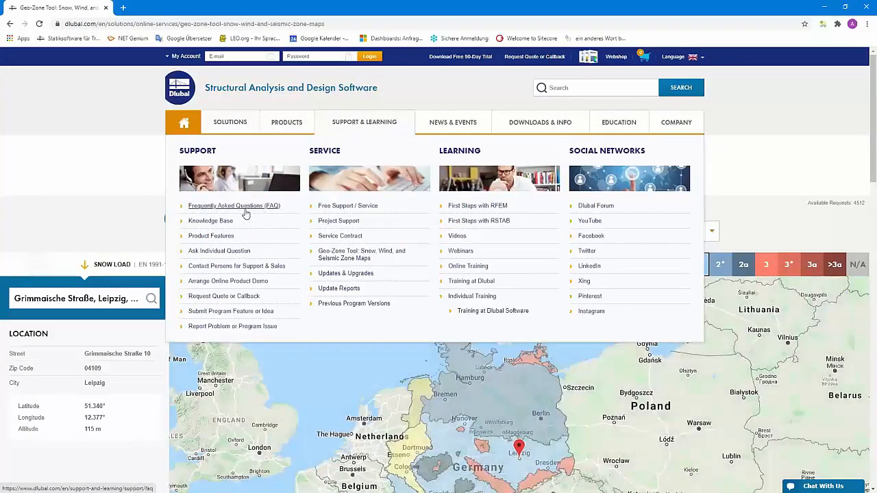
click(214, 222)
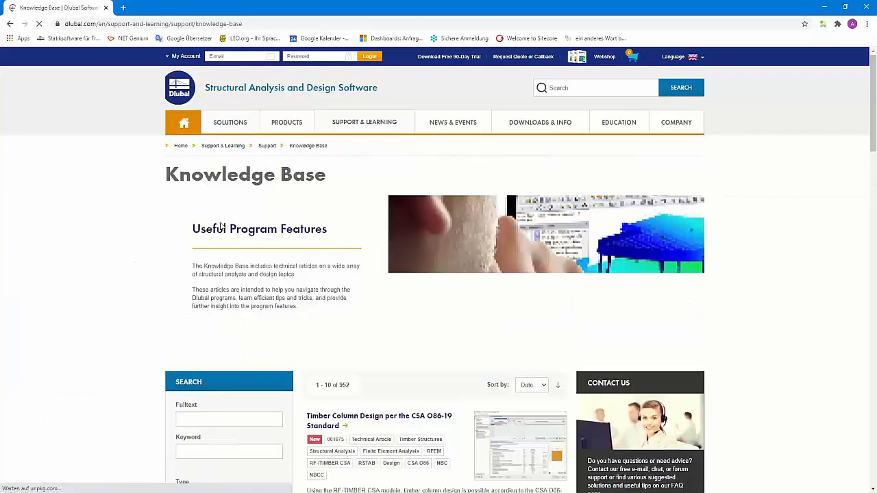
scroll(370, 231, down, 10)
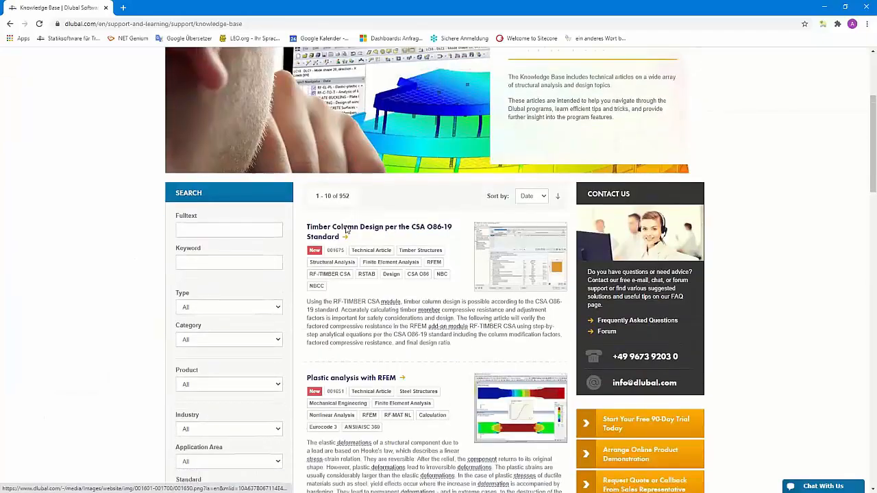
scroll(346, 228, down, 9)
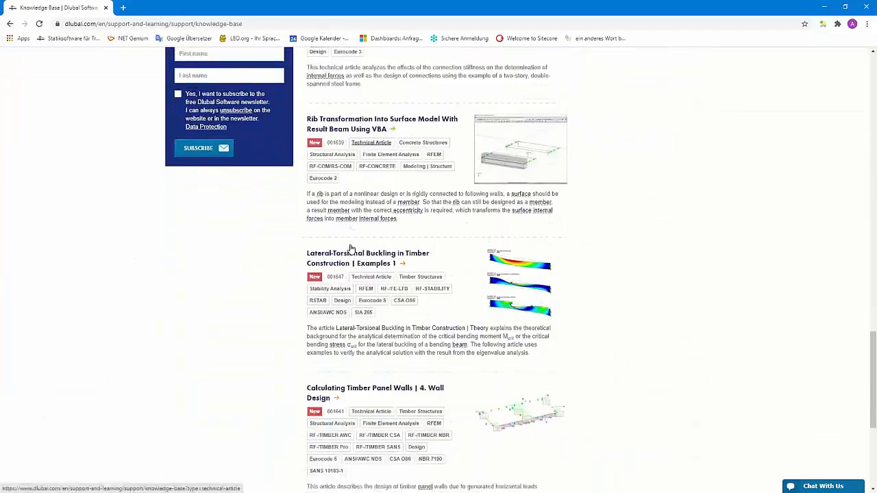
Search the Knowledge Base full text for "vcmaster" and look over the matching articles
scroll(405, 249, up, 16)
click(199, 235)
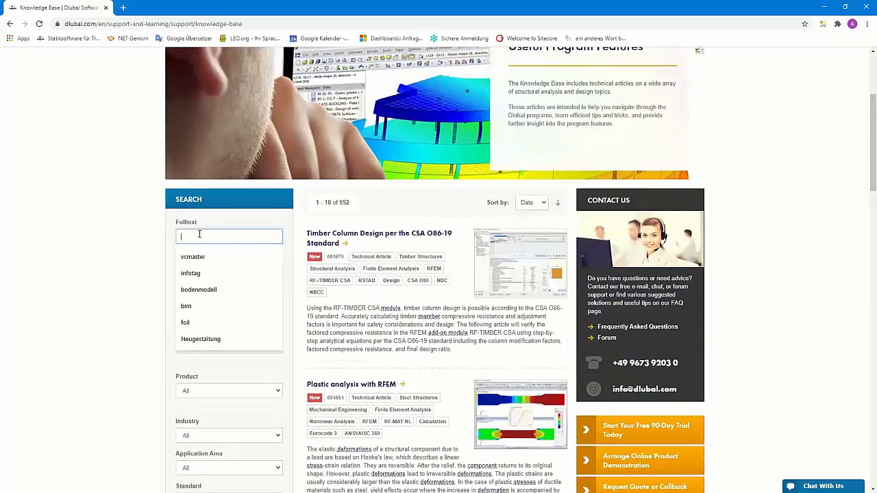
text(v)
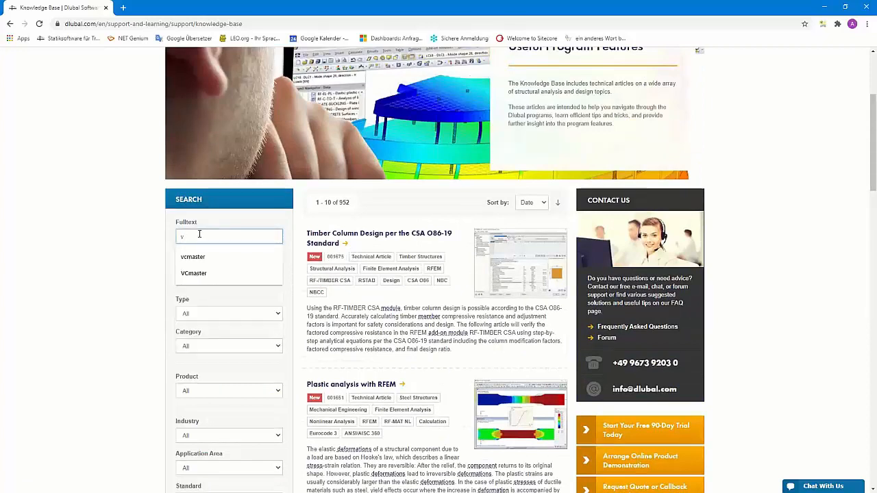
text(cmaster)
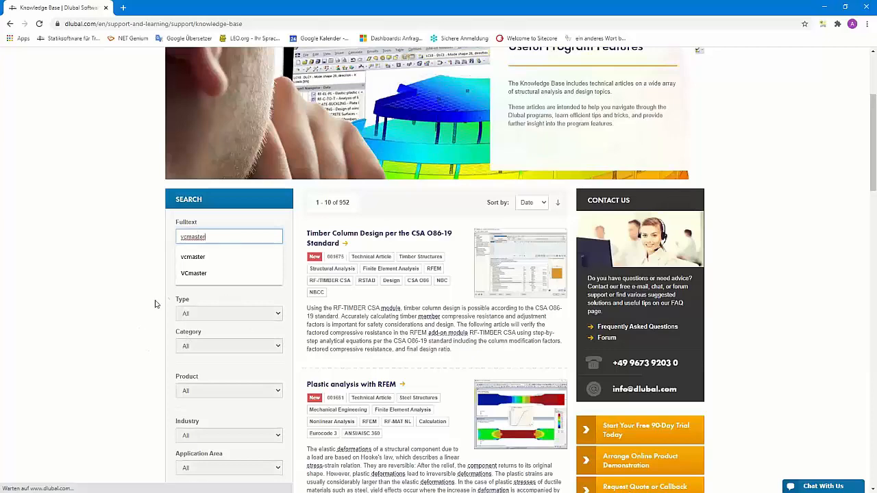
scroll(391, 309, down, 4)
scroll(390, 308, down, 1)
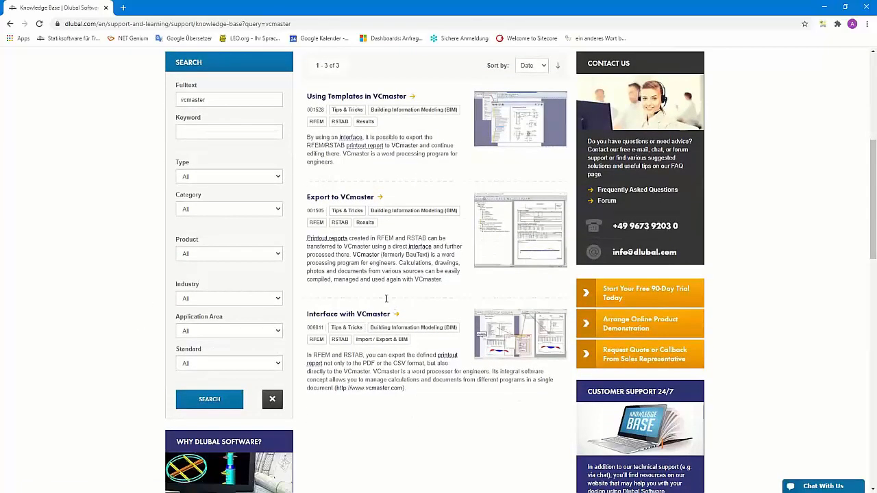
Open the "Export to VCmaster" article and examine its instructions for transferring printout reports
click(325, 198)
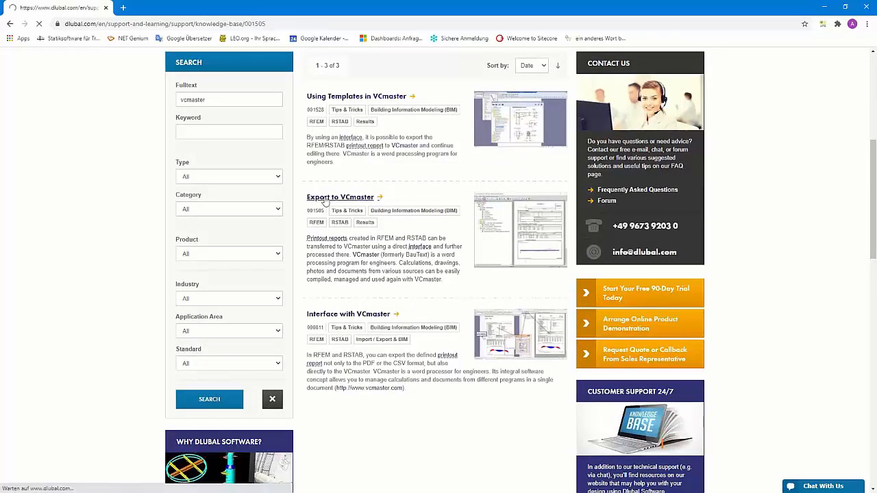
scroll(402, 199, down, 3)
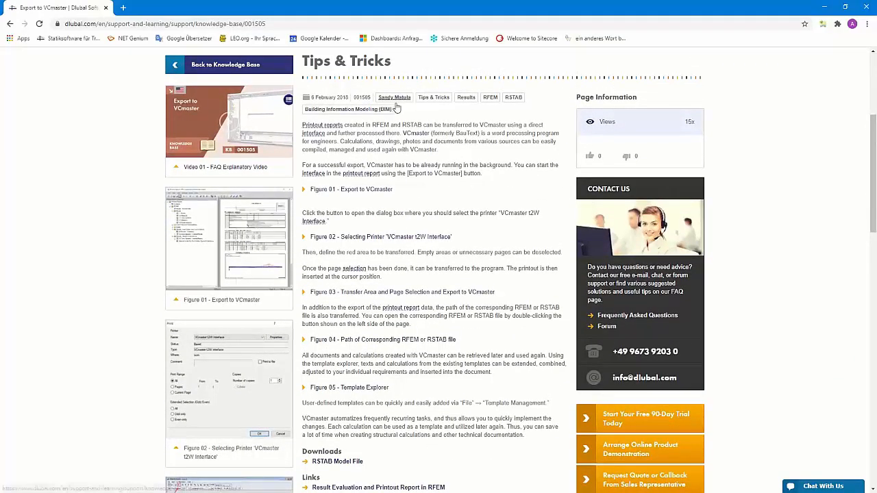
scroll(401, 240, down, 1)
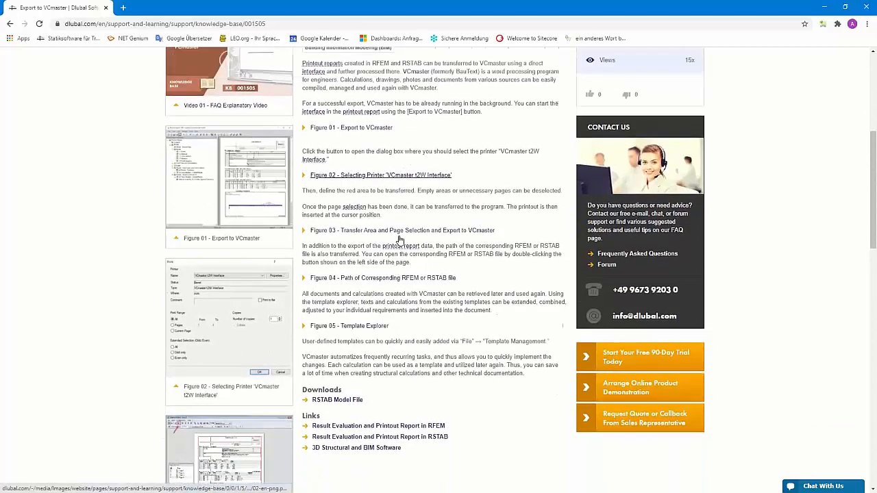
scroll(229, 122, up, 1)
Watch the article's explanatory video on exporting a printout report to VCmaster in full screen, and close the video player
click(229, 122)
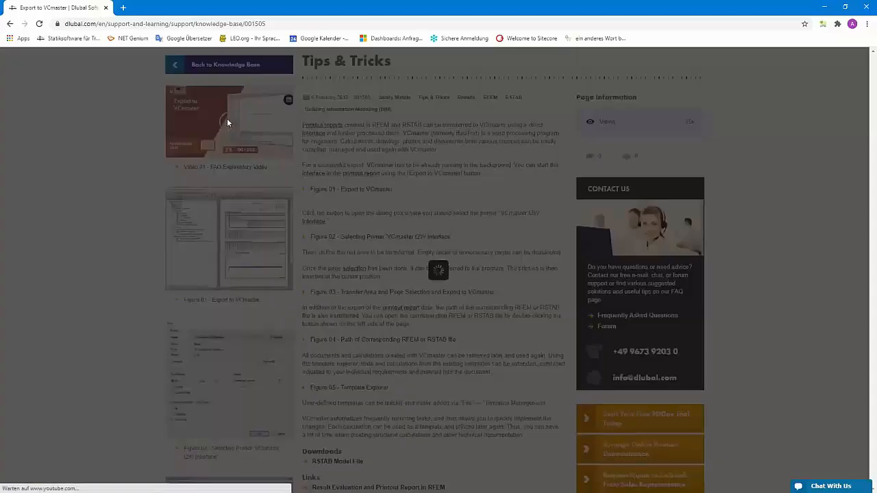
click(433, 272)
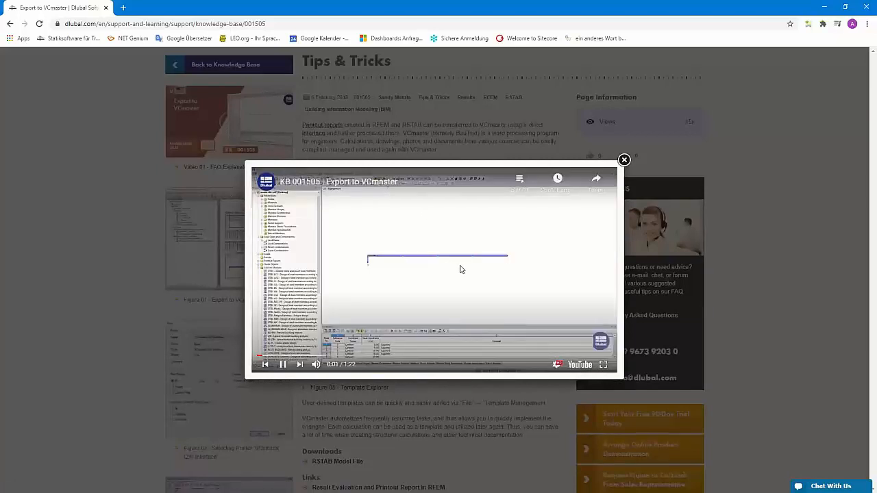
click(604, 365)
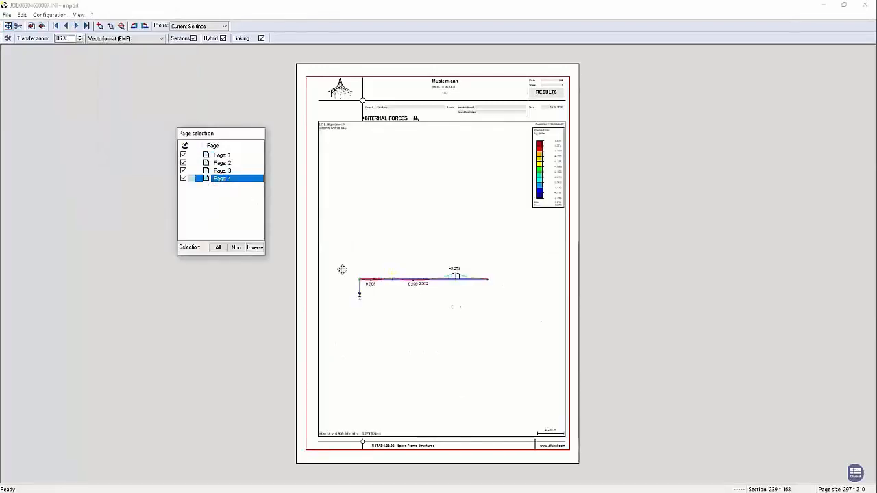
drag(306, 260, 316, 259)
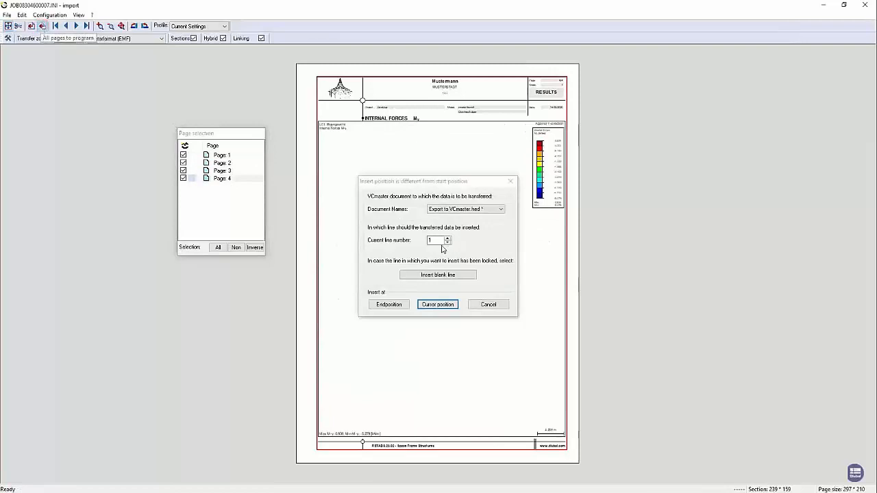
click(437, 304)
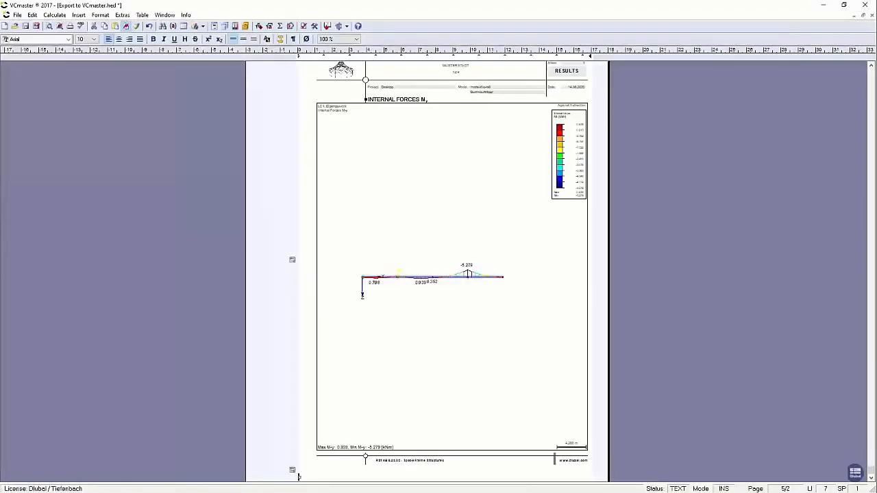
scroll(552, 360, up, 10)
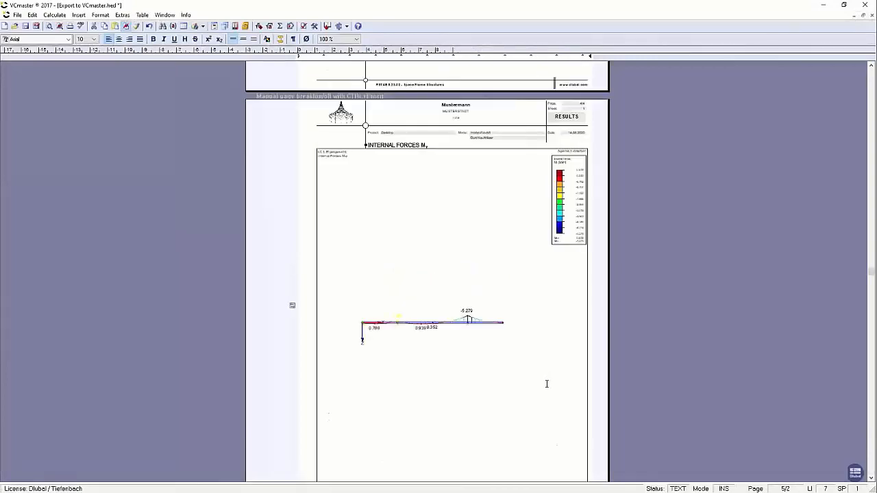
scroll(547, 384, up, 15)
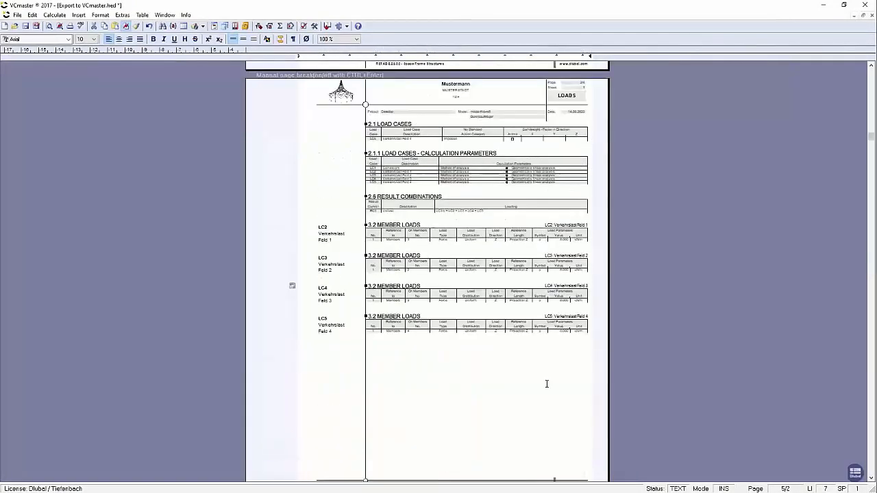
scroll(547, 384, up, 5)
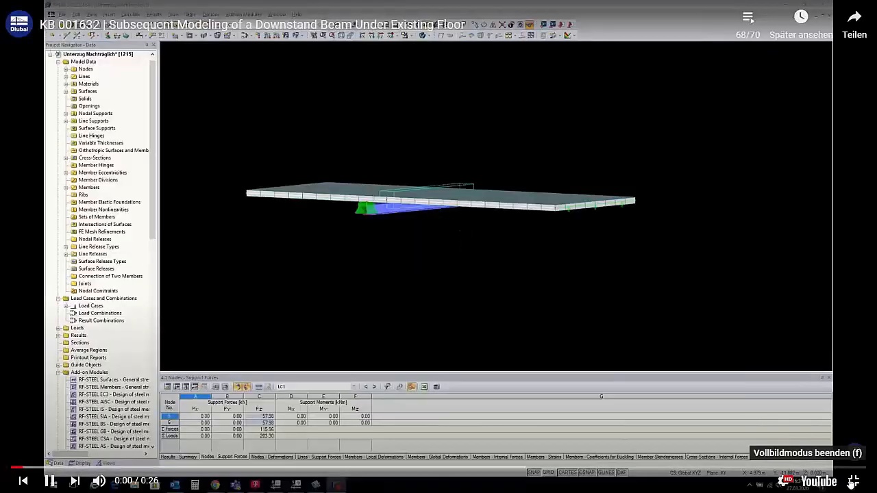
click(853, 482)
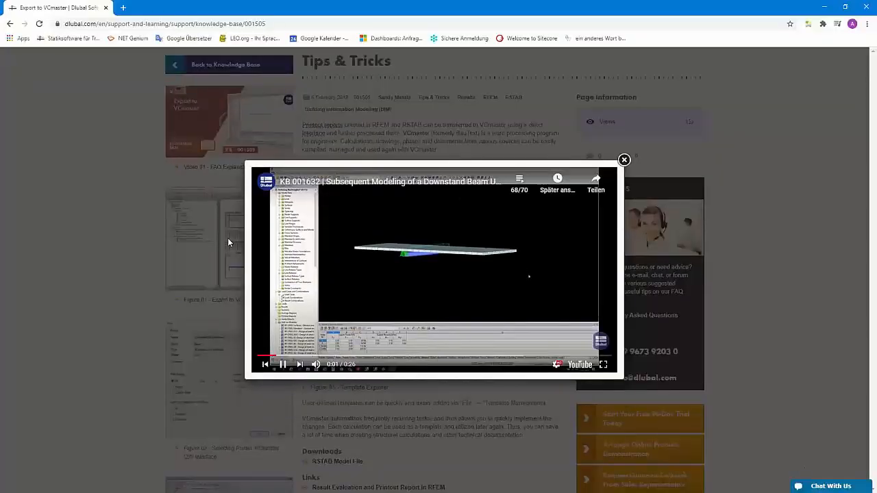
click(623, 159)
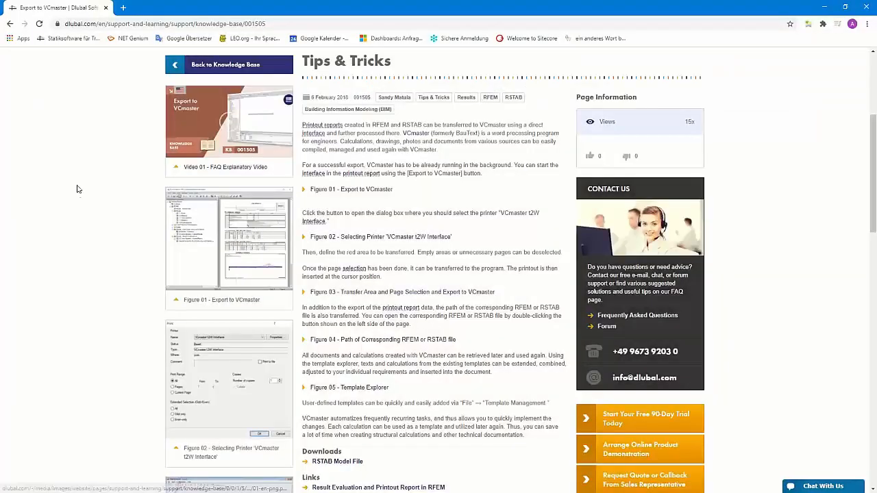
scroll(149, 198, up, 3)
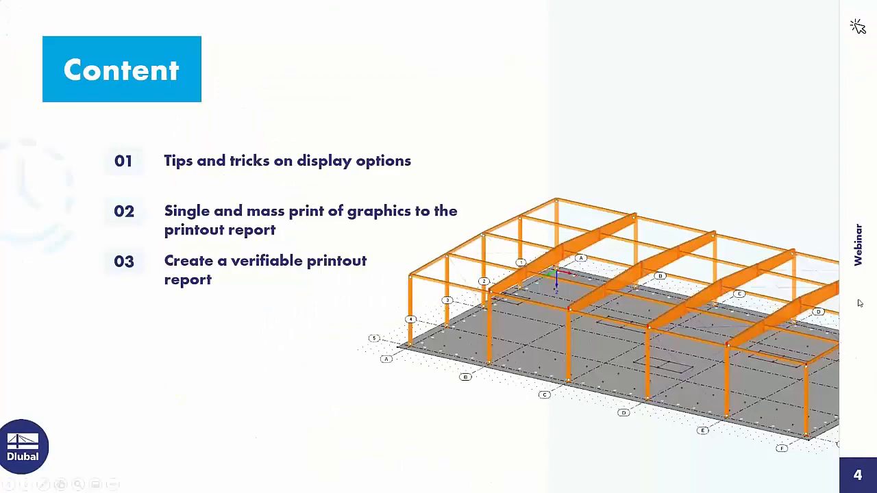
click(807, 249)
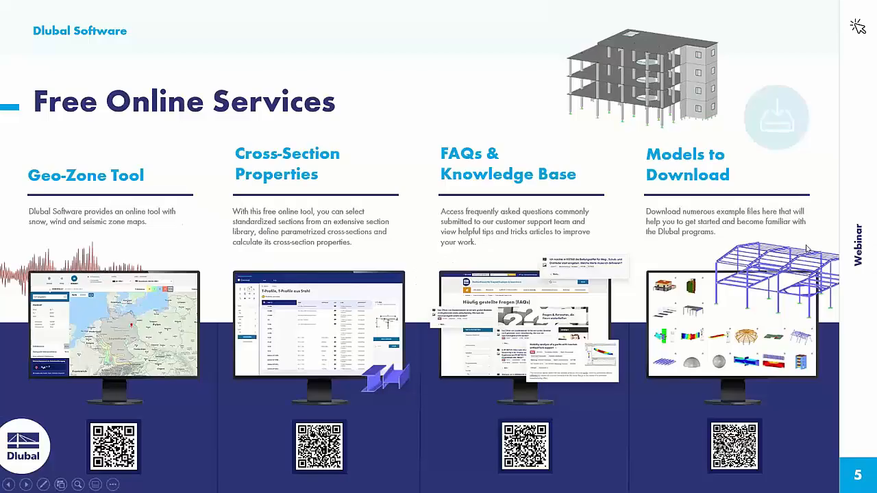